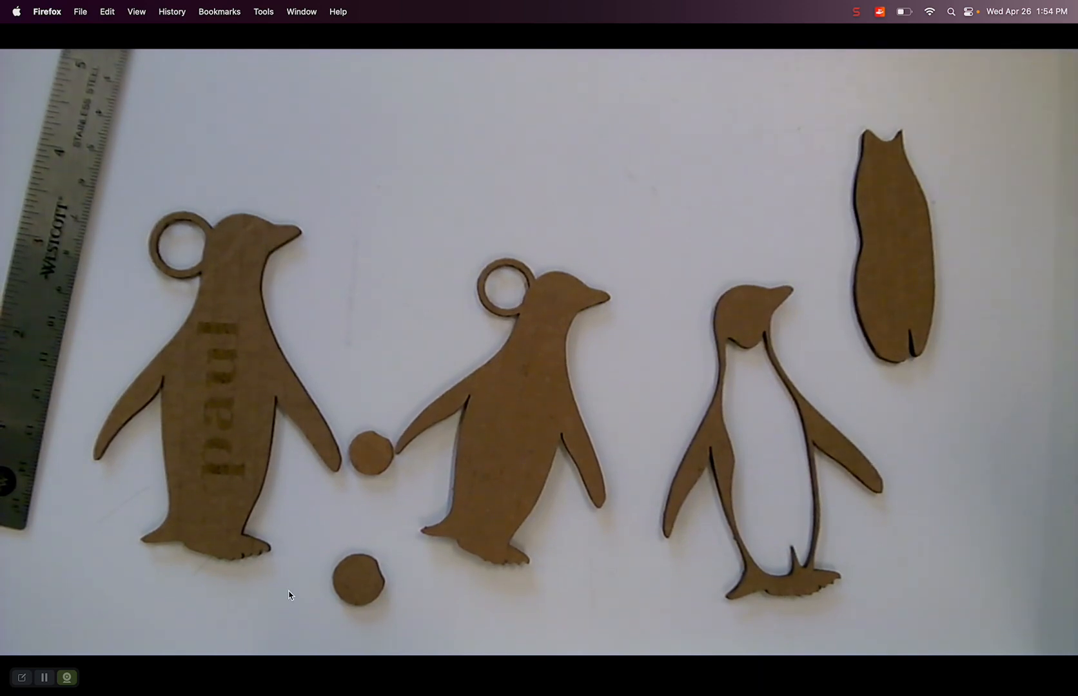
{"action": "left_click", "coordinate": [856, 13]}
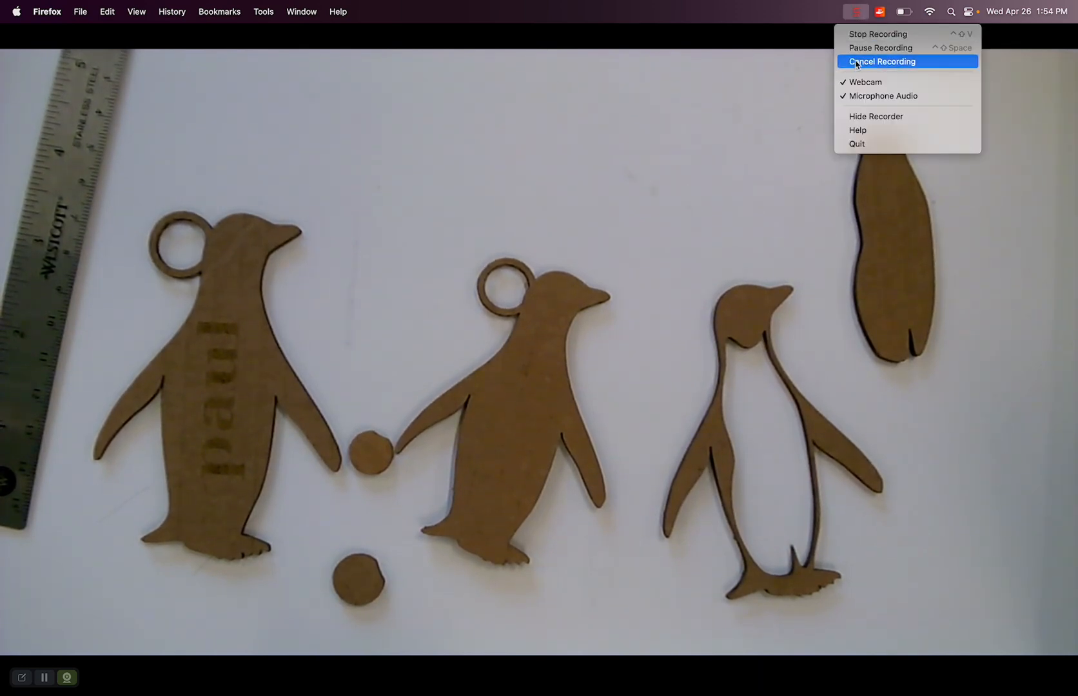
{"action": "left_click", "coordinate": [855, 82]}
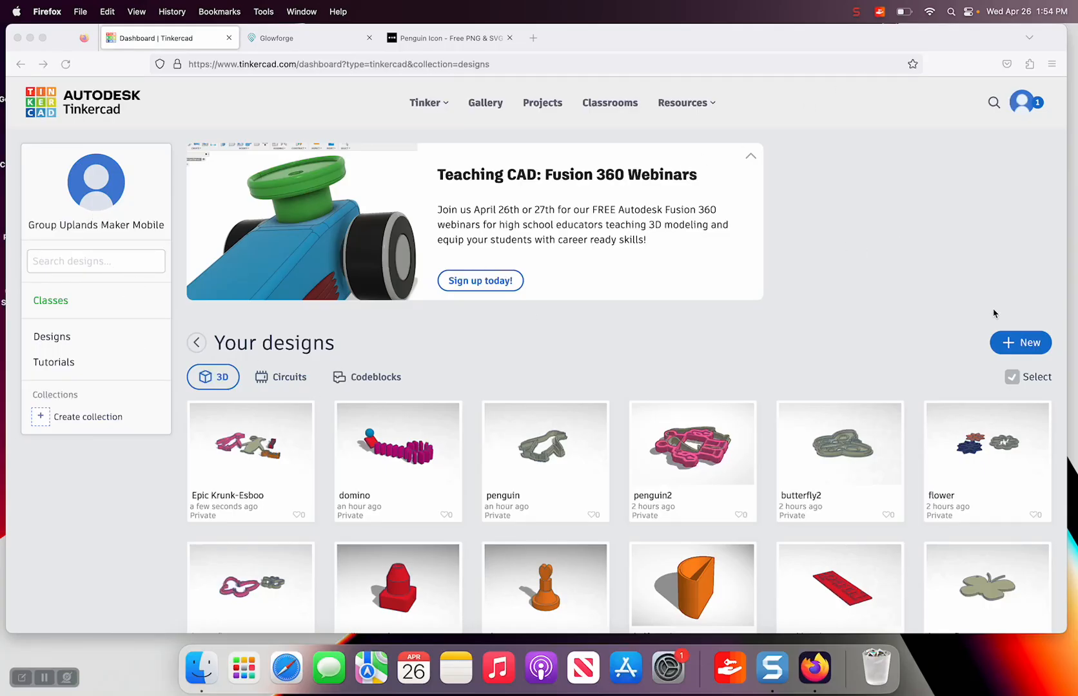
Create a new 3D design from the Tinkercad dashboard.
{"action": "left_click", "coordinate": [1009, 349]}
{"action": "left_click", "coordinate": [1009, 348]}
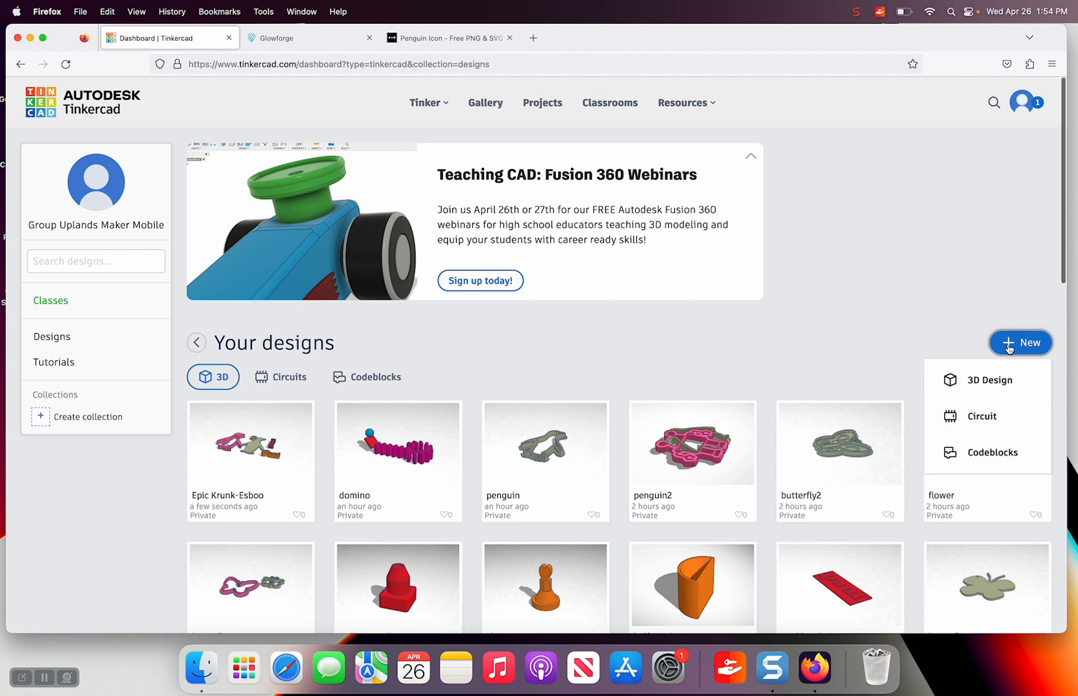
{"action": "left_click", "coordinate": [968, 380]}
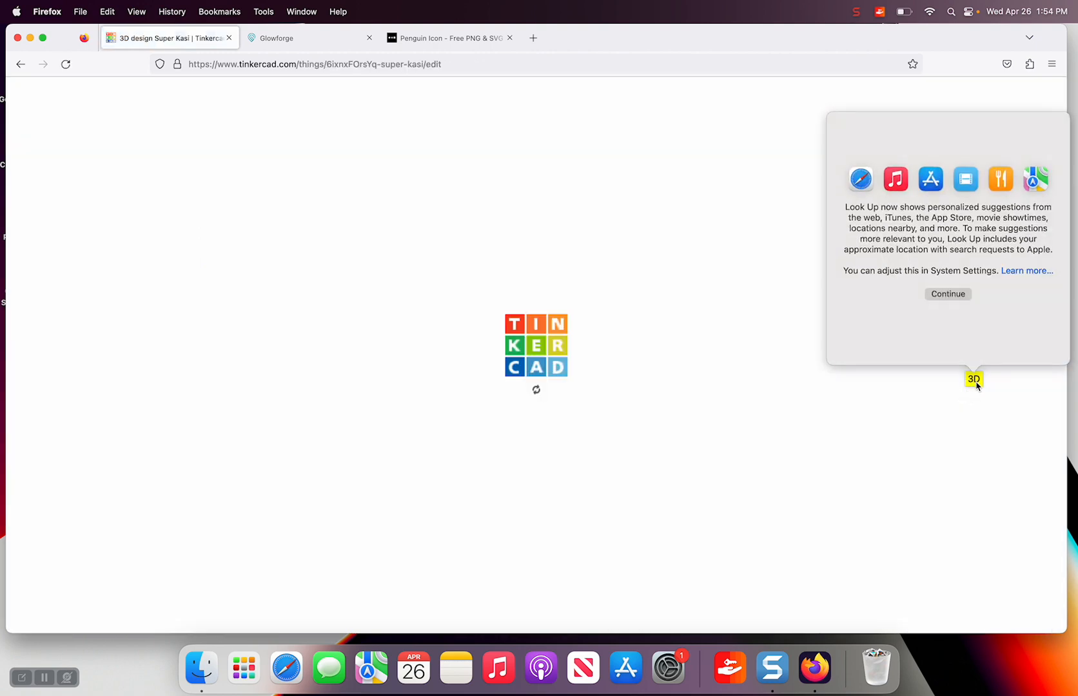
Switch to the Noun Project penguin icon and download it as an SVG using the free Basic Download option.
{"action": "left_click", "coordinate": [423, 40]}
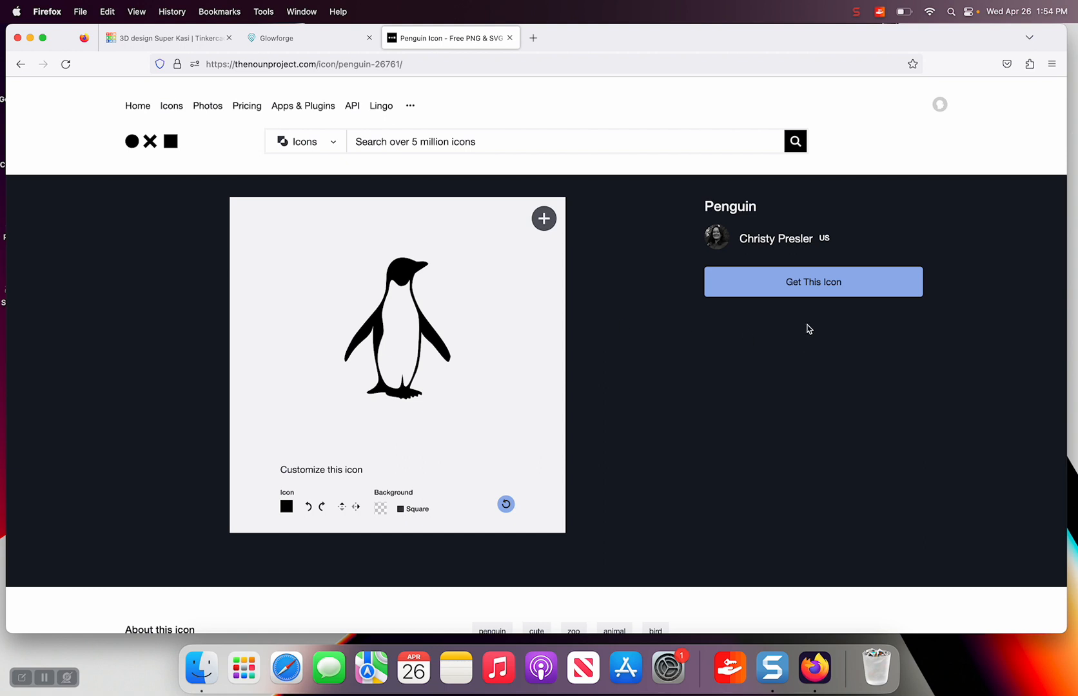
{"action": "left_click", "coordinate": [803, 282]}
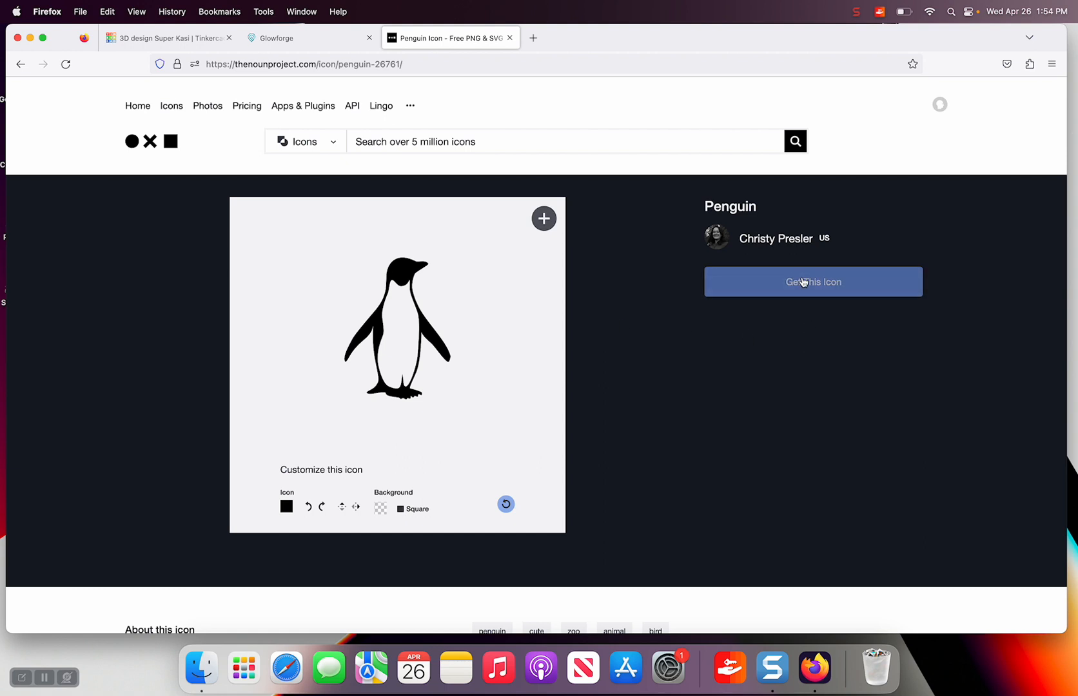
{"action": "left_click", "coordinate": [830, 393]}
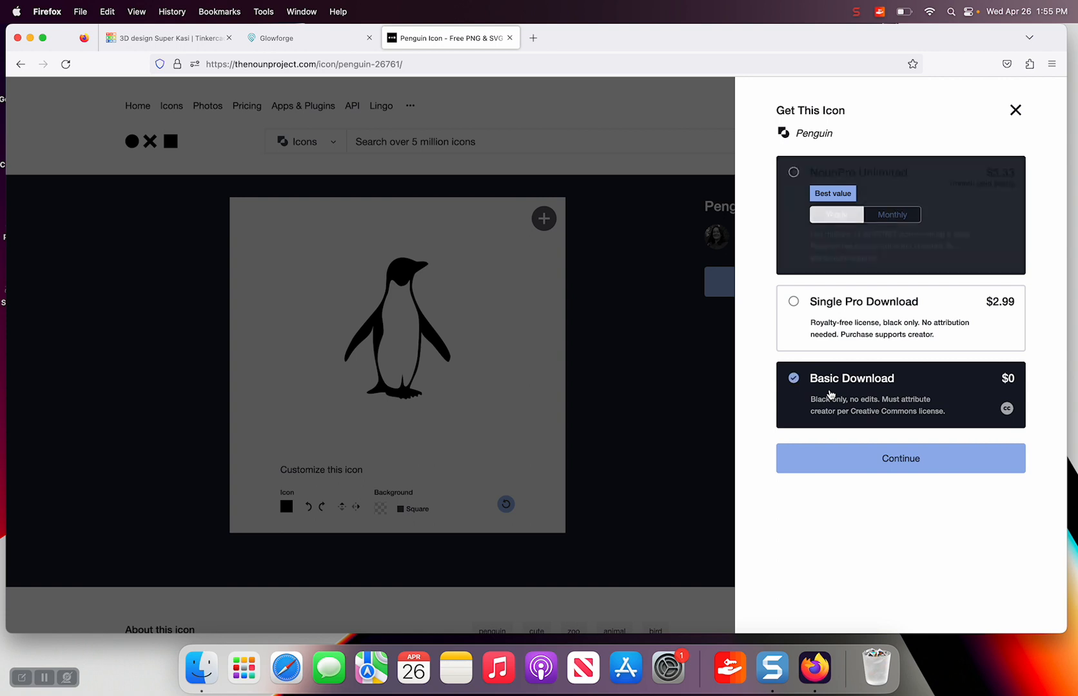
{"action": "left_click", "coordinate": [873, 458]}
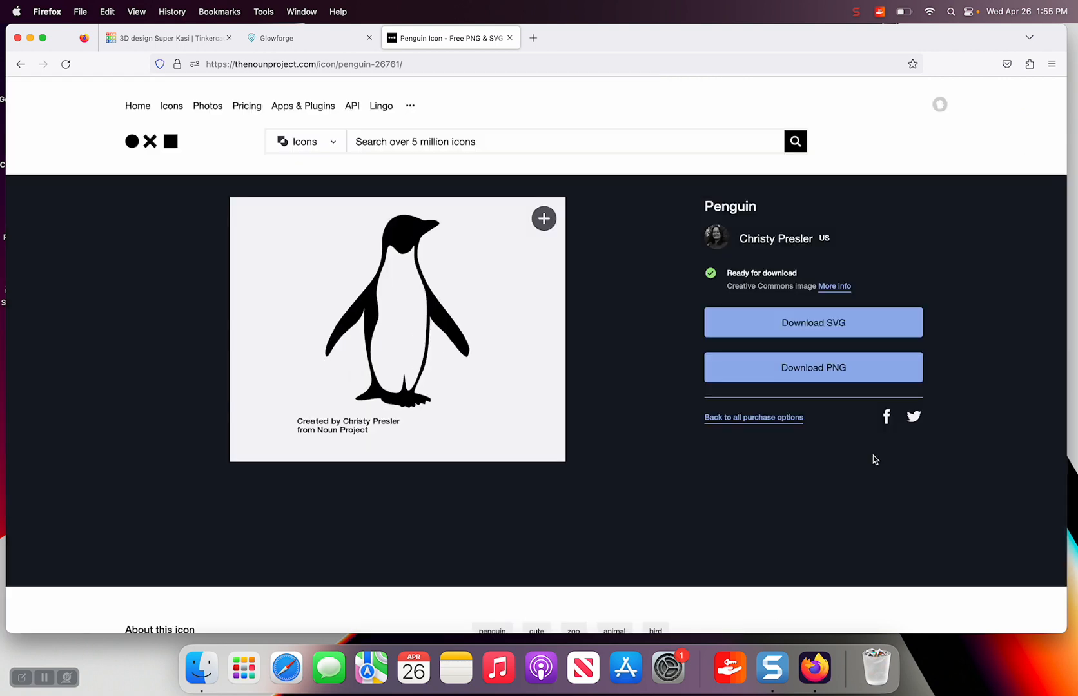
{"action": "left_click", "coordinate": [810, 330]}
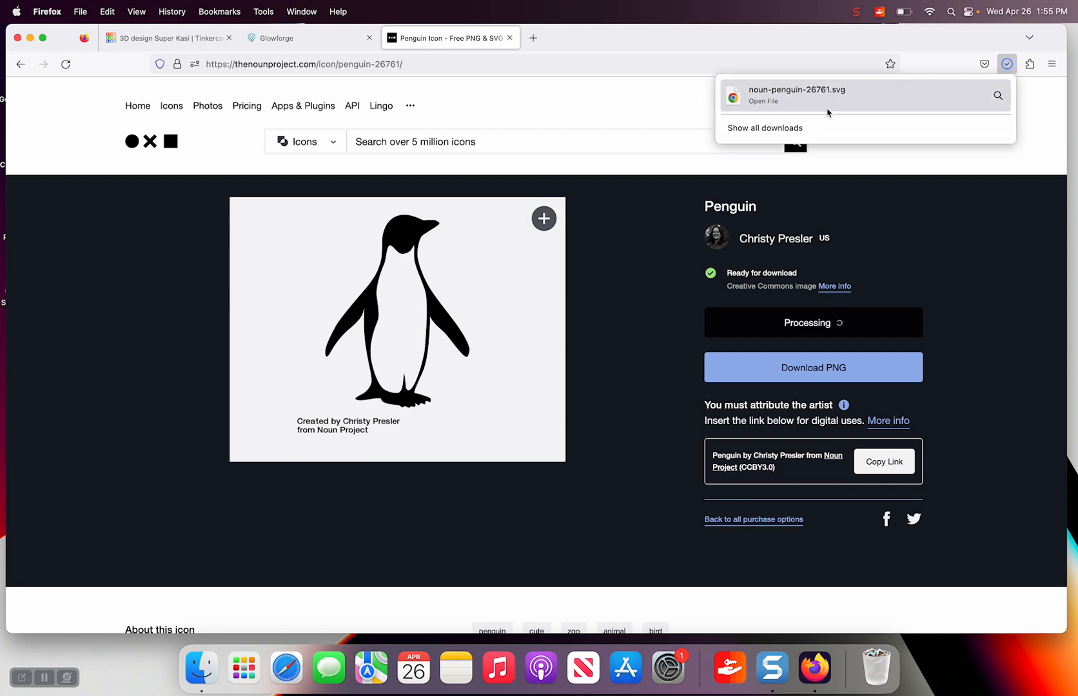
Switch back to the Tinkercad design and choose noun-penguin-26761.svg from the Downloads folder for import.
{"action": "left_click", "coordinate": [166, 41]}
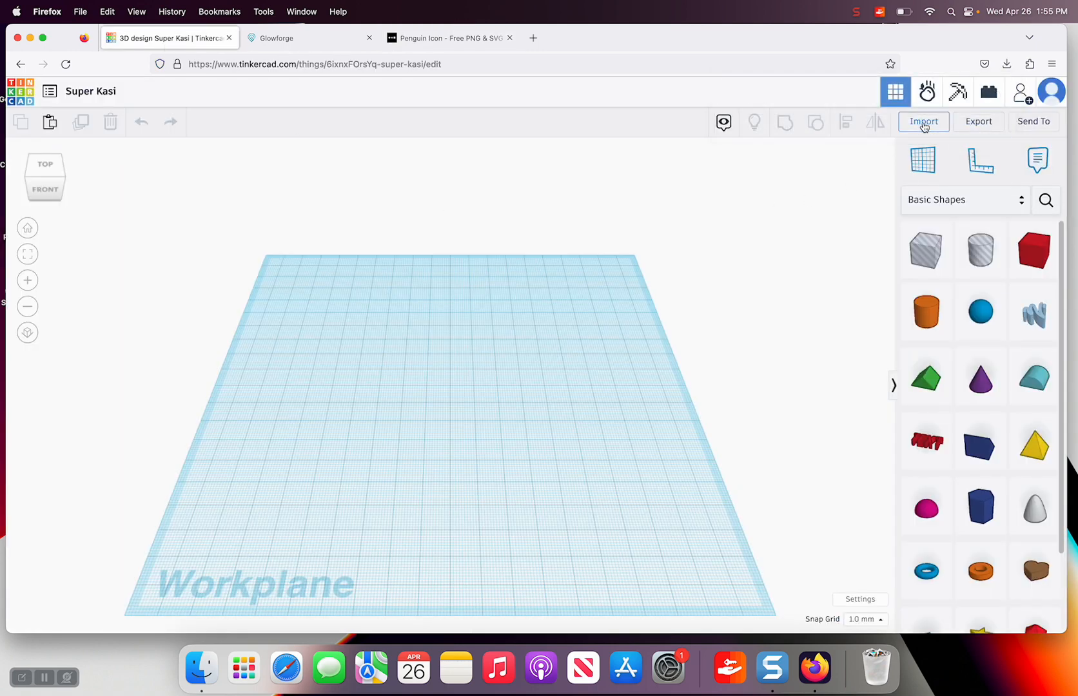
{"action": "left_click", "coordinate": [924, 124]}
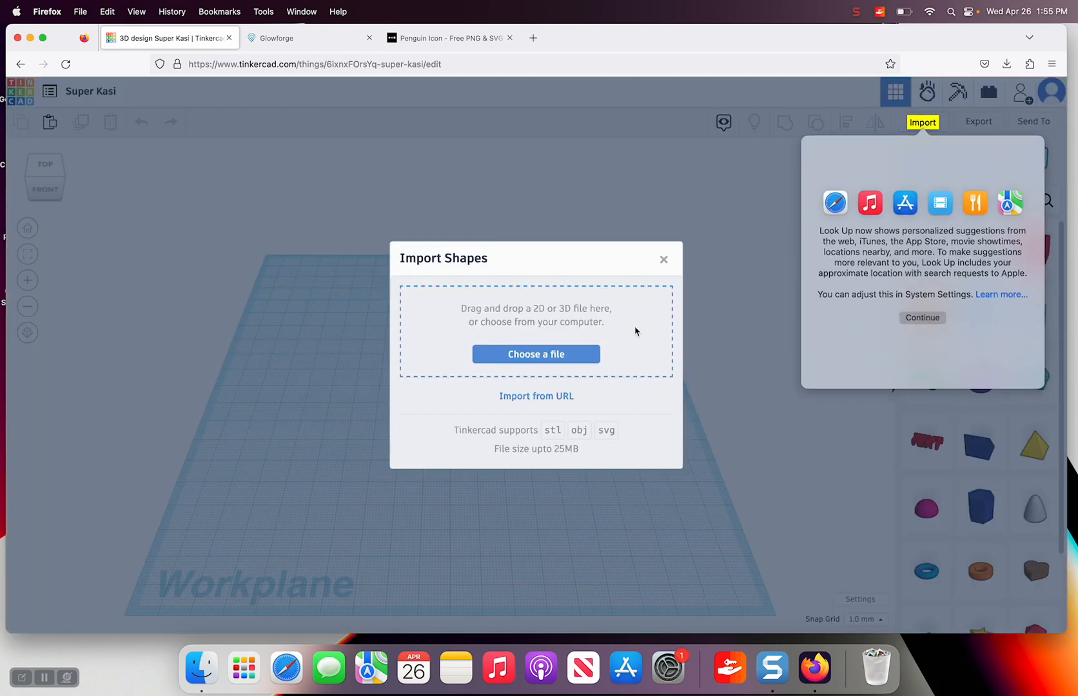
{"action": "left_click", "coordinate": [542, 354]}
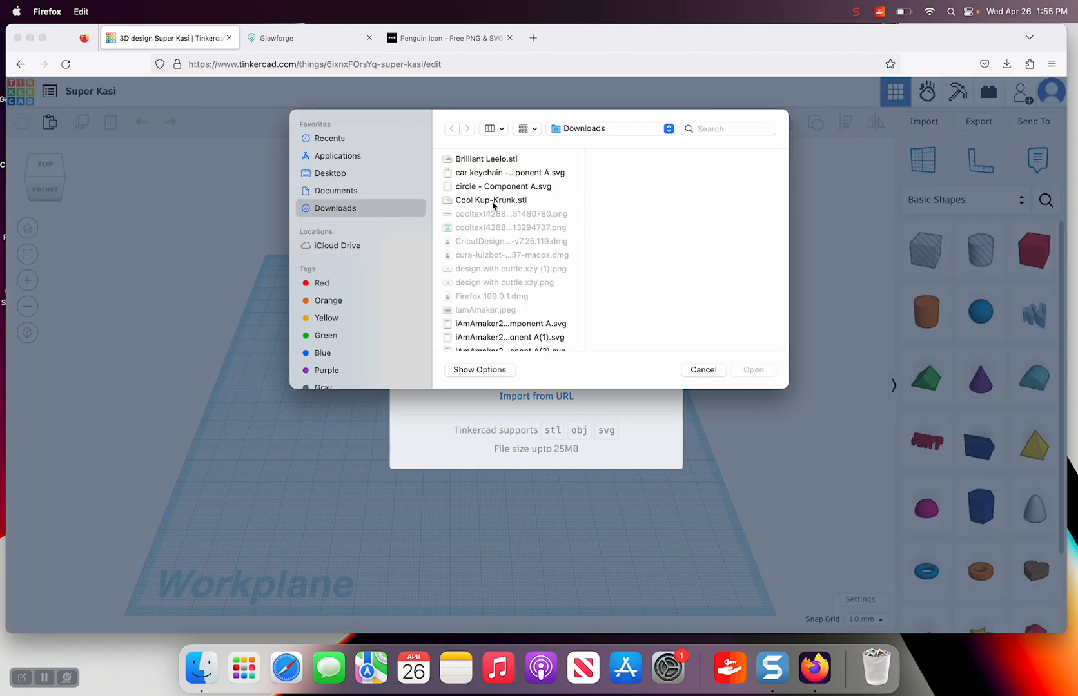
{"action": "scroll", "coordinate": [491, 284], "scroll_direction": "down", "scroll_amount": 10}
{"action": "scroll", "coordinate": [492, 283], "scroll_direction": "down", "scroll_amount": 5}
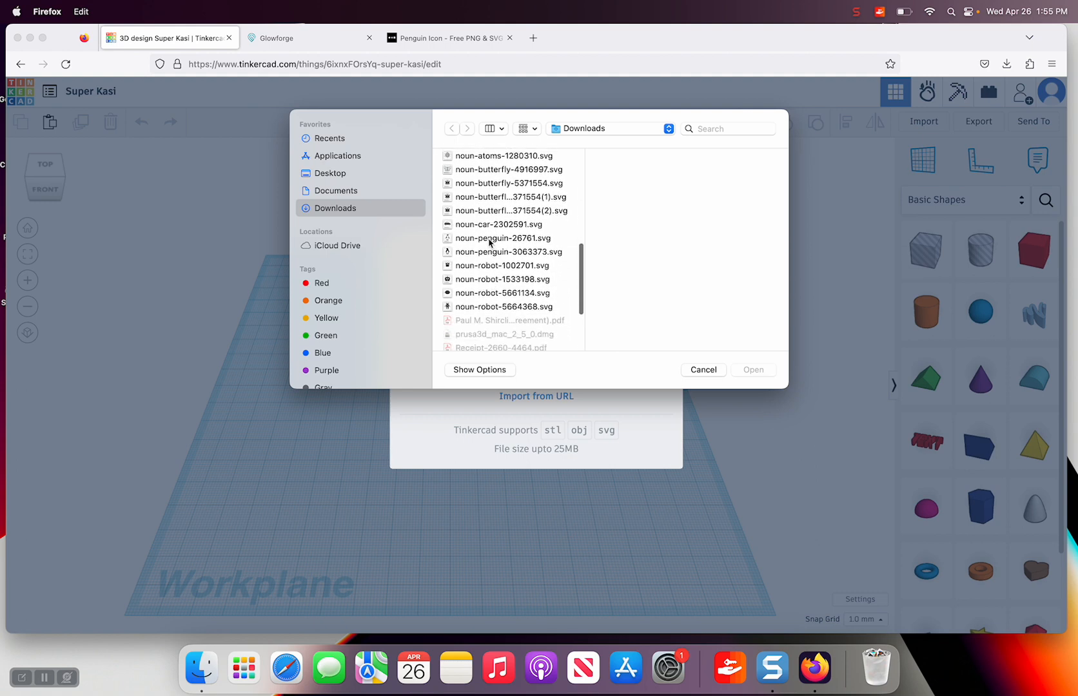
{"action": "left_click", "coordinate": [490, 238]}
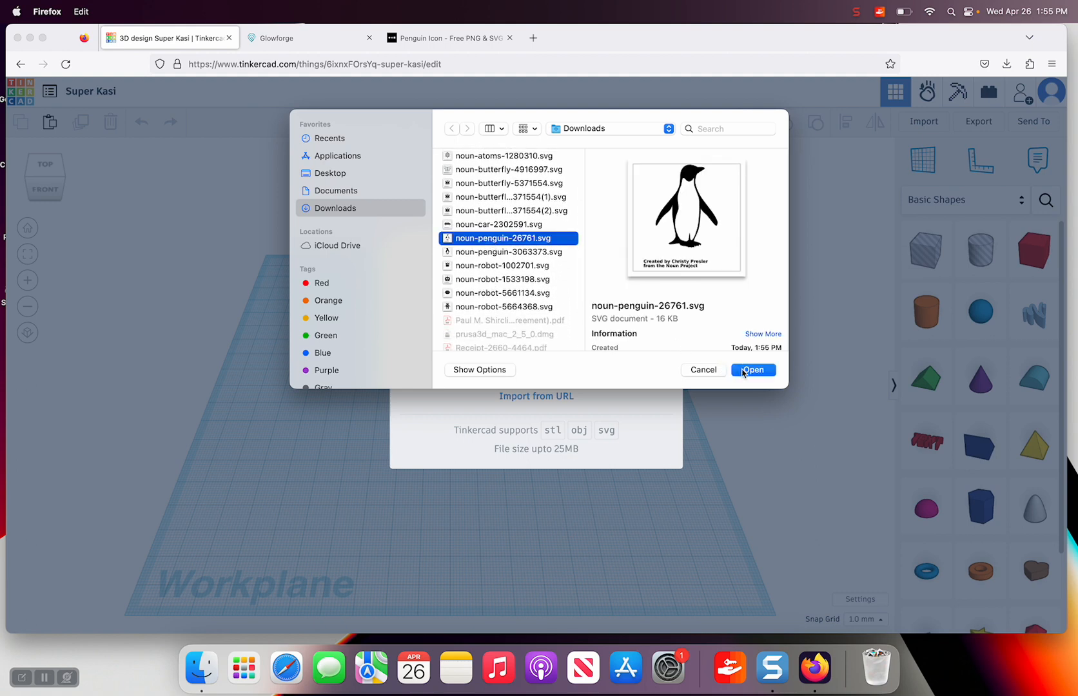
{"action": "left_click", "coordinate": [740, 369]}
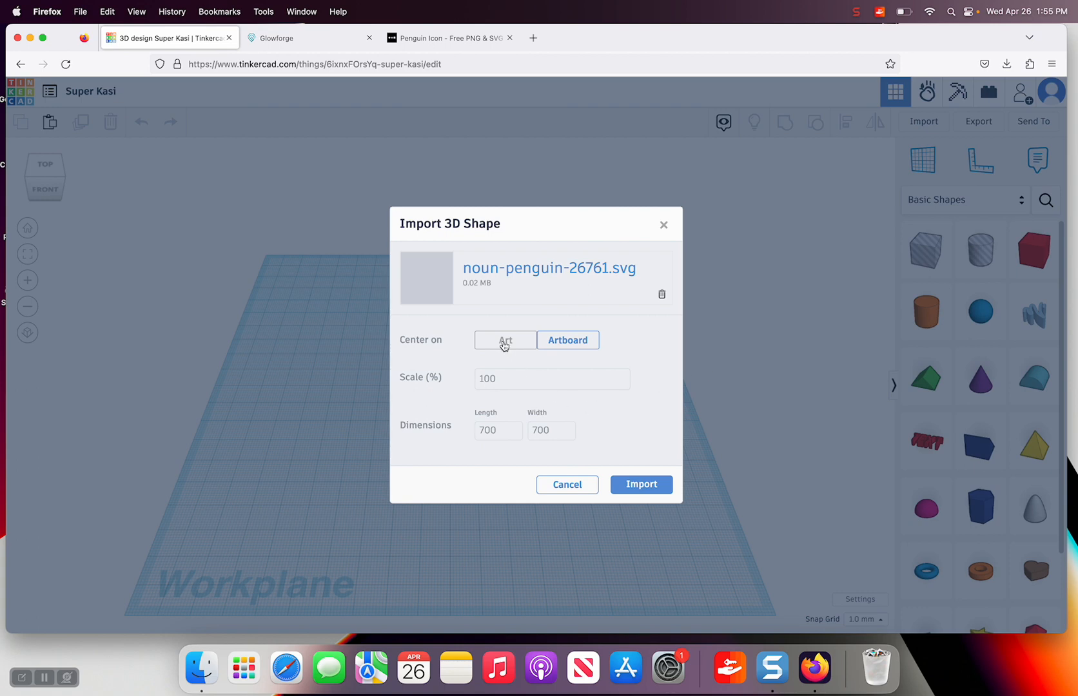
Center the import on the art, set its length to 100.94, and import the penguin shape.
{"action": "left_click", "coordinate": [505, 341]}
{"action": "left_click", "coordinate": [485, 429]}
{"action": "double_click", "coordinate": [485, 429]}
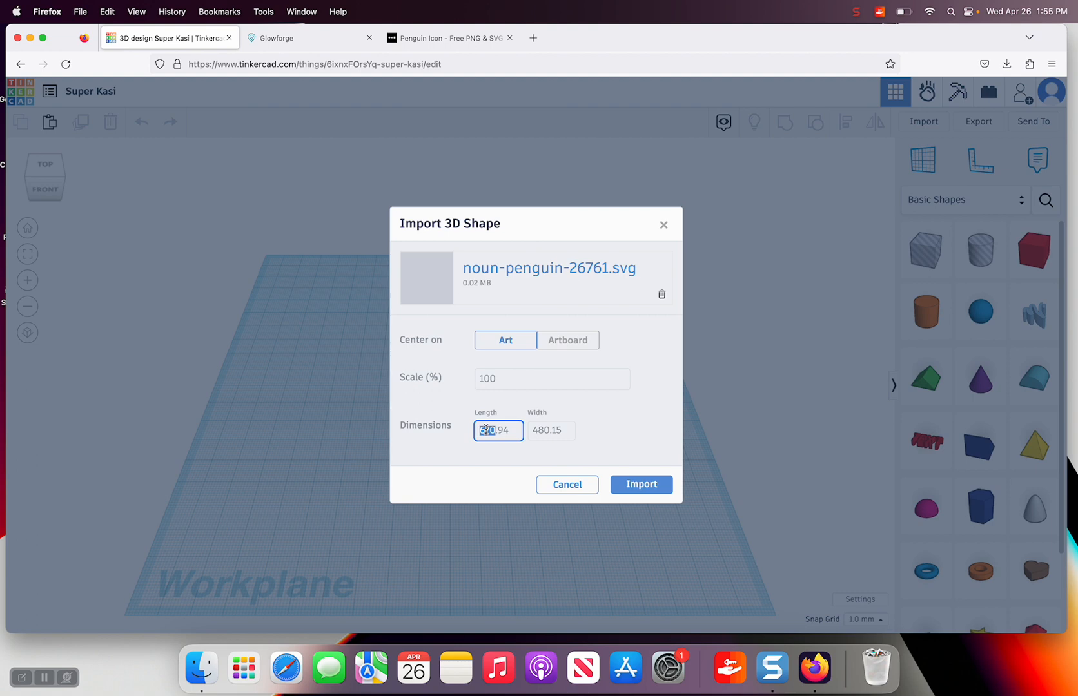
{"action": "type", "text": "100"}
{"action": "key", "text": "Tab"}
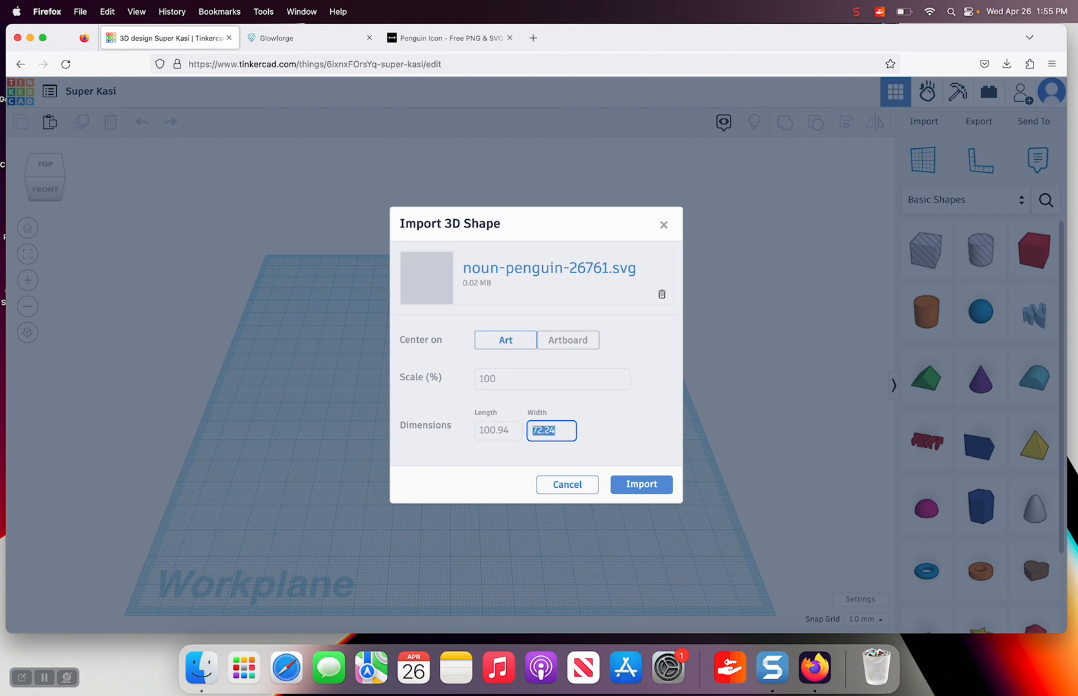
{"action": "left_click", "coordinate": [632, 484]}
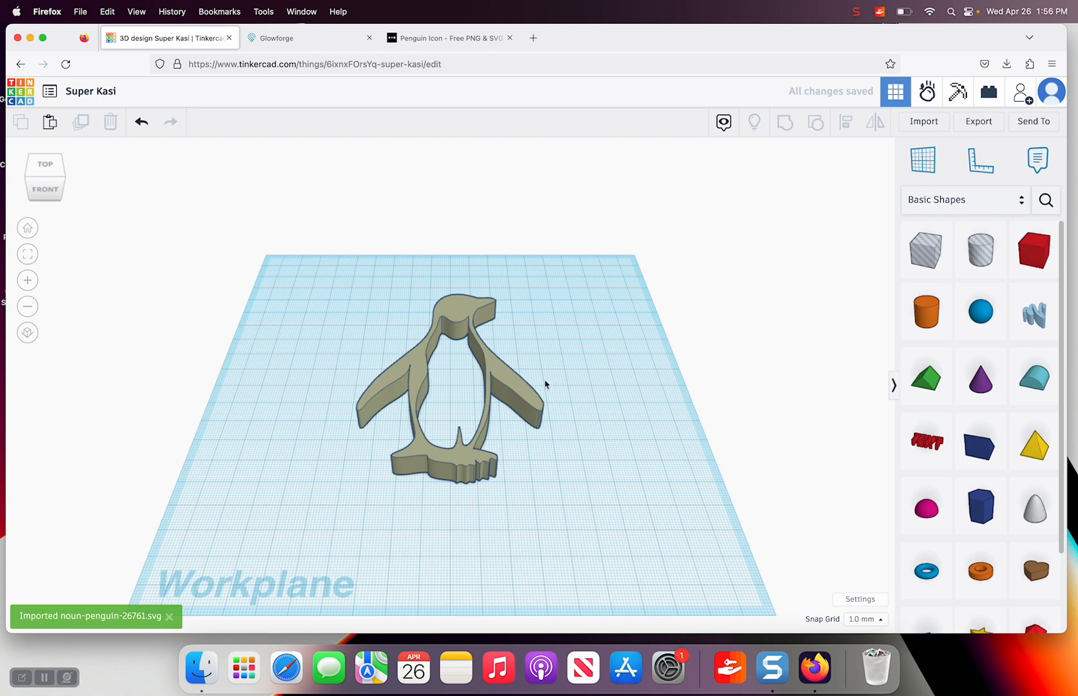
Rename the design as penguin1 and export everything in it as an SVG file for laser cutting.
{"action": "left_click", "coordinate": [495, 373]}
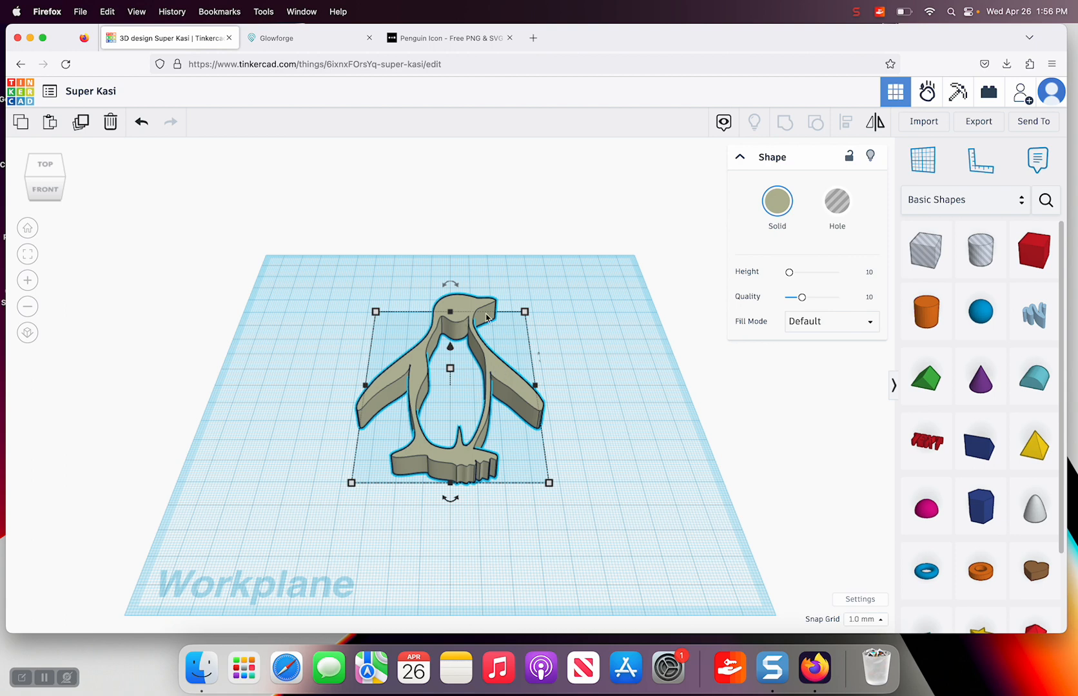
{"action": "left_click", "coordinate": [603, 327]}
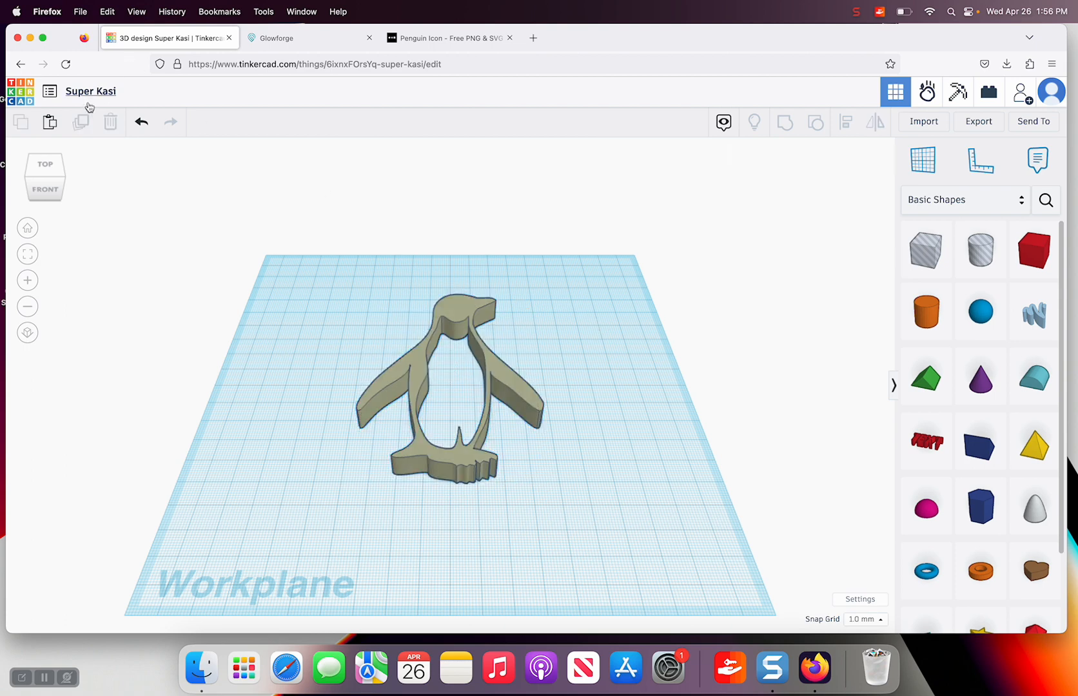
{"action": "left_click", "coordinate": [91, 92]}
{"action": "type", "text": "pen"}
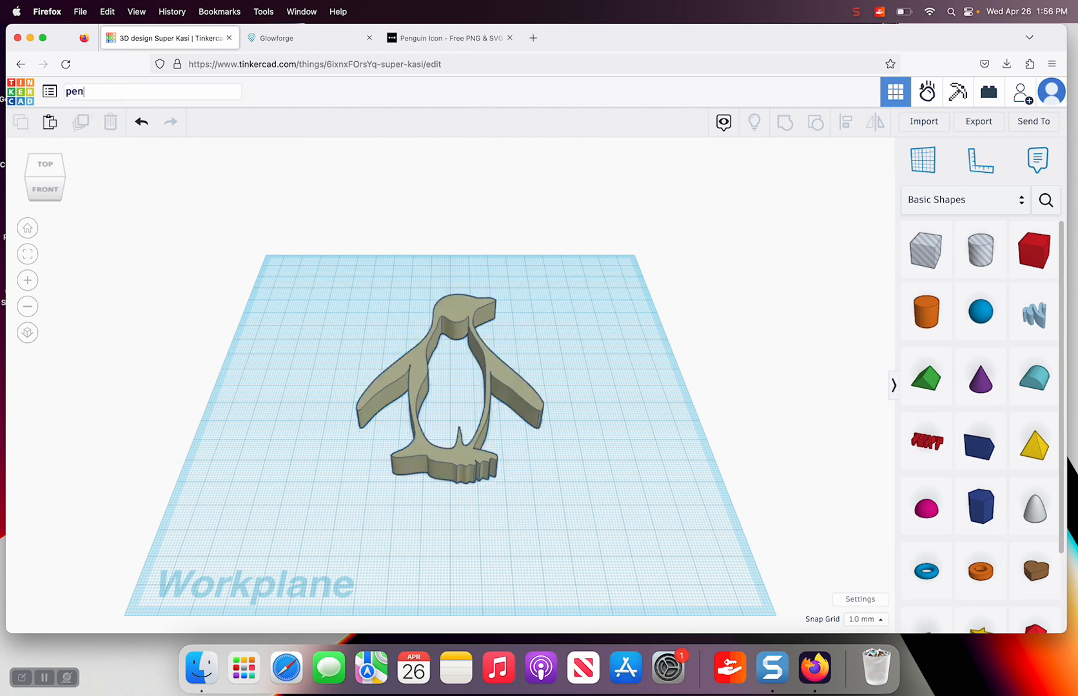
{"action": "type", "text": "guin1"}
{"action": "key", "text": "Return"}
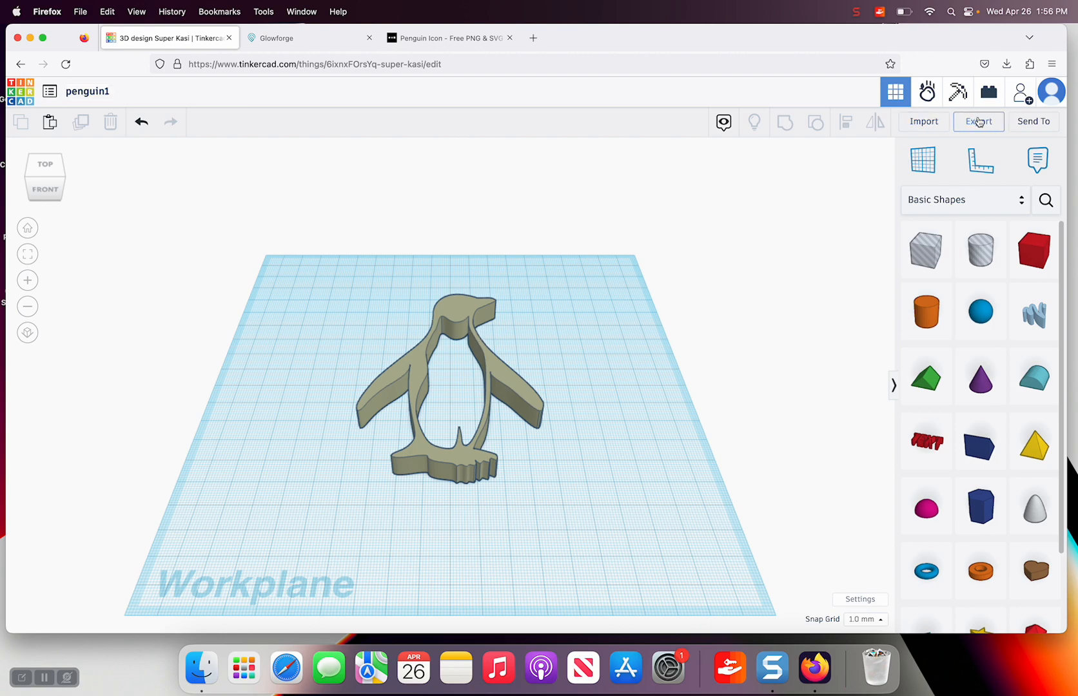
{"action": "left_click", "coordinate": [978, 123]}
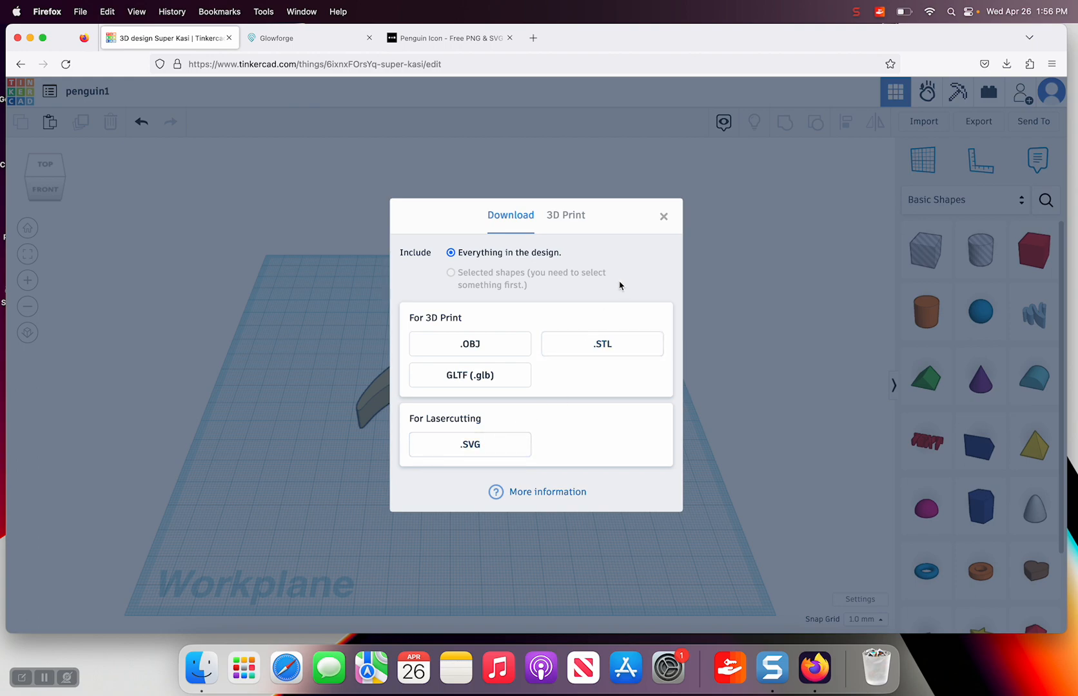
{"action": "left_click", "coordinate": [470, 444]}
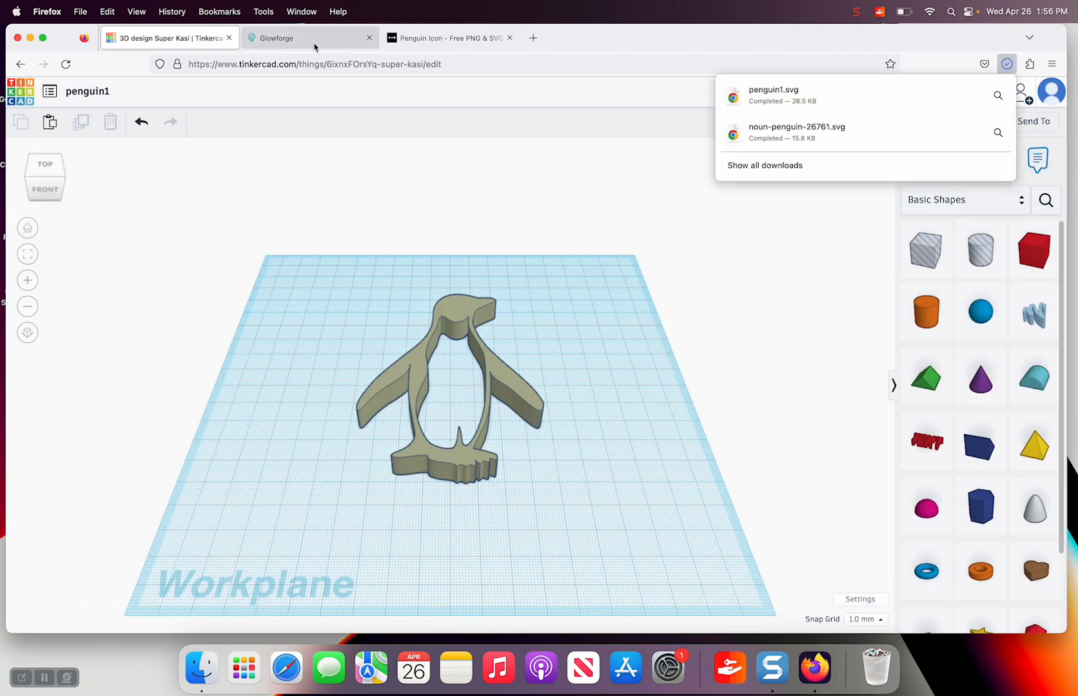
Upload penguin1.svg as a new design in Glowforge and move the penguin onto clear plywood below the circular cutouts.
{"action": "left_click", "coordinate": [315, 40]}
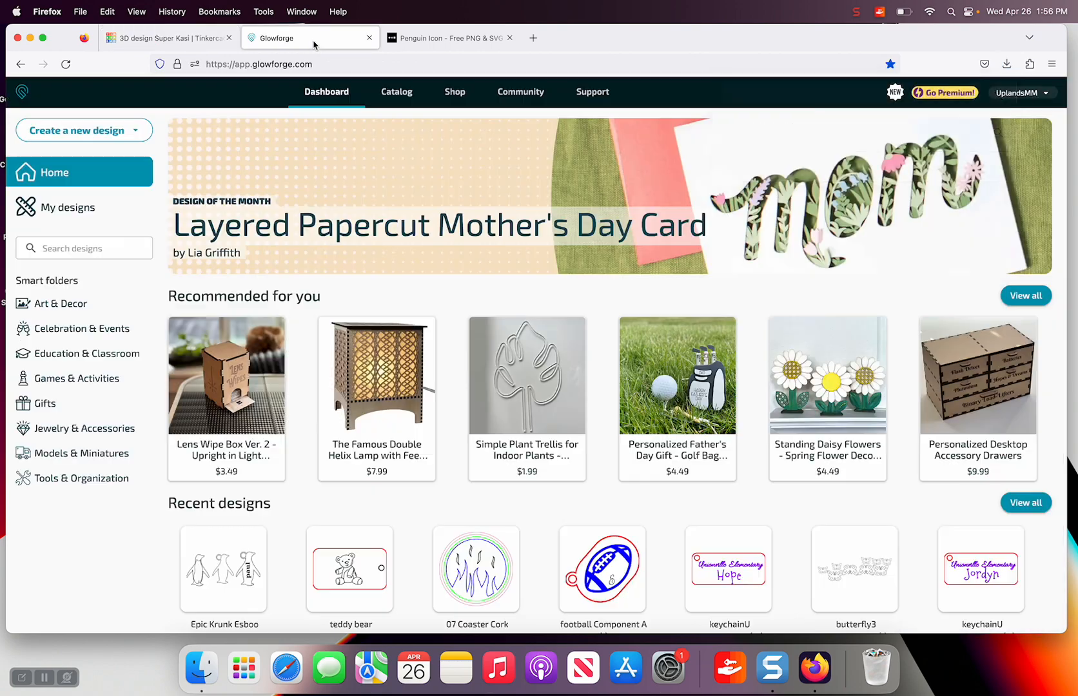
{"action": "left_click", "coordinate": [131, 136]}
{"action": "left_click", "coordinate": [97, 192]}
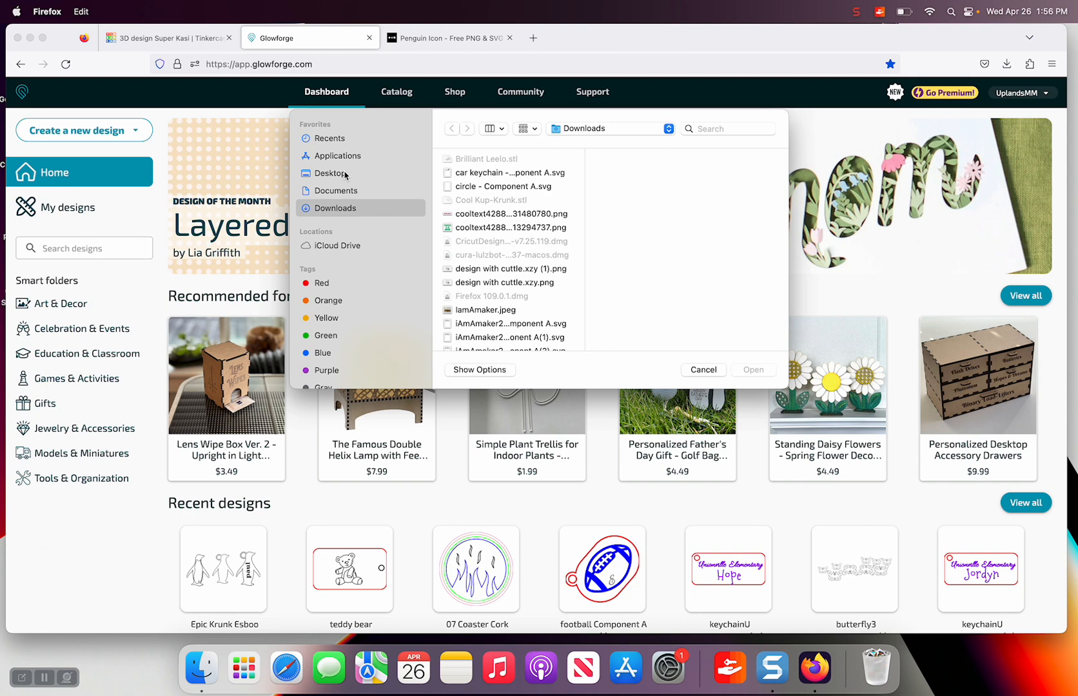
{"action": "scroll", "coordinate": [466, 286], "scroll_direction": "down", "scroll_amount": 10}
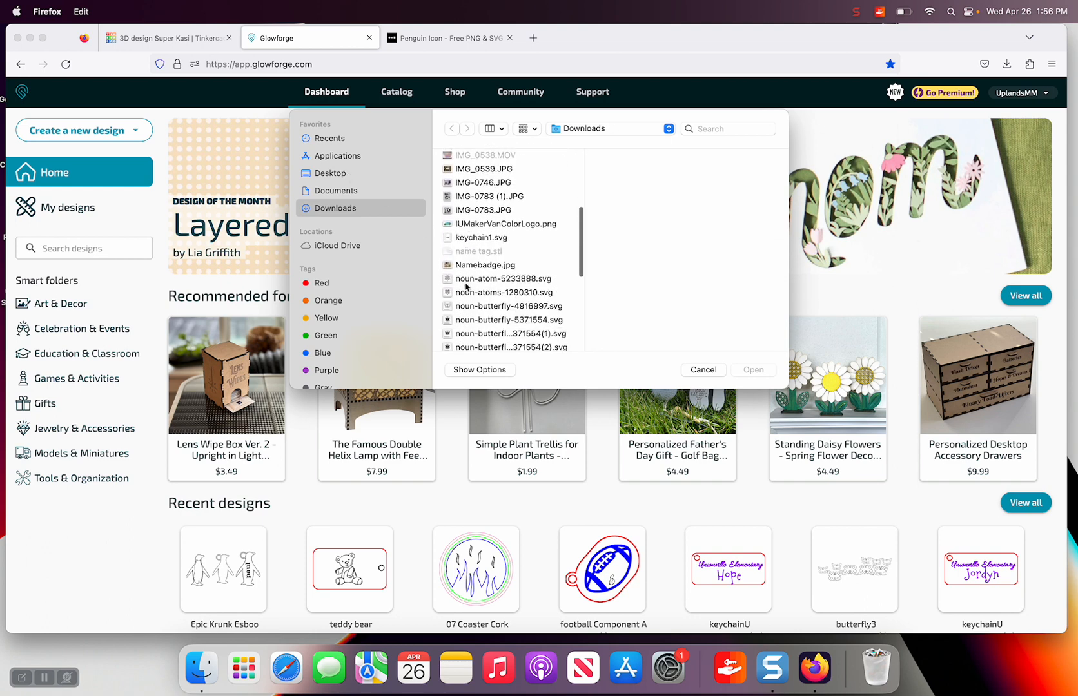
{"action": "scroll", "coordinate": [466, 286], "scroll_direction": "down", "scroll_amount": 10}
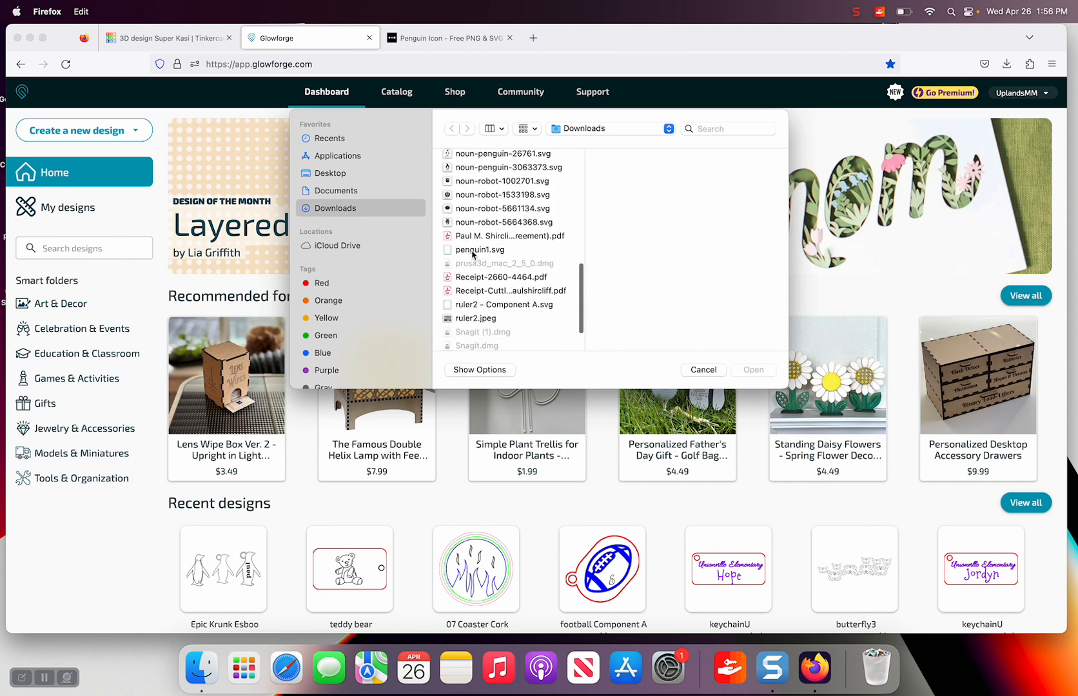
{"action": "left_click", "coordinate": [472, 252]}
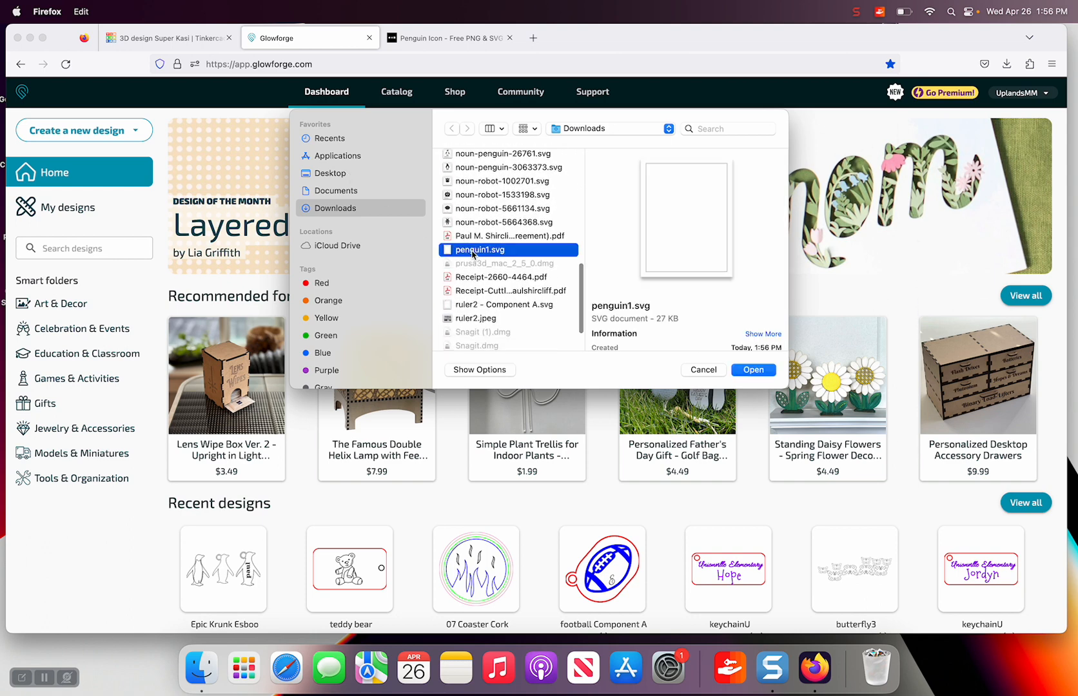
{"action": "left_click", "coordinate": [752, 369]}
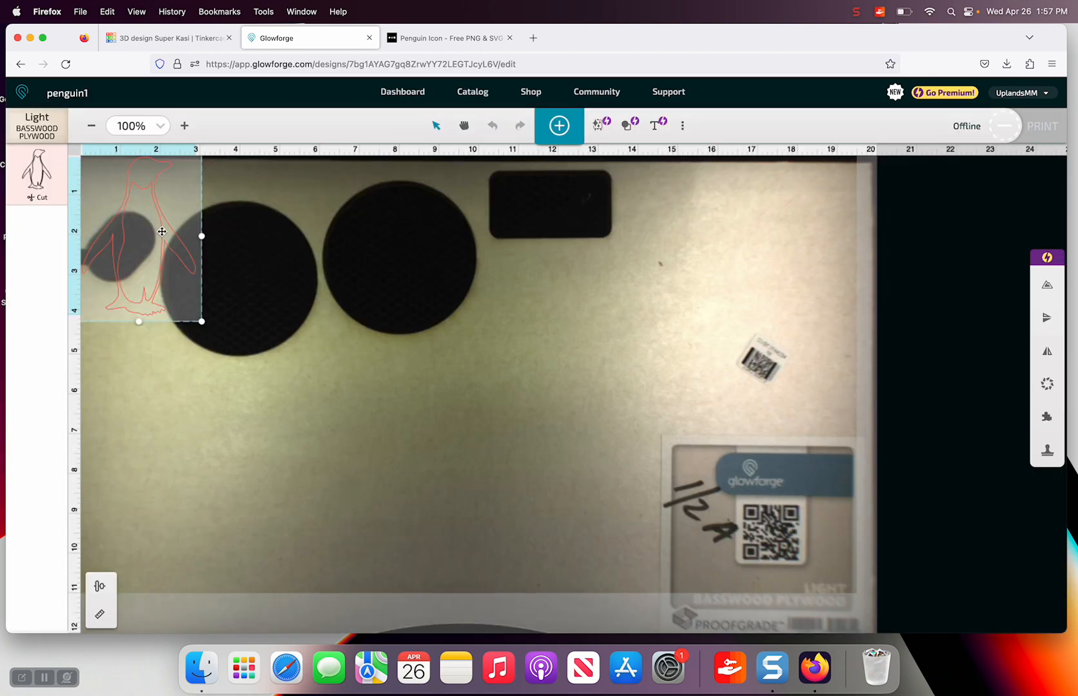
{"action": "left_click_drag", "start_coordinate": [162, 232], "coordinate": [390, 445]}
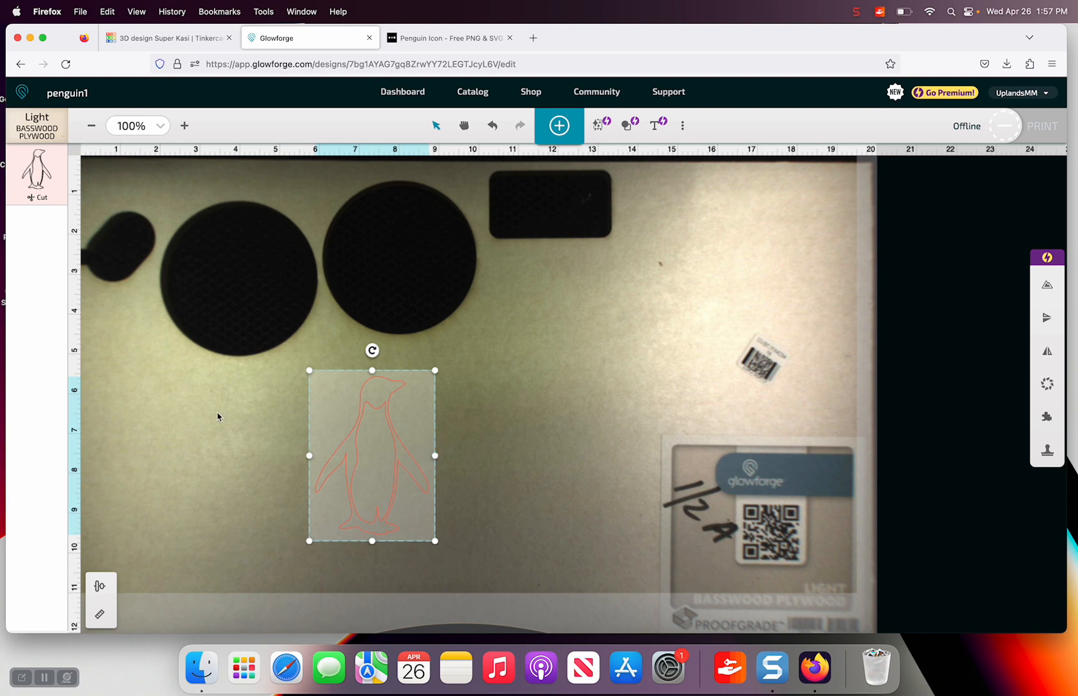
Set the penguin's laser operation to Engrave with the SD Graphic setting.
{"action": "left_click", "coordinate": [38, 173]}
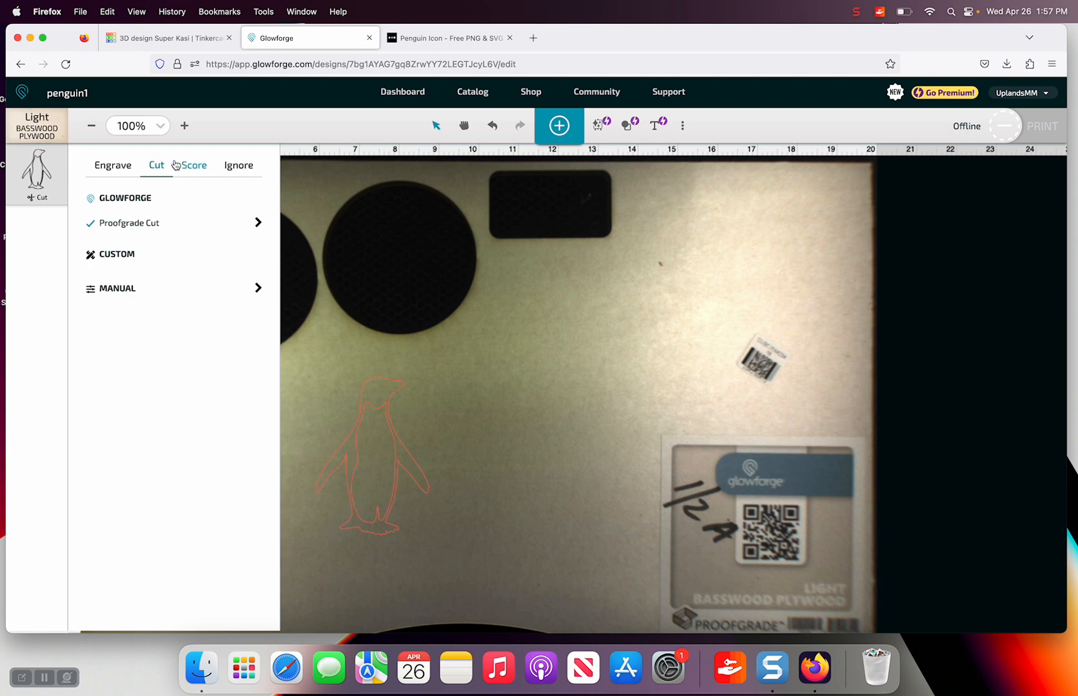
{"action": "left_click", "coordinate": [111, 167]}
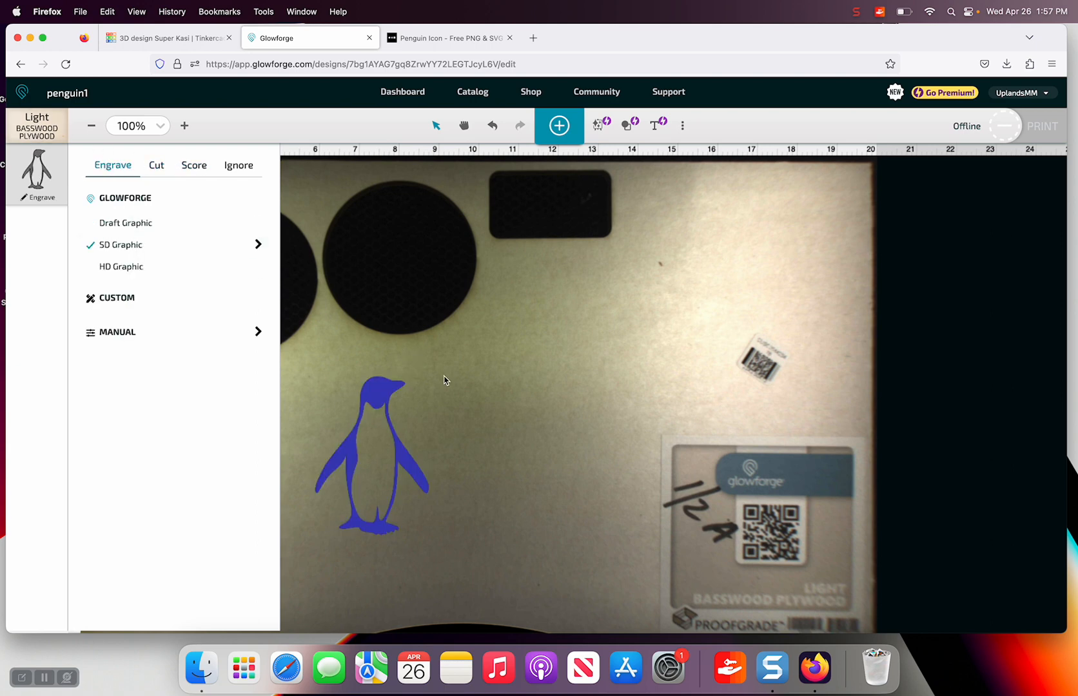
{"action": "left_click", "coordinate": [443, 380]}
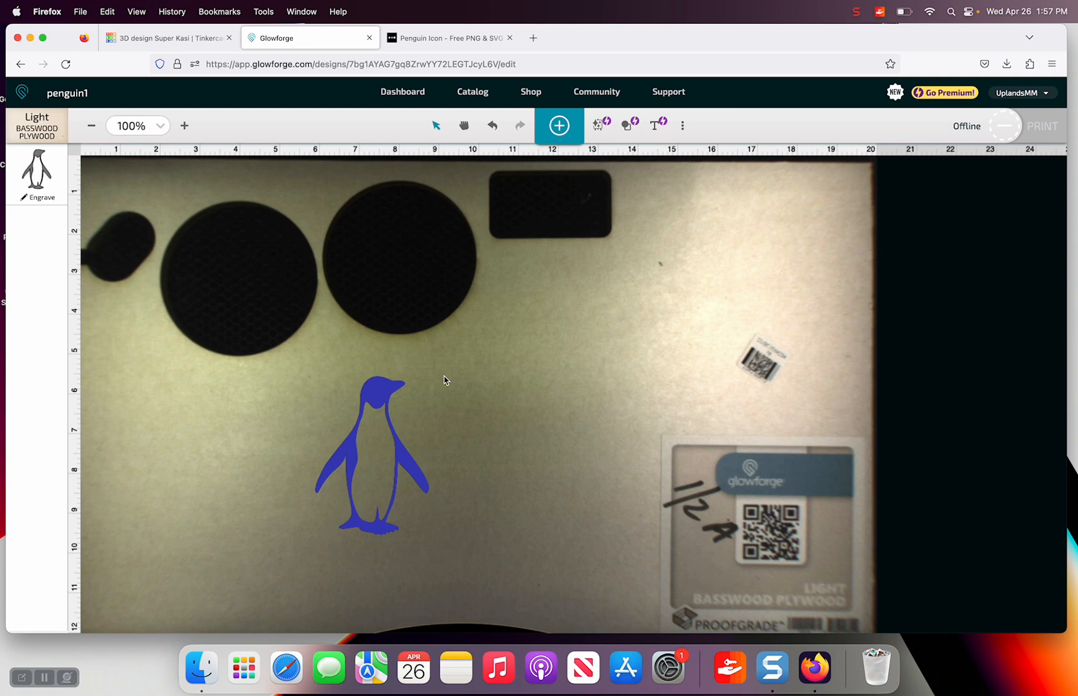
Set the penguin's laser operation to Score with the Draft setting.
{"action": "left_click", "coordinate": [36, 177]}
{"action": "left_click", "coordinate": [192, 167]}
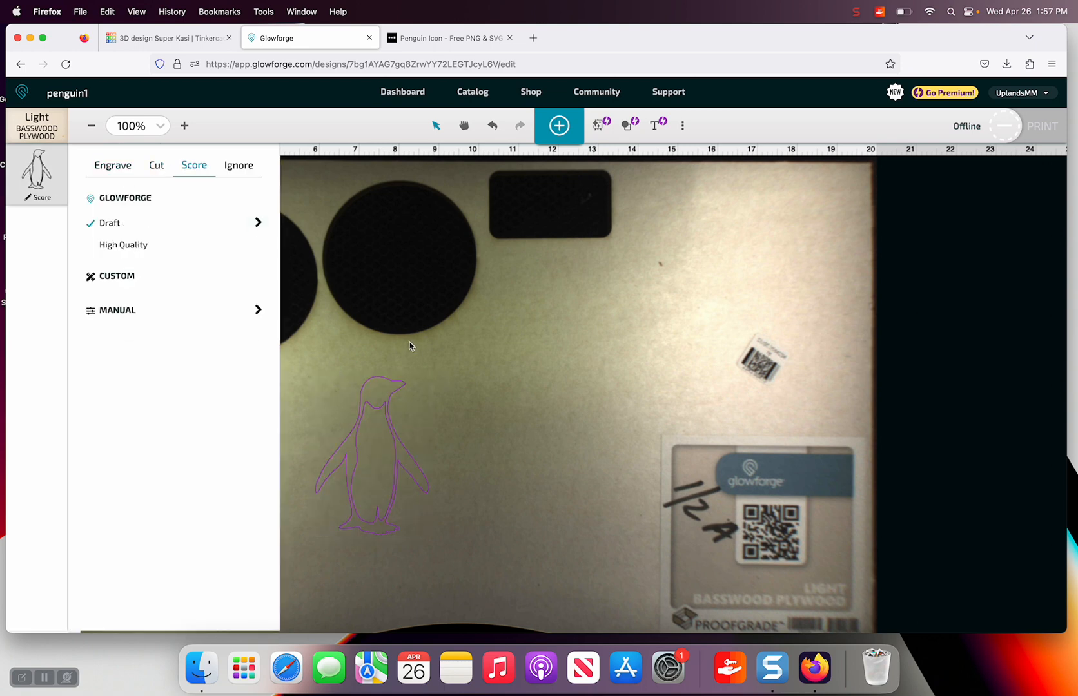
Move the scored penguin along the plywood to about the 11-inch ruler mark, below the rectangular cutout.
{"action": "left_click", "coordinate": [411, 349]}
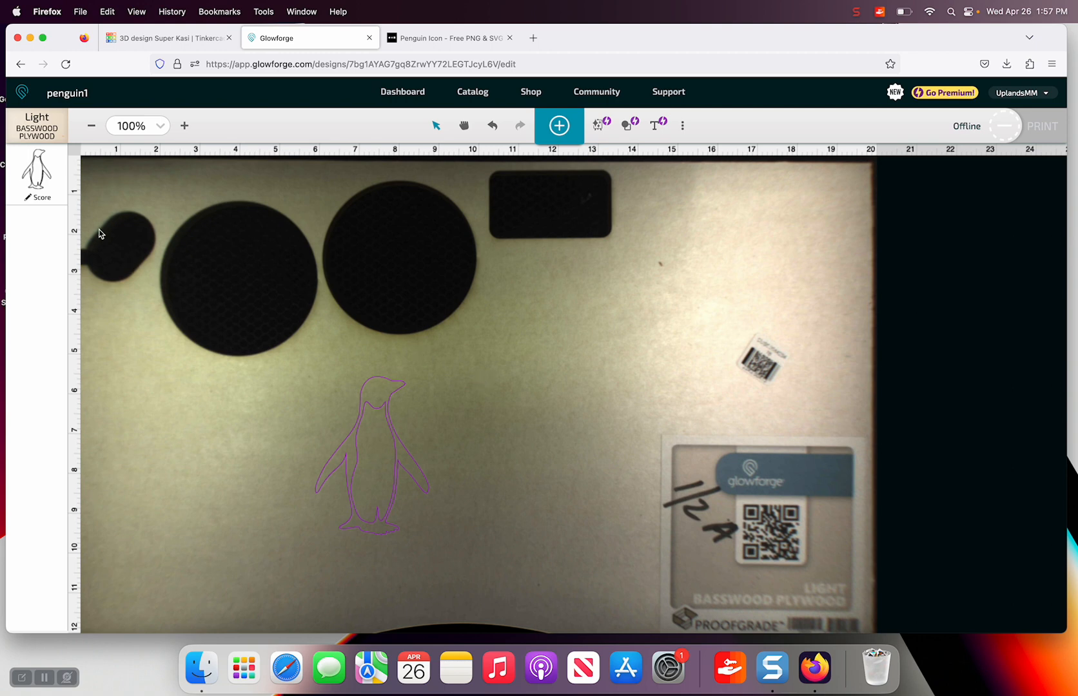
{"action": "left_click", "coordinate": [40, 173]}
{"action": "left_click", "coordinate": [440, 387]}
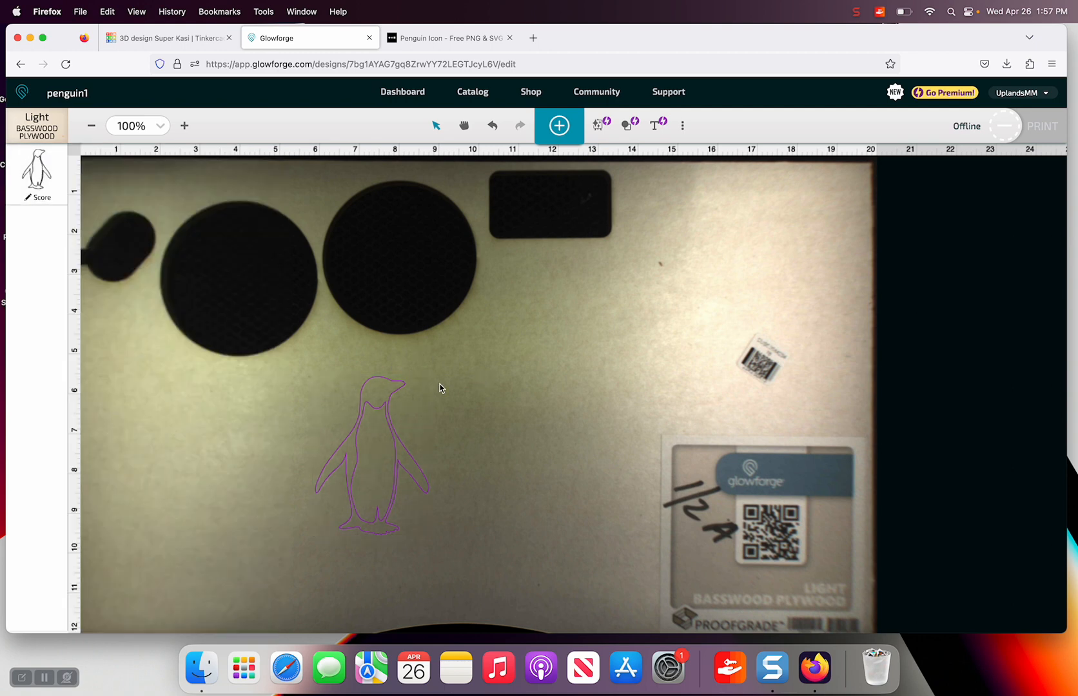
{"action": "left_click", "coordinate": [395, 427]}
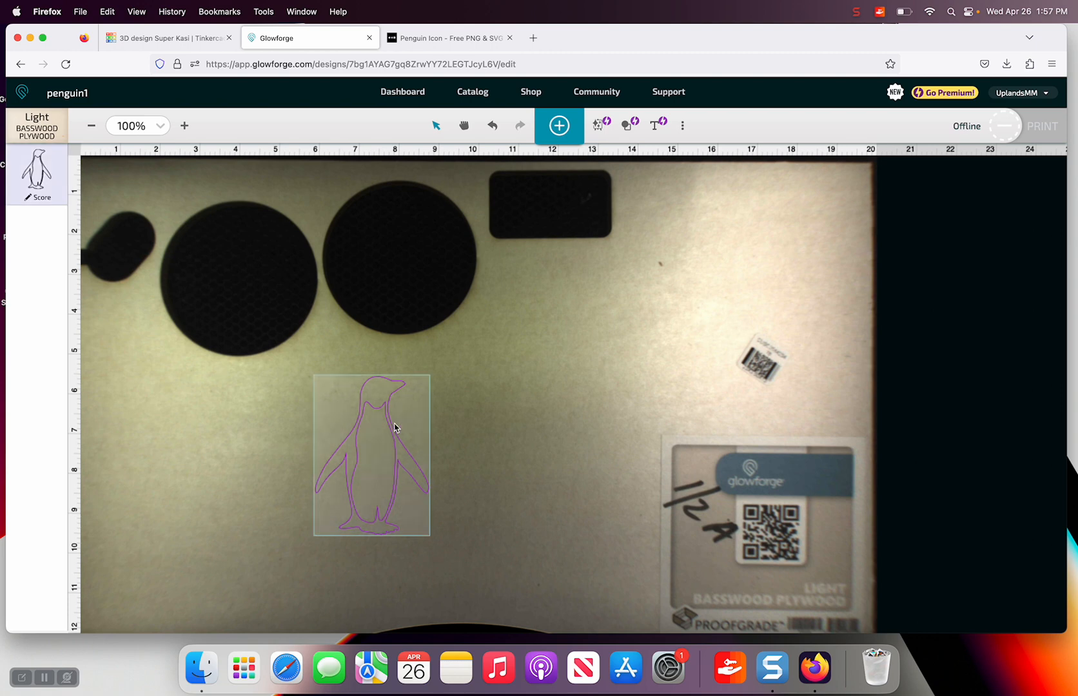
{"action": "left_click_drag", "start_coordinate": [390, 417], "coordinate": [525, 417]}
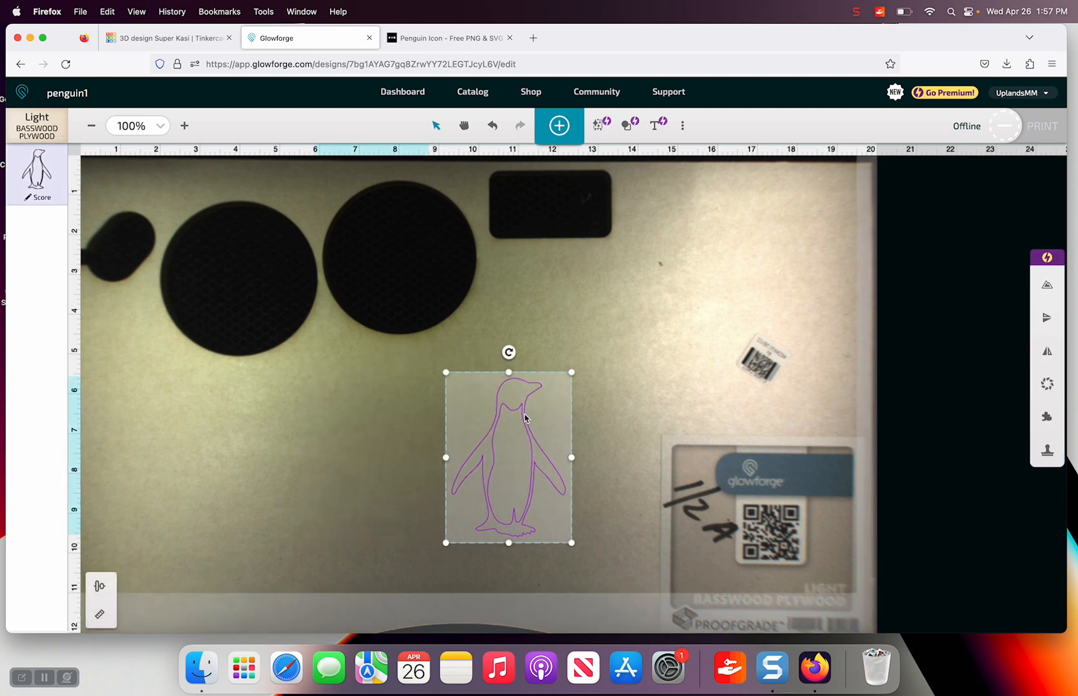
Set the penguin's laser operation back to Engrave with the SD Graphic setting.
{"action": "left_click", "coordinate": [33, 170]}
{"action": "left_click", "coordinate": [113, 165]}
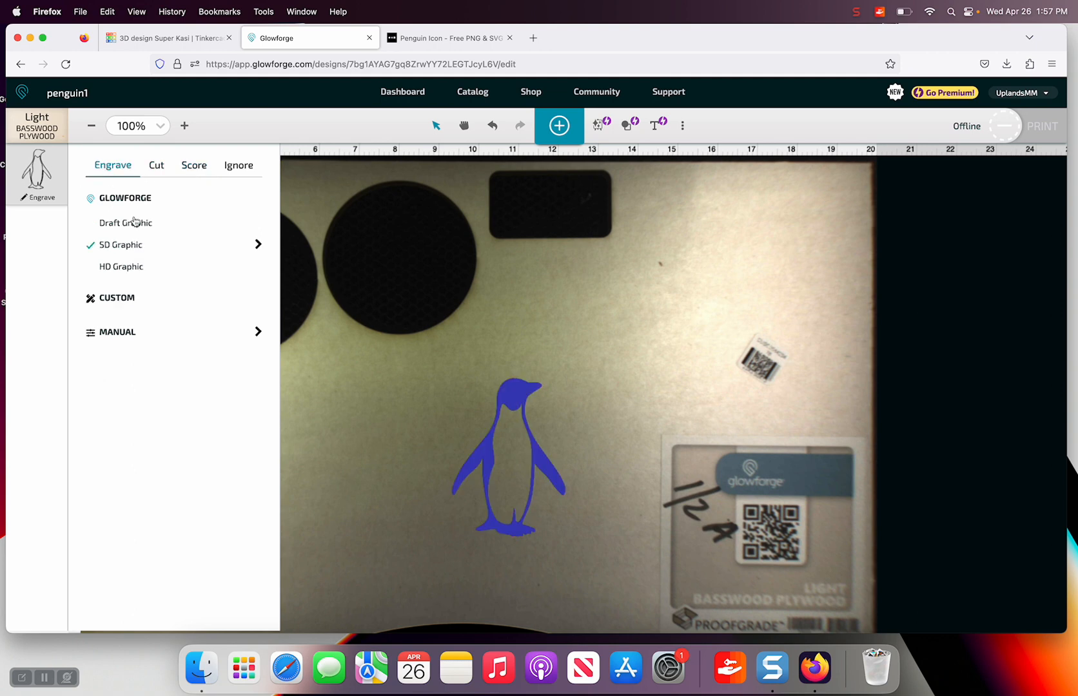
{"action": "left_click", "coordinate": [551, 316]}
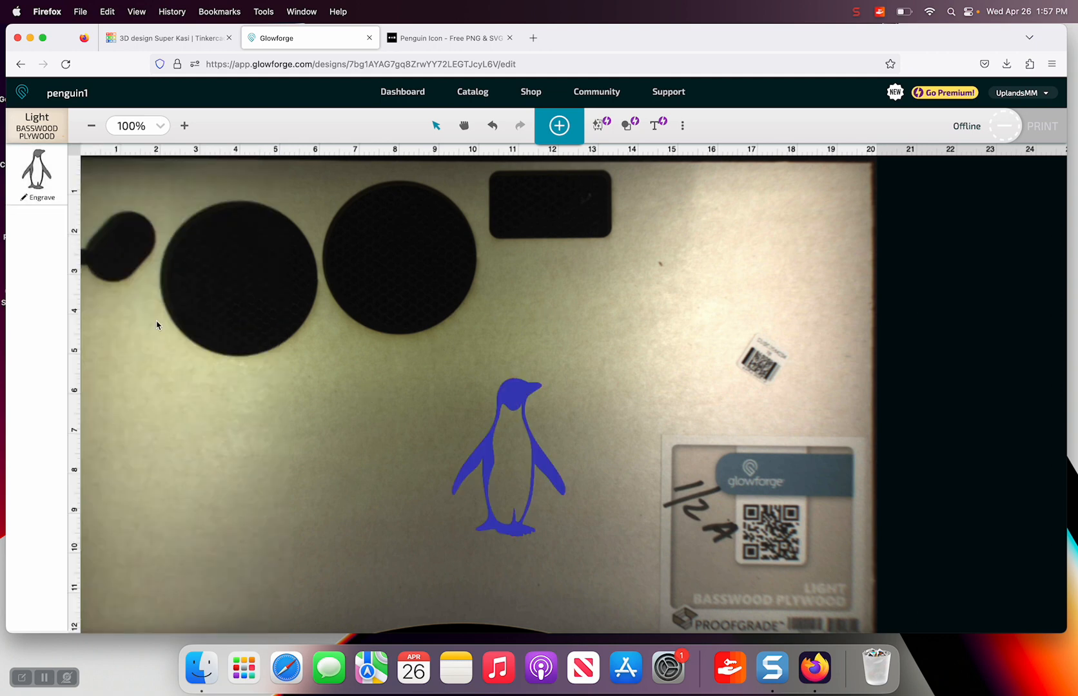
Try placing a pasted duplicate of the engraved penguin beside the original, and remove the duplicate.
{"action": "left_click", "coordinate": [41, 175]}
{"action": "left_click", "coordinate": [518, 394]}
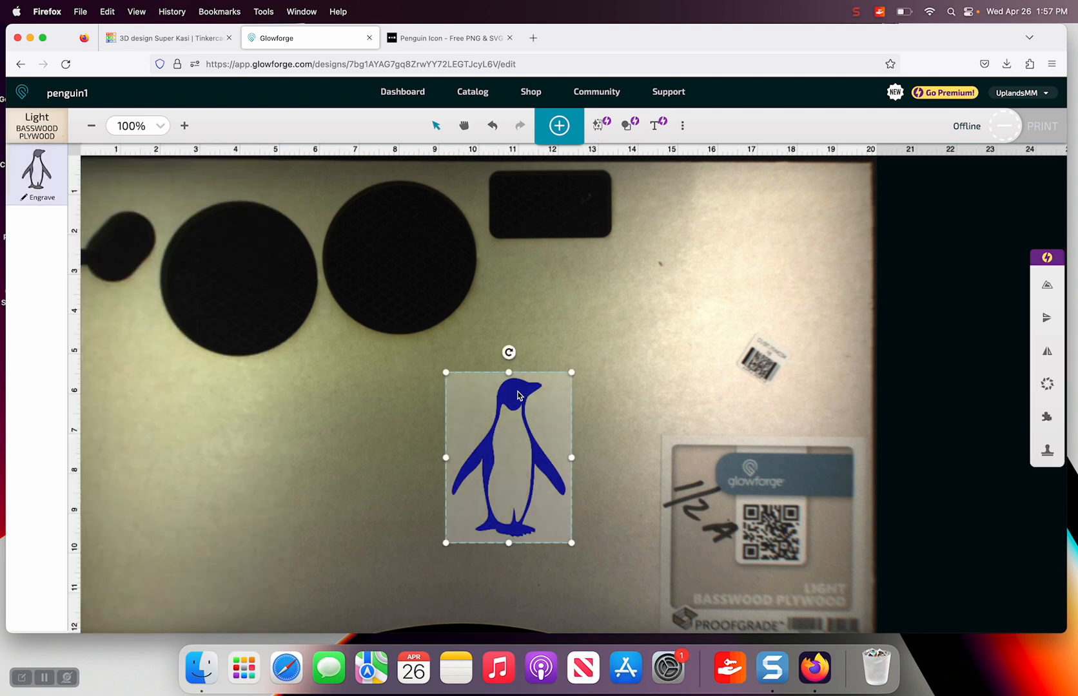
{"action": "key", "text": "super+v"}
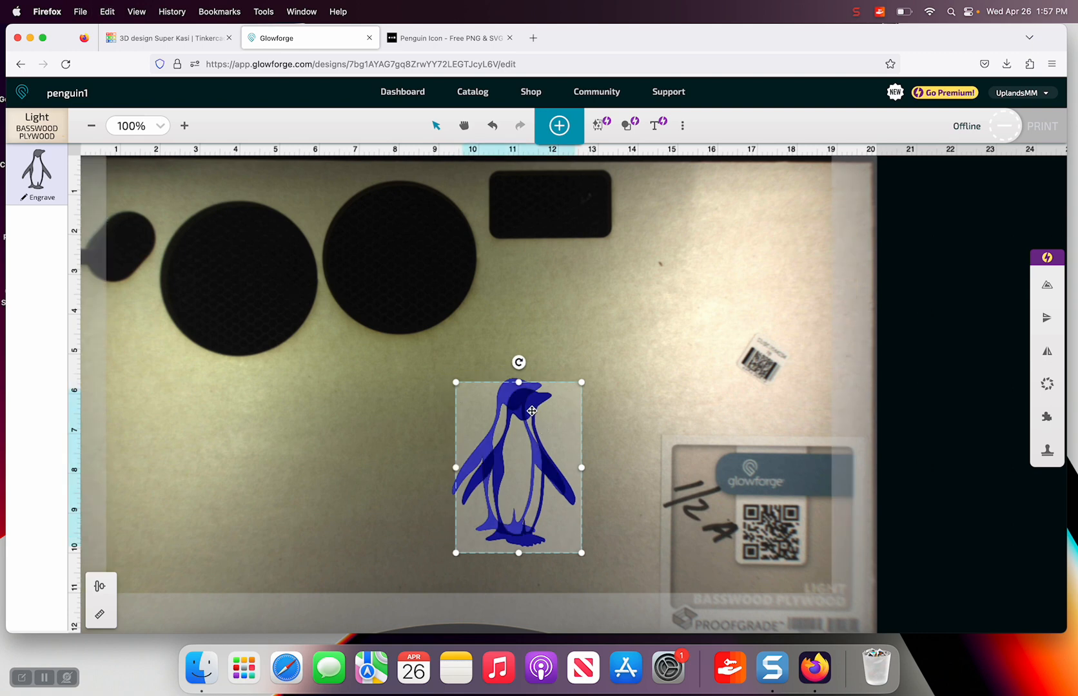
{"action": "left_click_drag", "start_coordinate": [532, 411], "coordinate": [349, 403]}
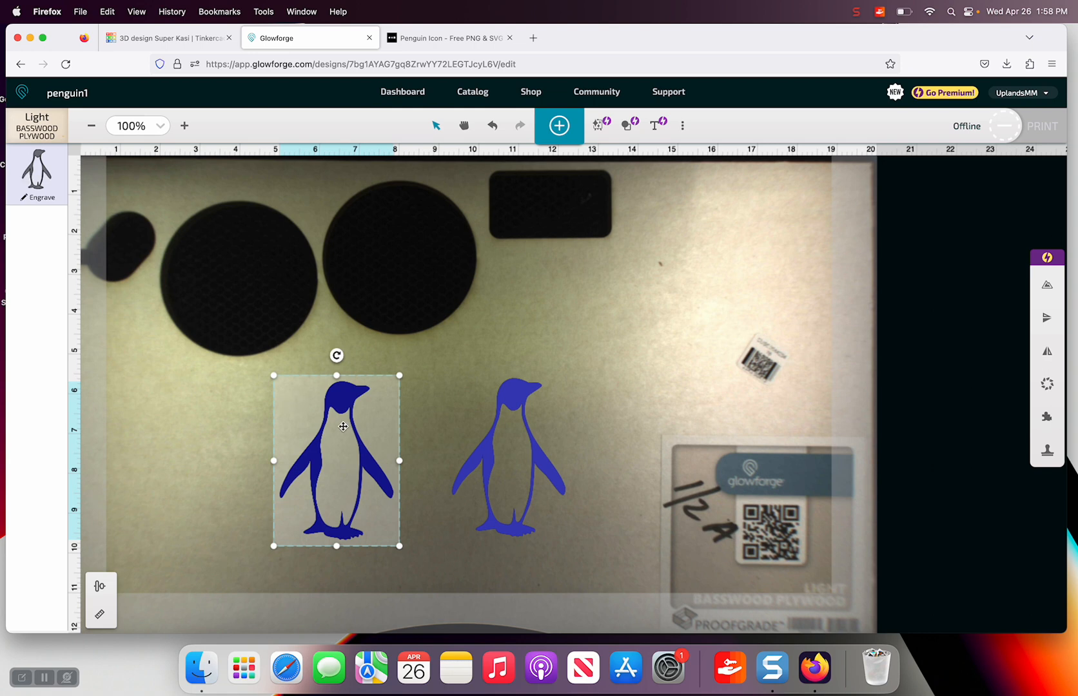
{"action": "left_click", "coordinate": [510, 427]}
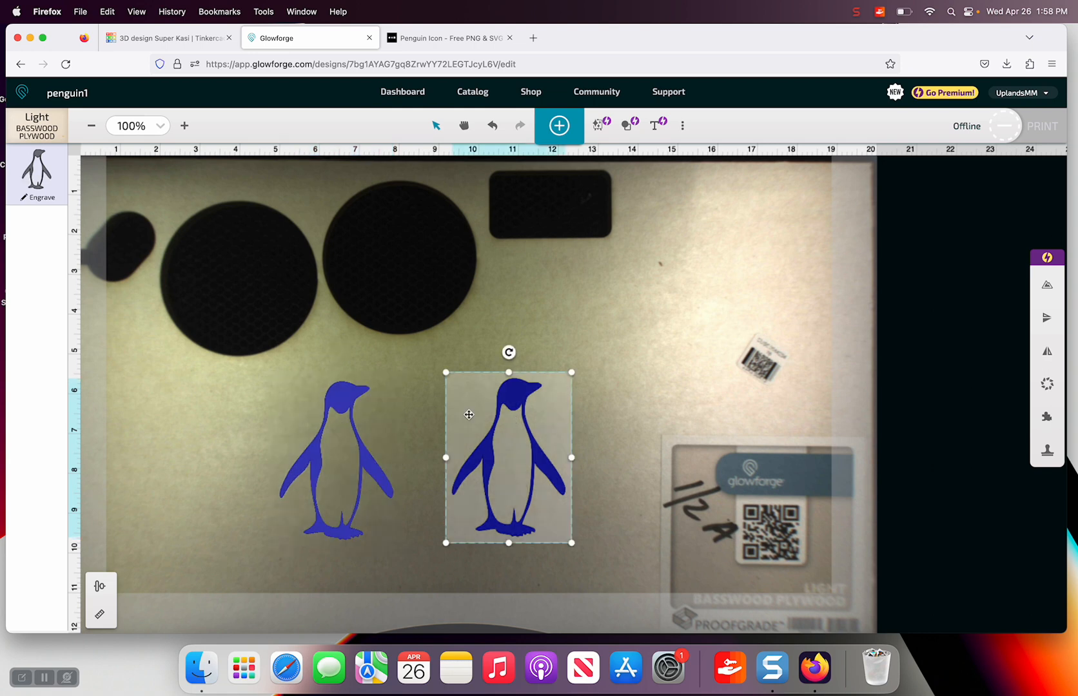
{"action": "left_click", "coordinate": [335, 387]}
{"action": "key", "text": "BackSpace"}
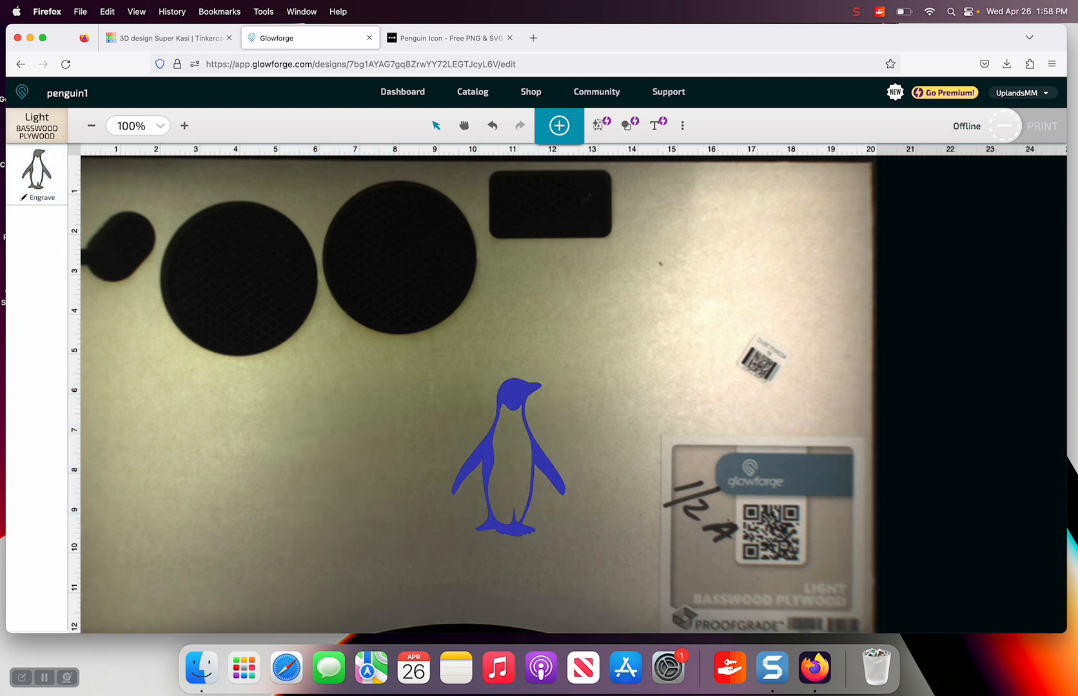
Add penguin1.svg to the design again from Downloads and place its cut outline exactly over the engraved penguin.
{"action": "left_click", "coordinate": [559, 127]}
{"action": "left_click", "coordinate": [671, 166]}
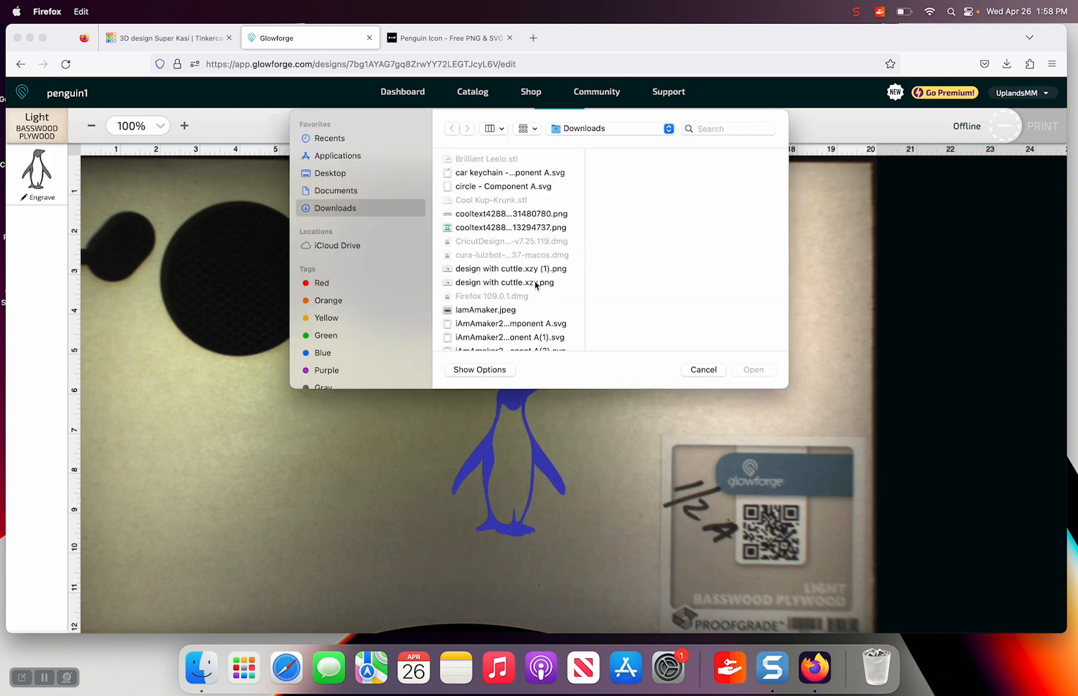
{"action": "scroll", "coordinate": [499, 277], "scroll_direction": "down", "scroll_amount": 15}
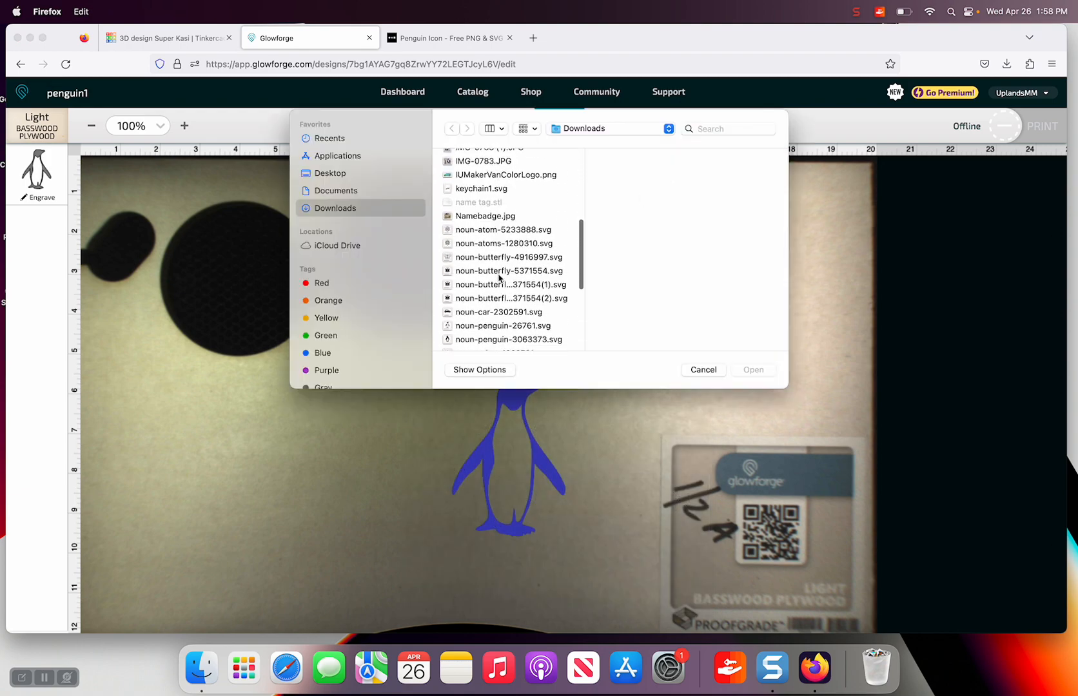
{"action": "scroll", "coordinate": [500, 278], "scroll_direction": "down", "scroll_amount": 6}
{"action": "left_click", "coordinate": [474, 254]}
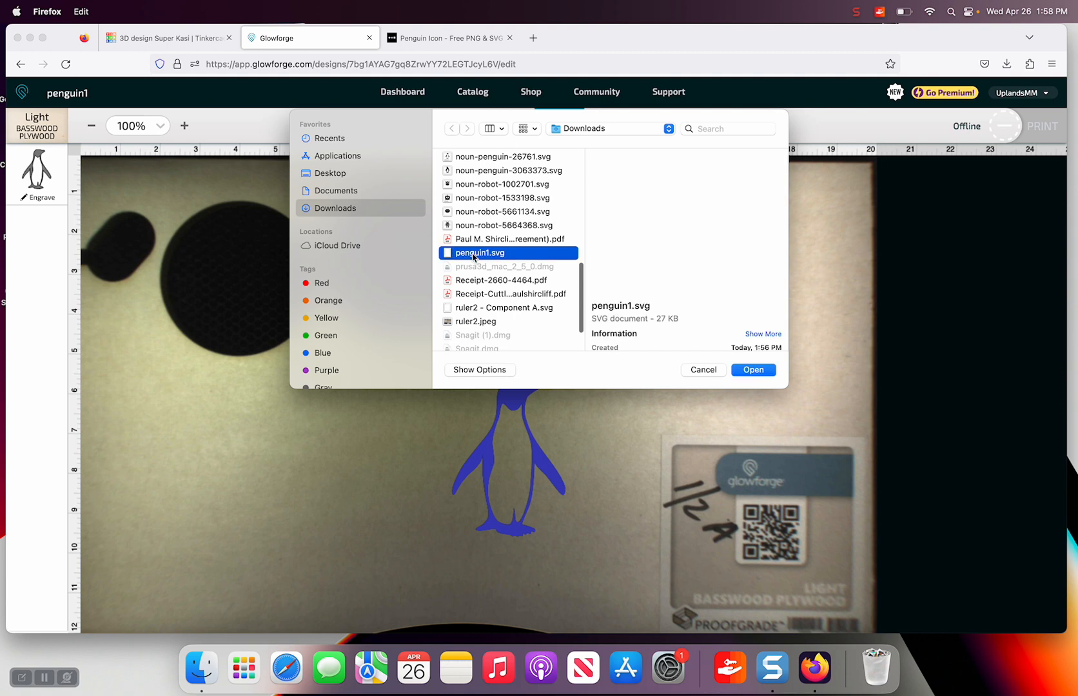
{"action": "left_click", "coordinate": [751, 370]}
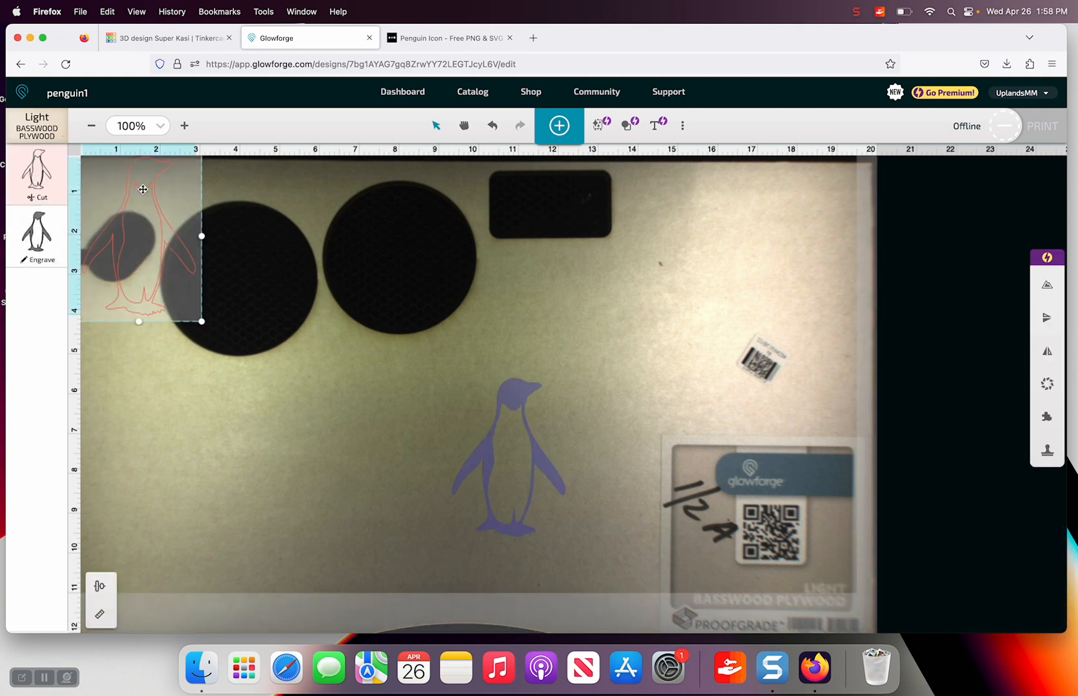
{"action": "left_click_drag", "start_coordinate": [148, 188], "coordinate": [519, 410]}
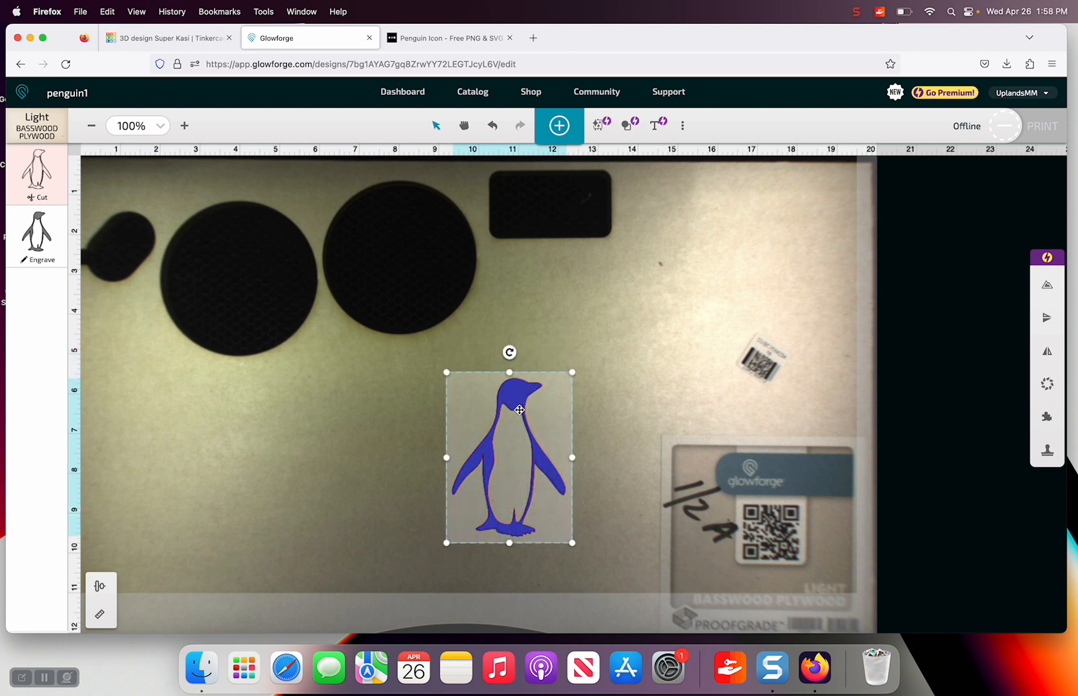
{"action": "left_click", "coordinate": [385, 408]}
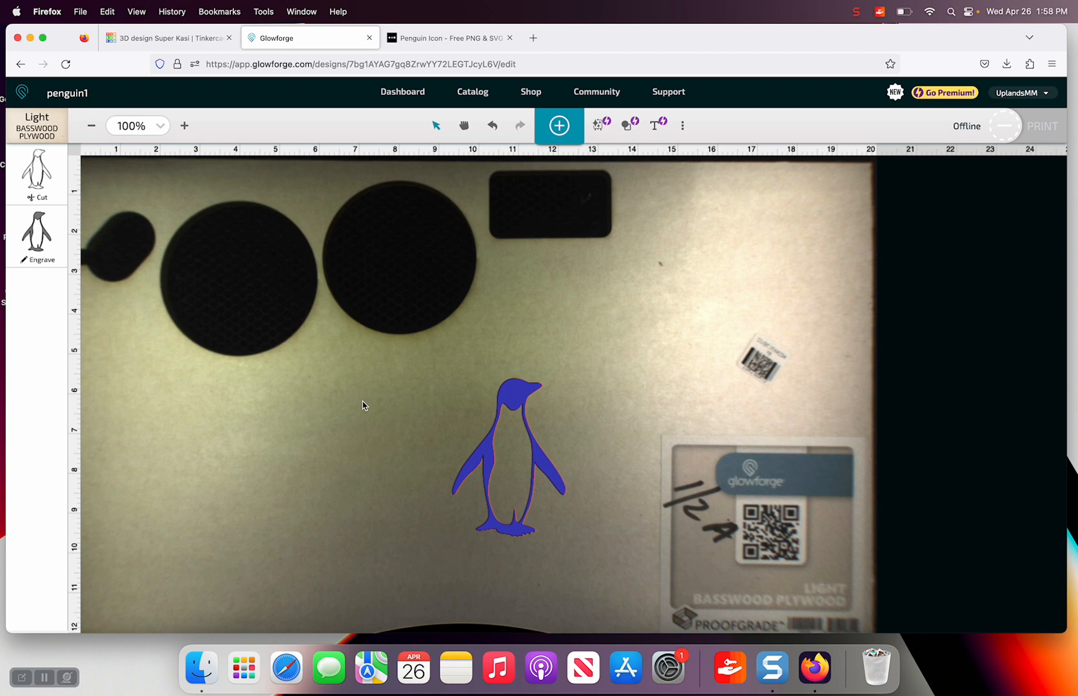
Open the detailed SD Graphic settings for the engraved penguin and close them.
{"action": "left_click", "coordinate": [43, 237]}
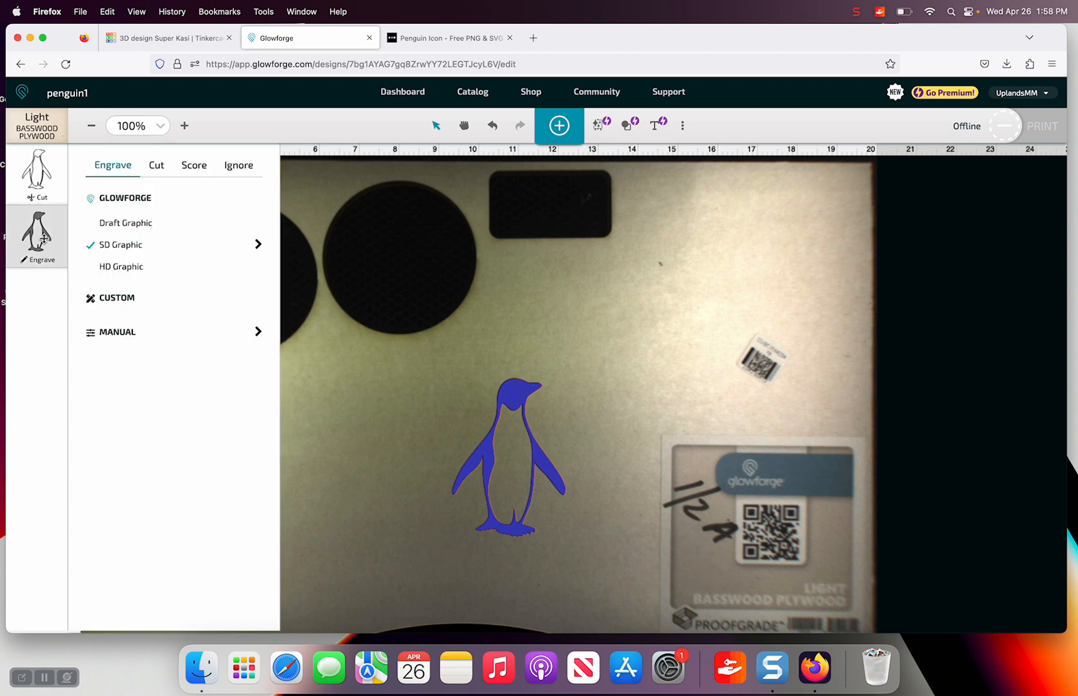
{"action": "left_click", "coordinate": [258, 245]}
{"action": "left_click", "coordinate": [303, 205]}
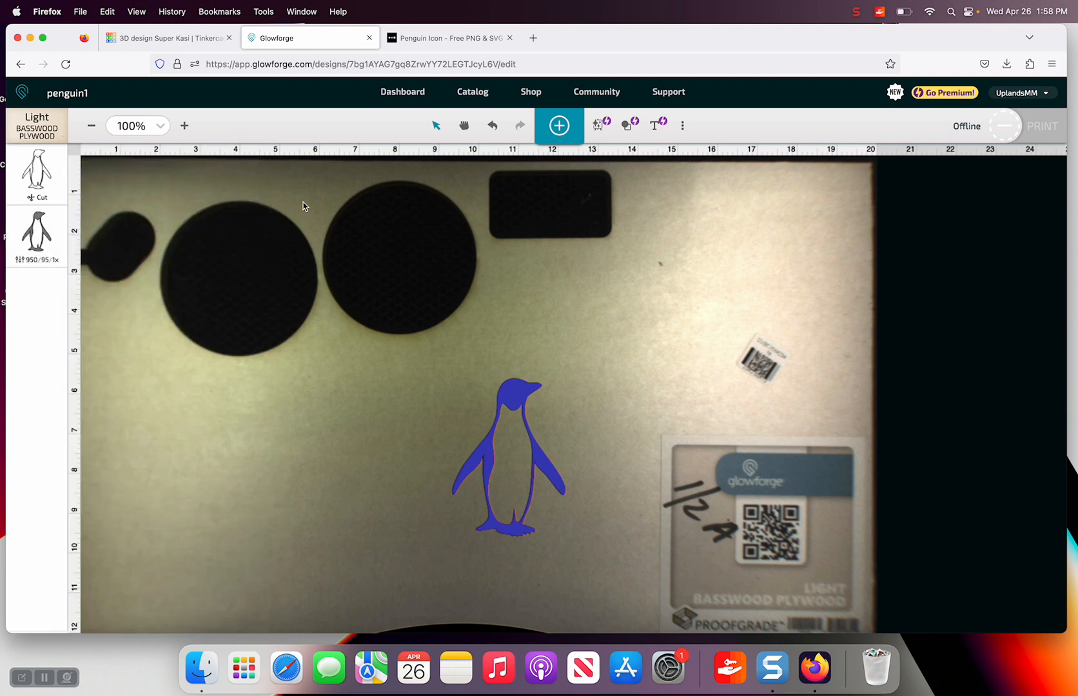
Switch to Tinkercad, place a solid cylinder near the penguin's head, and set its length and width to 6 mm.
{"action": "left_click", "coordinate": [174, 40]}
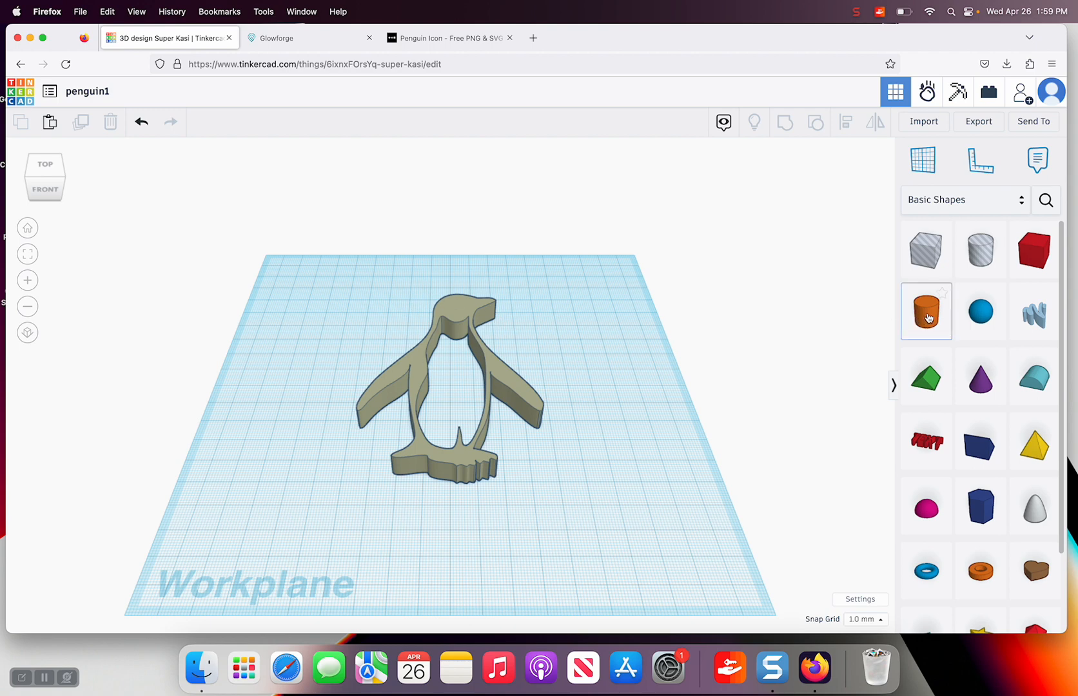
{"action": "left_click_drag", "start_coordinate": [926, 311], "coordinate": [362, 326]}
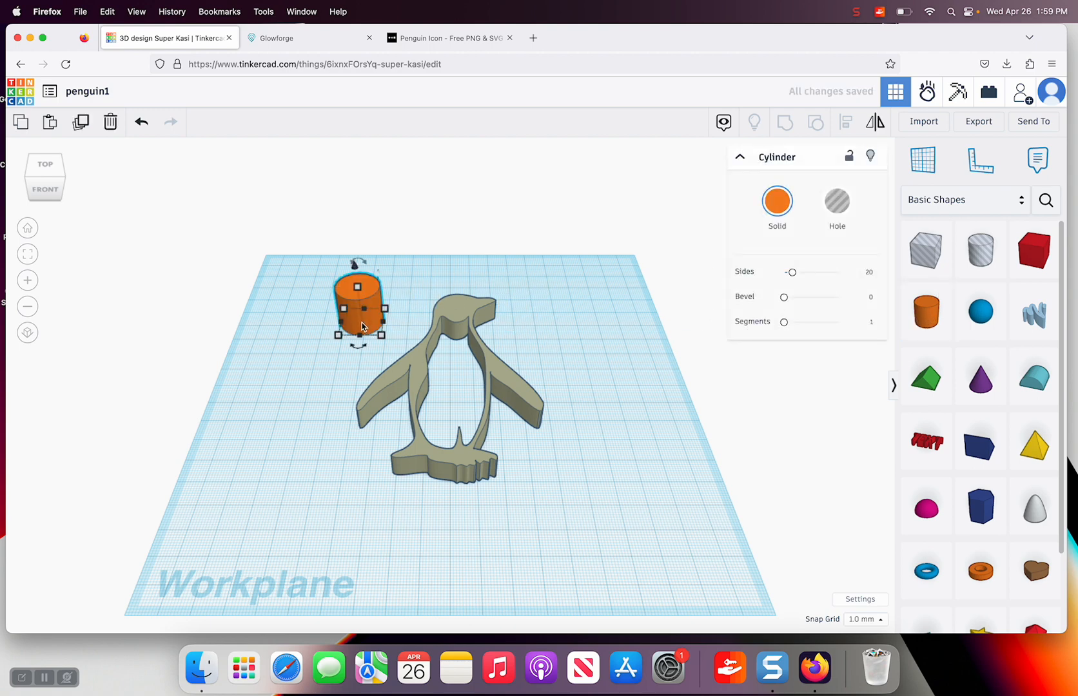
{"action": "left_click", "coordinate": [279, 322]}
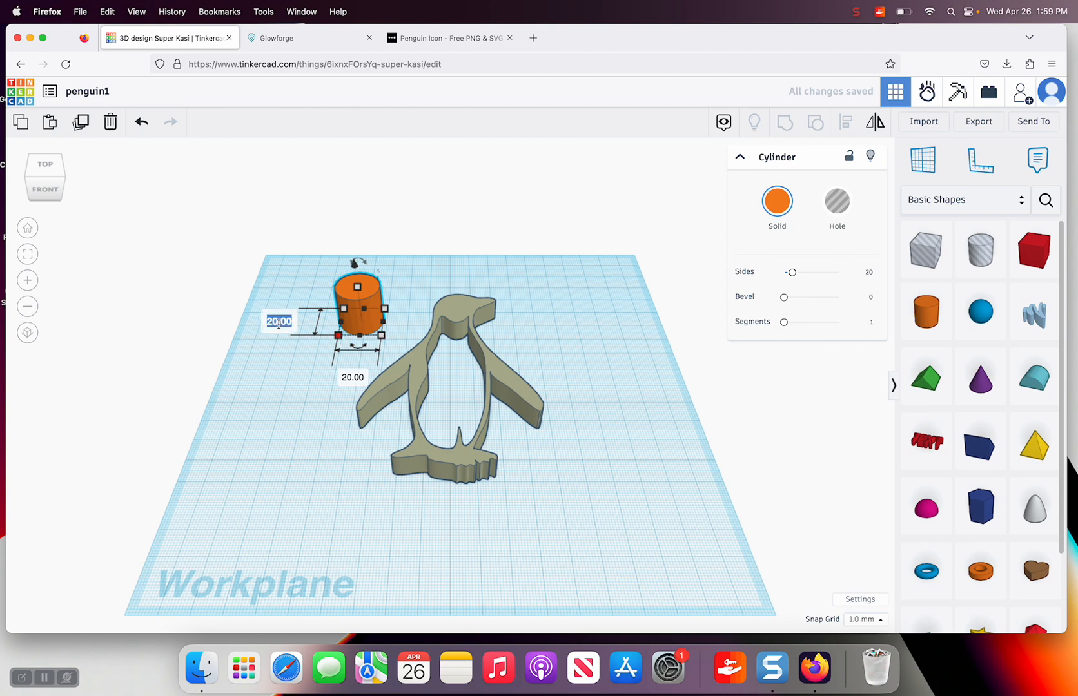
{"action": "type", "text": "6"}
{"action": "key", "text": "Return"}
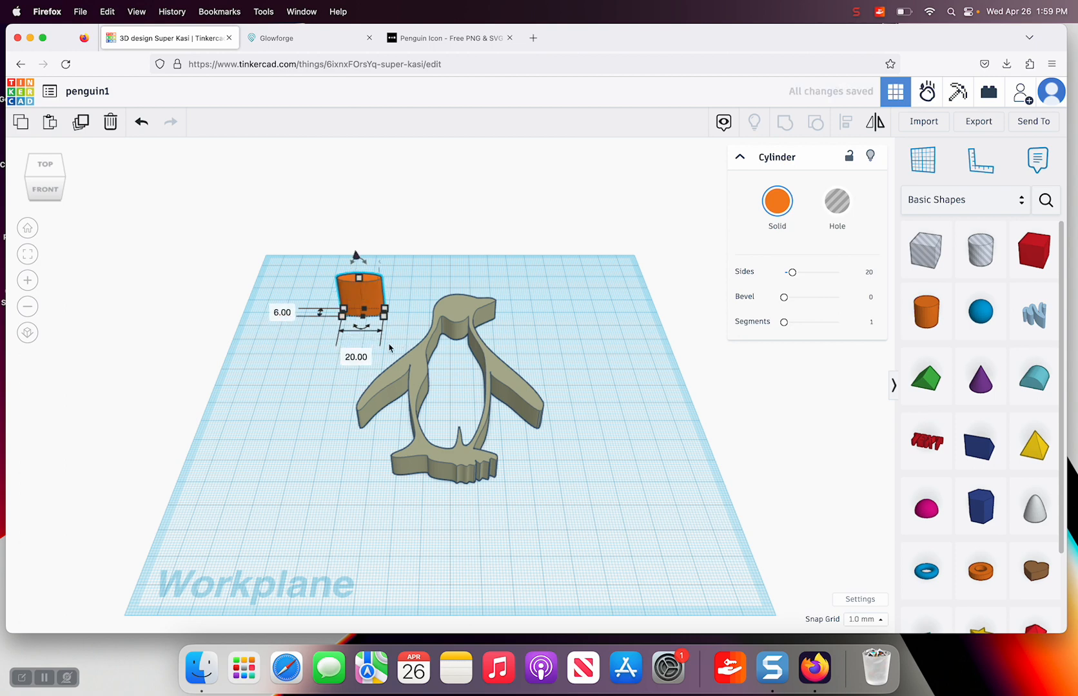
{"action": "left_click", "coordinate": [356, 357]}
{"action": "type", "text": "6"}
{"action": "key", "text": "Return"}
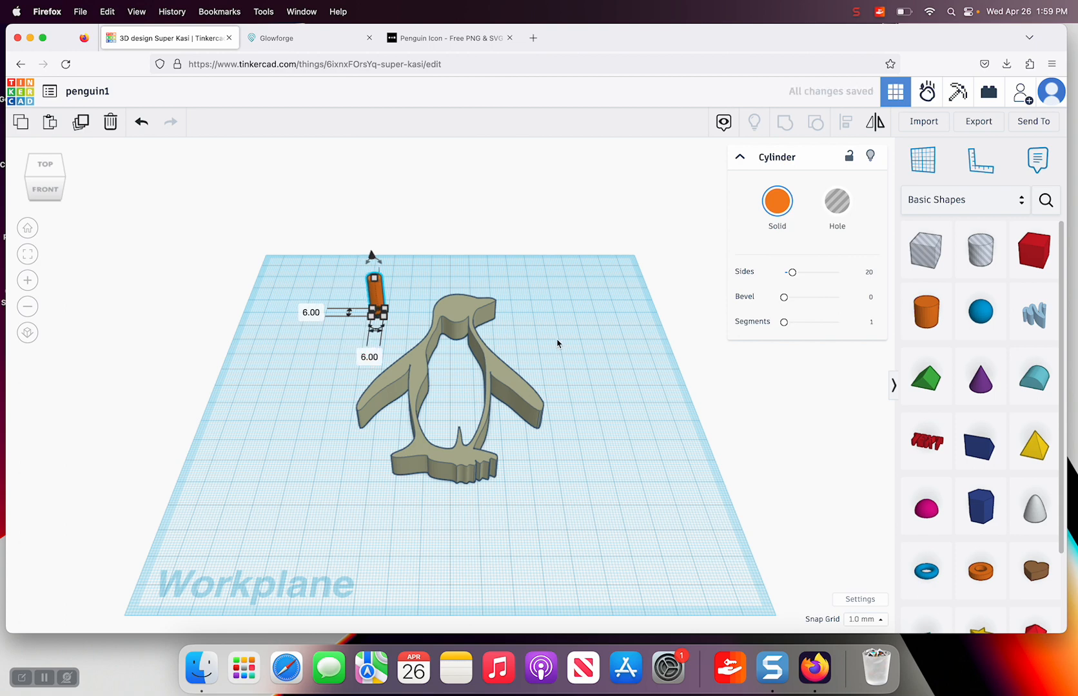
{"action": "left_click", "coordinate": [584, 332]}
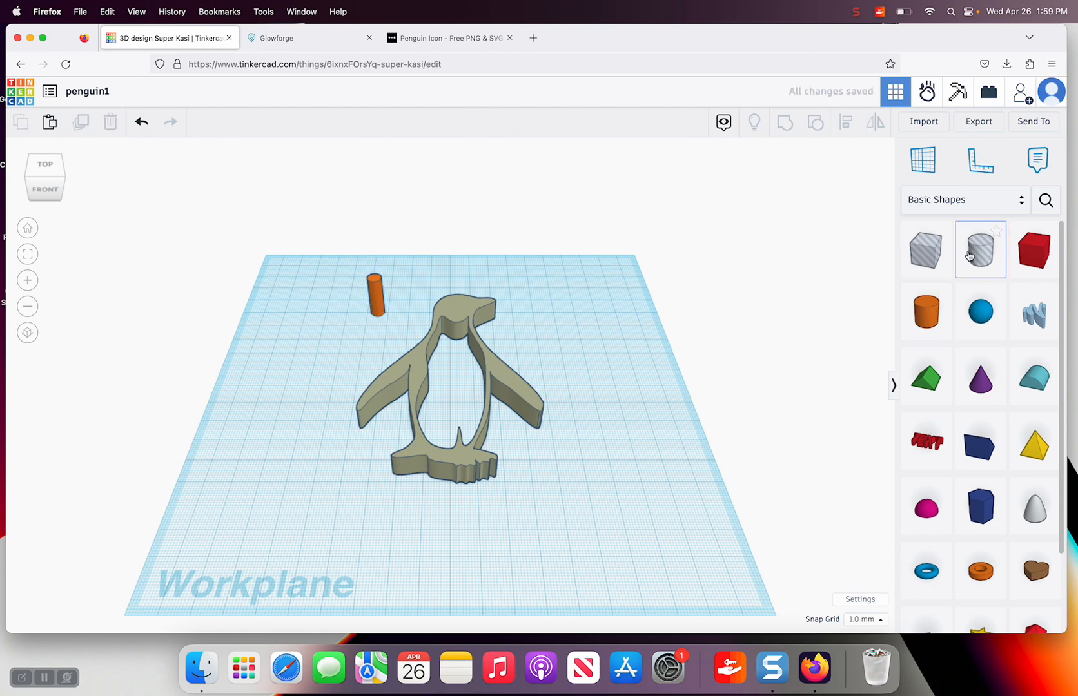
Place a hole cylinder on the workplane beside the penguin and a ruler near the workplane's back corner.
{"action": "left_click_drag", "start_coordinate": [977, 252], "coordinate": [289, 351]}
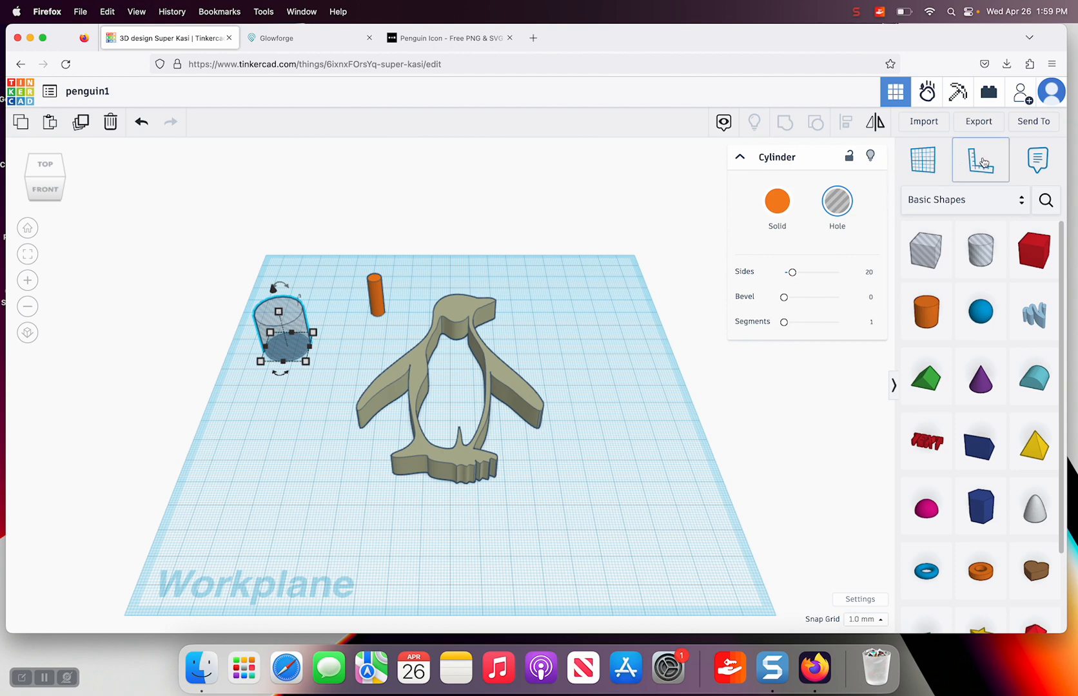
{"action": "left_click", "coordinate": [980, 160]}
{"action": "left_click", "coordinate": [272, 267]}
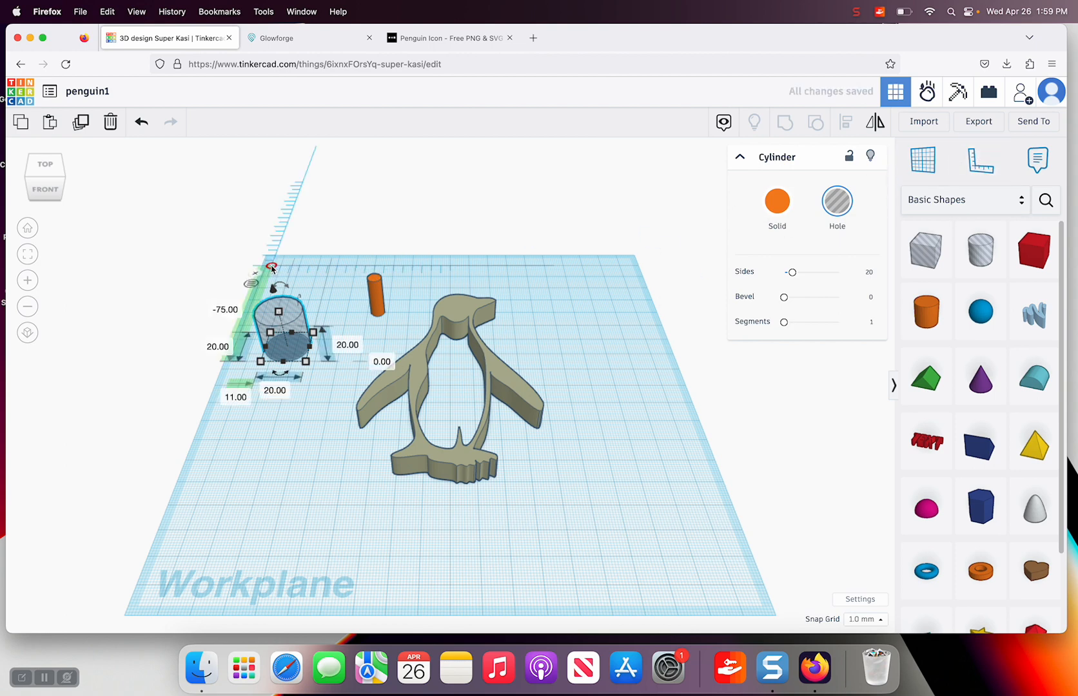
Set the hole cylinder's width and length to 3 mm.
{"action": "left_click", "coordinate": [264, 391]}
{"action": "type", "text": "3"}
{"action": "key", "text": "Return"}
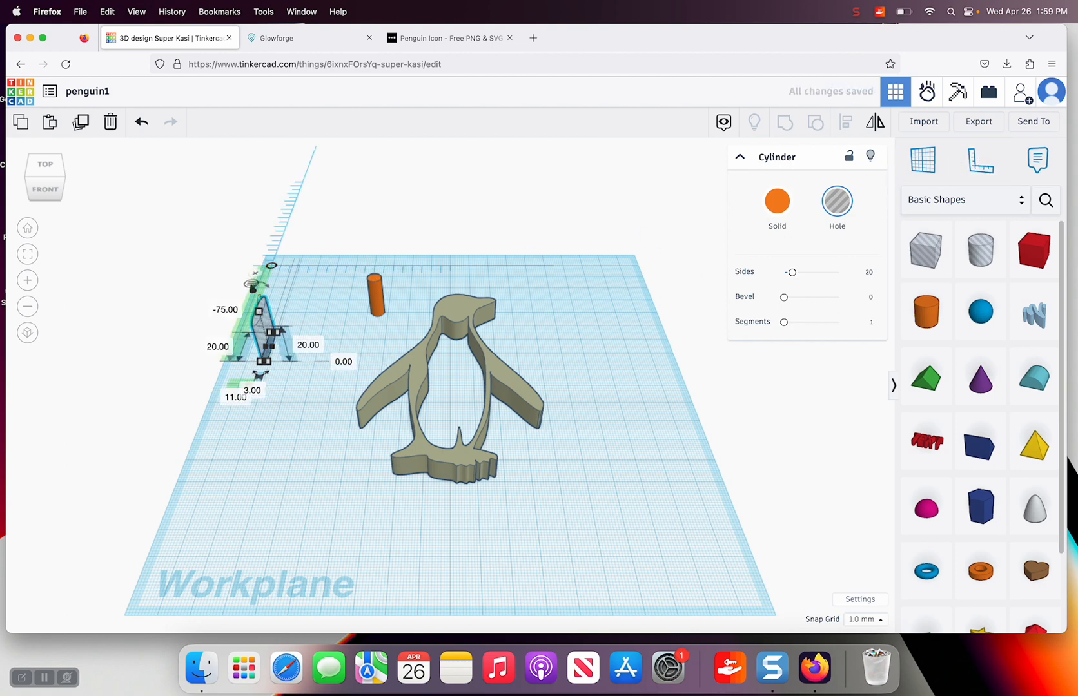
{"action": "left_click", "coordinate": [218, 347]}
{"action": "type", "text": "3"}
{"action": "key", "text": "Return"}
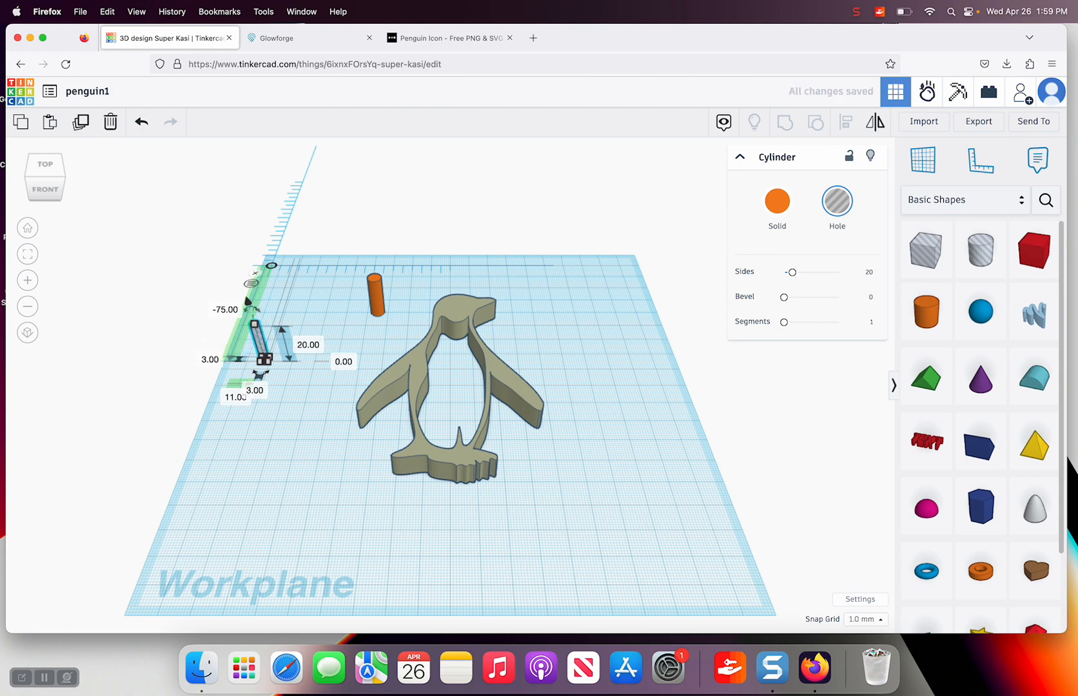
Position the hole cylinder inside the orange solid cylinder and group the two into a ring.
{"action": "left_click_drag", "start_coordinate": [258, 338], "coordinate": [389, 299]}
{"action": "left_click", "coordinate": [348, 275]}
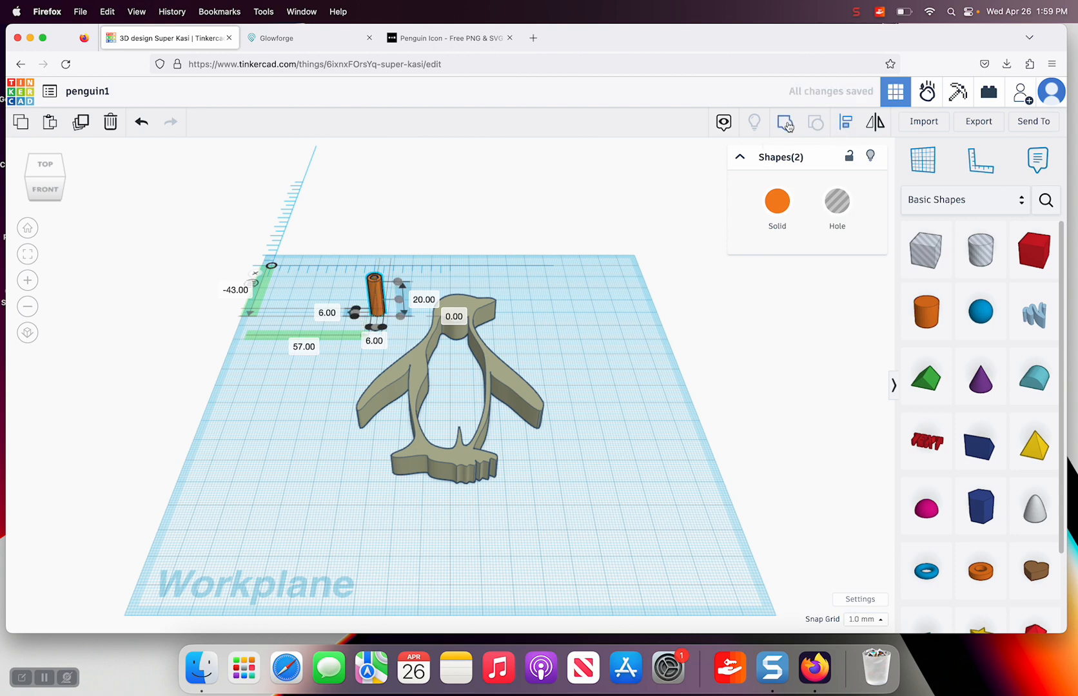
{"action": "left_click", "coordinate": [786, 124]}
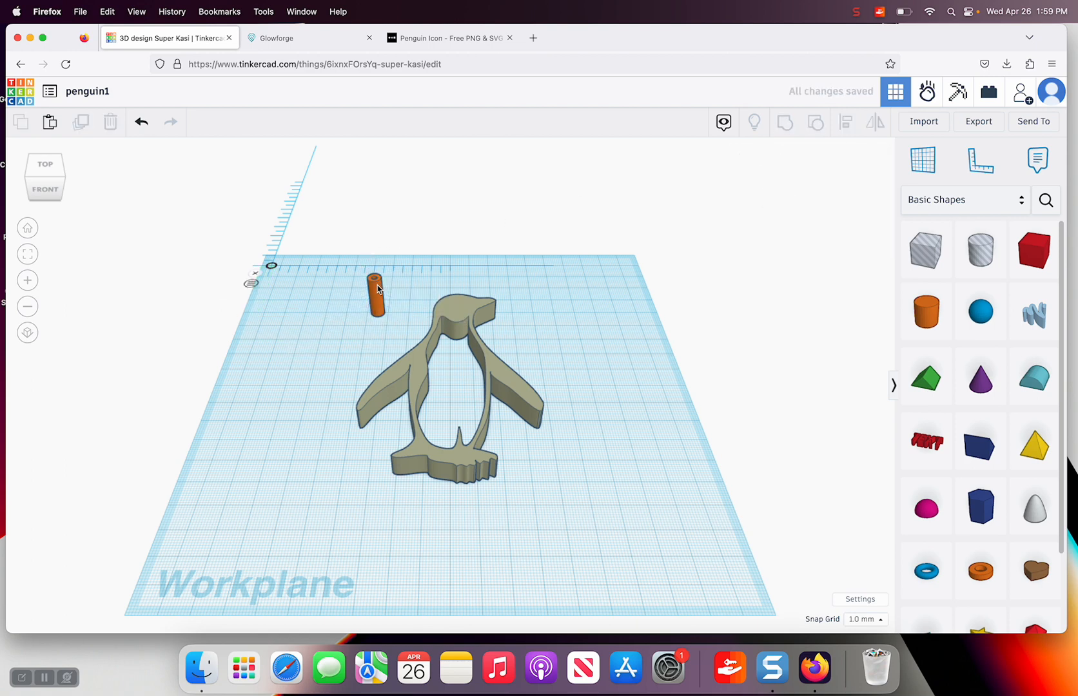
Move the orange ring to overlap the back of the penguin's head, at 83 mm and -51 mm from the ruler origin.
{"action": "left_click_drag", "start_coordinate": [381, 290], "coordinate": [435, 300]}
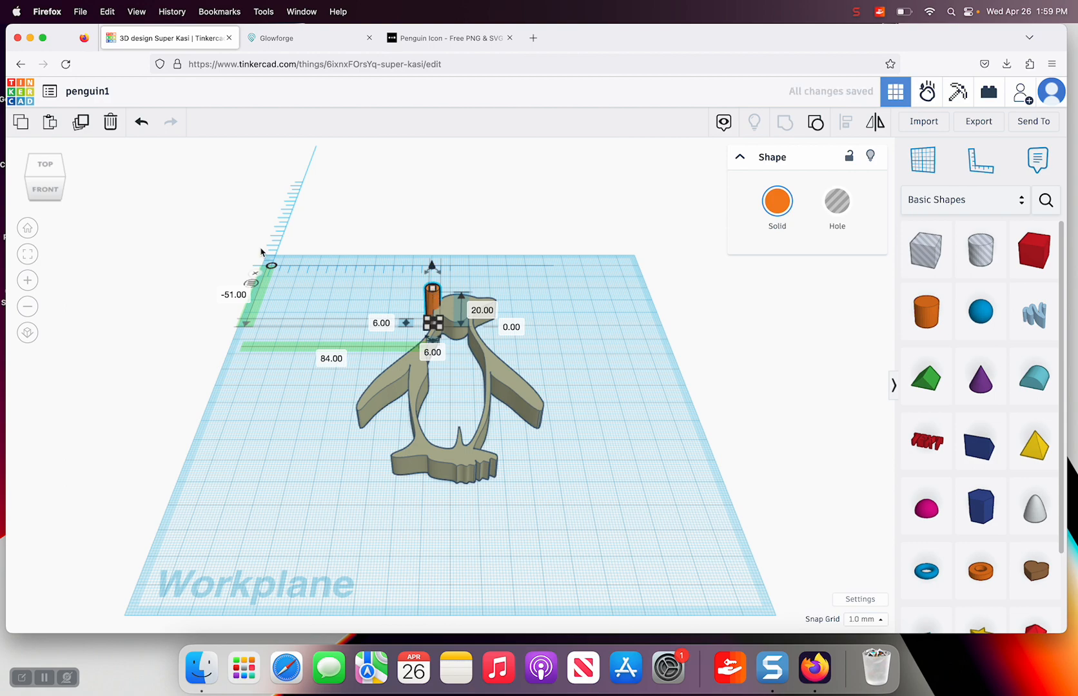
{"action": "left_click", "coordinate": [45, 169]}
{"action": "left_click", "coordinate": [303, 200]}
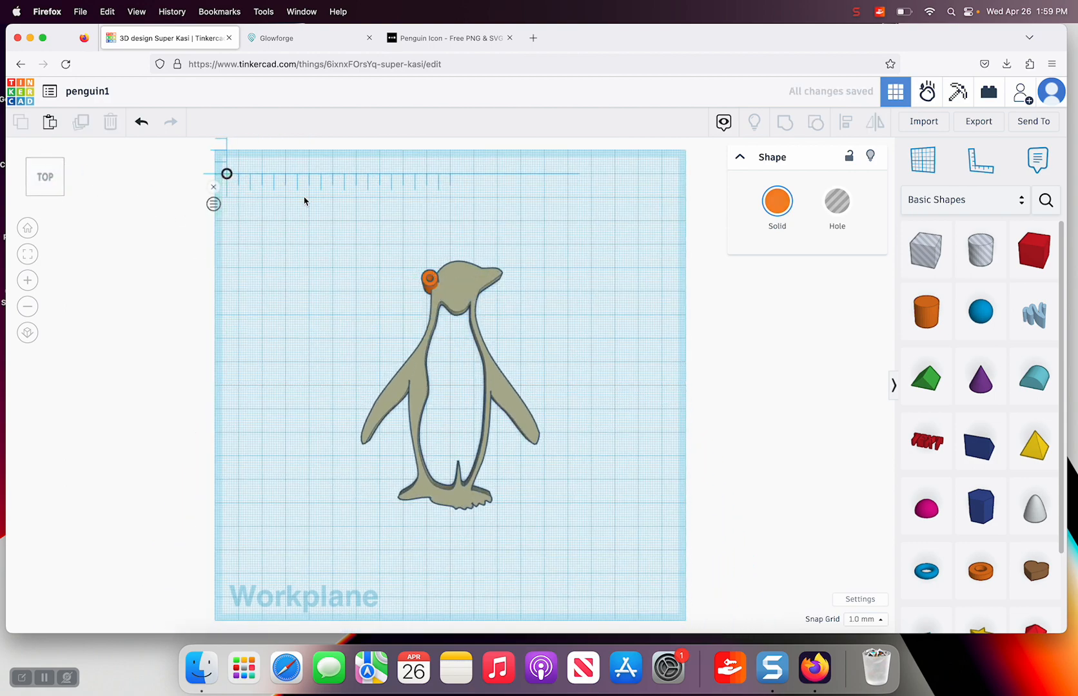
{"action": "left_click", "coordinate": [430, 282]}
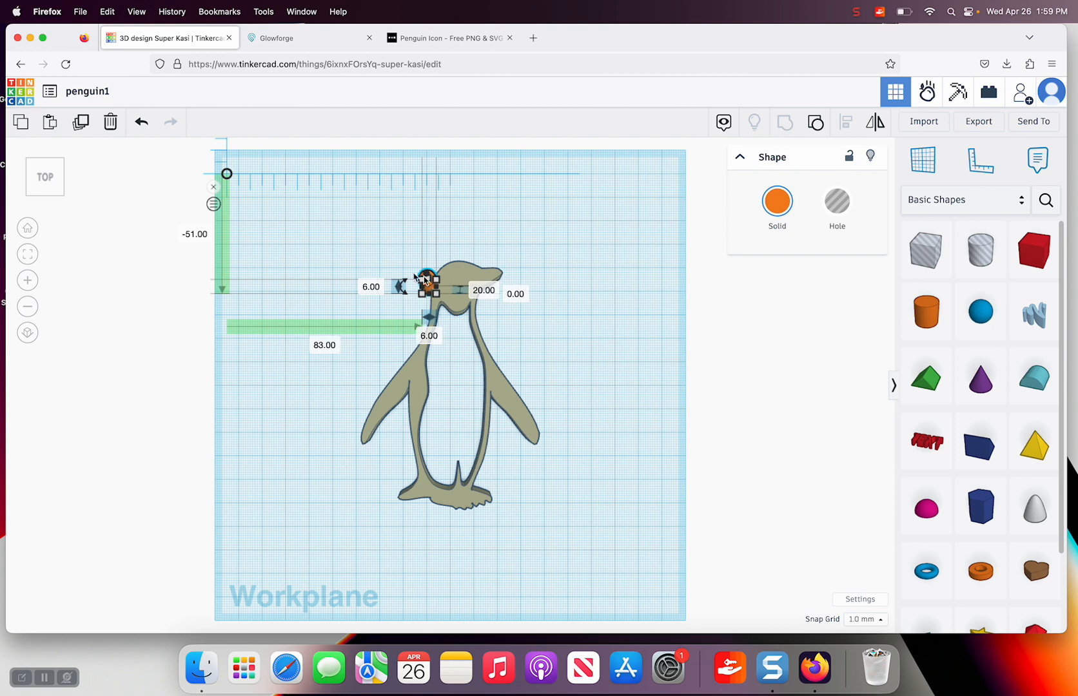
Select the ring together with the penguin and group them into one shape.
{"action": "left_click", "coordinate": [372, 254]}
{"action": "left_click_drag", "start_coordinate": [373, 251], "coordinate": [528, 339]}
{"action": "left_click", "coordinate": [783, 125]}
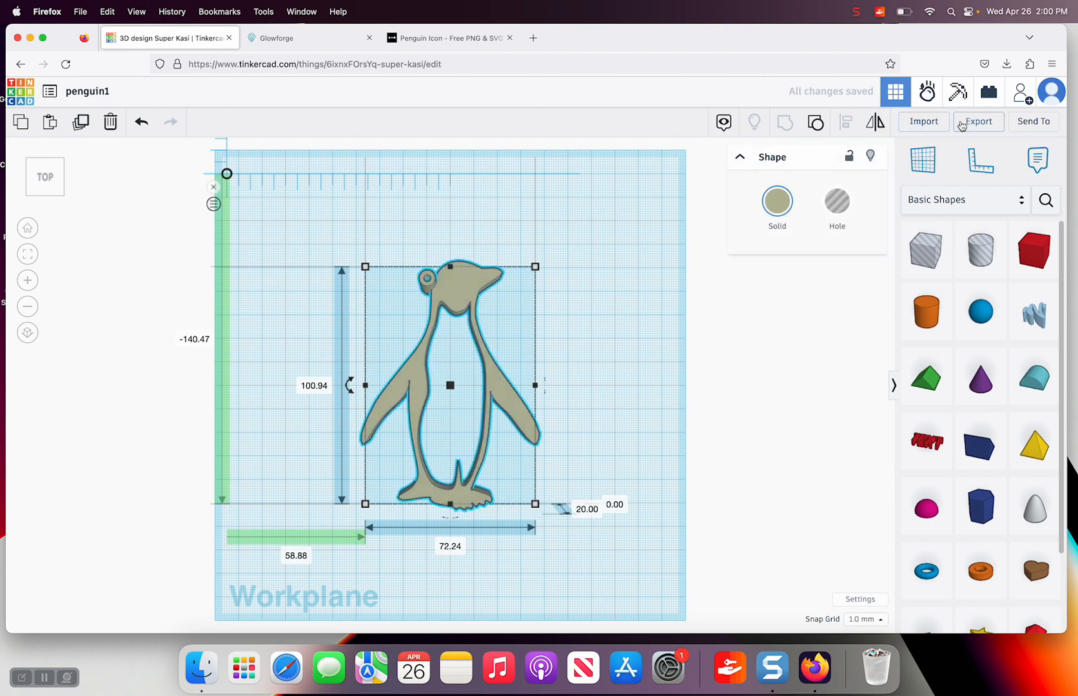
Export the selected penguin with its hanging ring as an SVG file.
{"action": "left_click", "coordinate": [973, 124]}
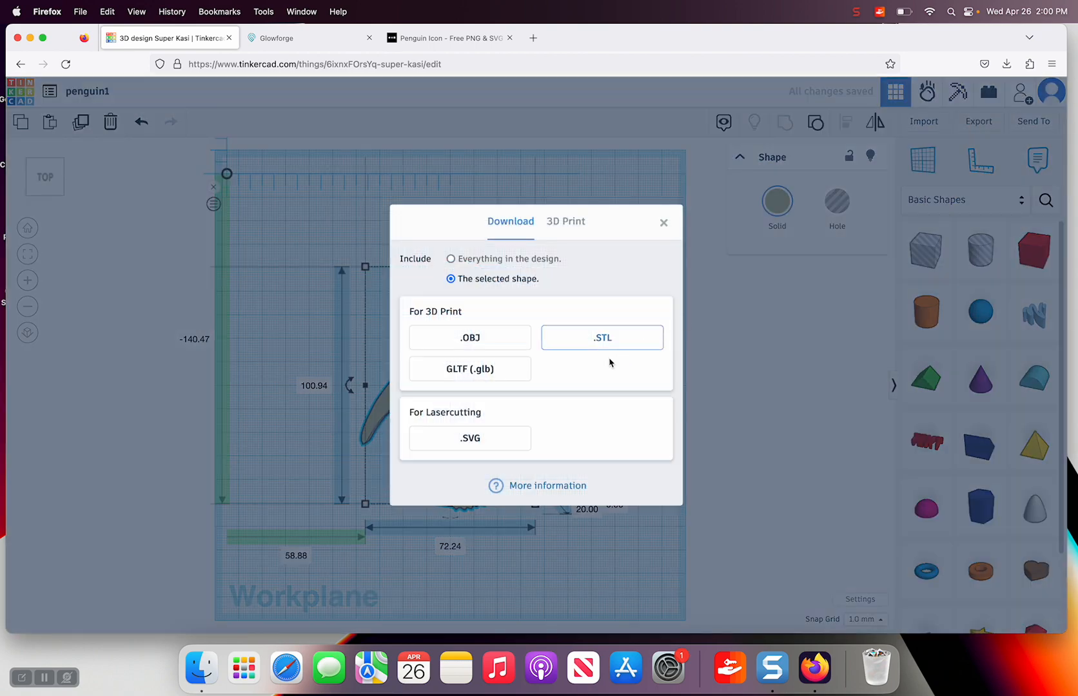
{"action": "left_click", "coordinate": [470, 439]}
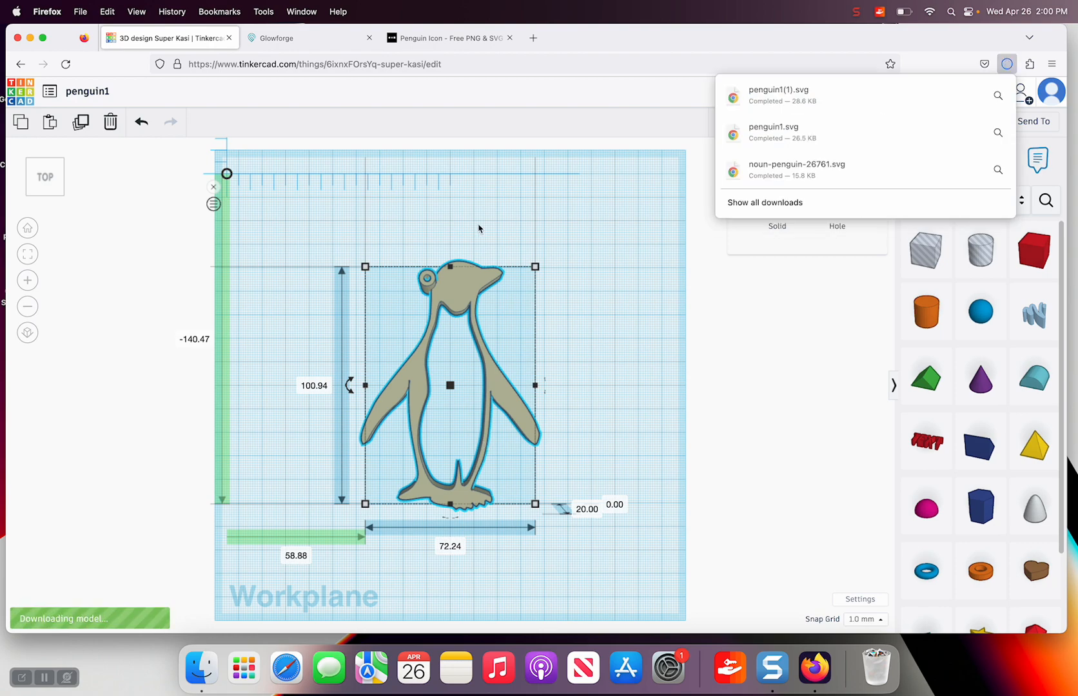
Switch to Glowforge, upload penguin1(1).svg from Downloads and place the artwork beside the existing blue penguin.
{"action": "left_click", "coordinate": [310, 38]}
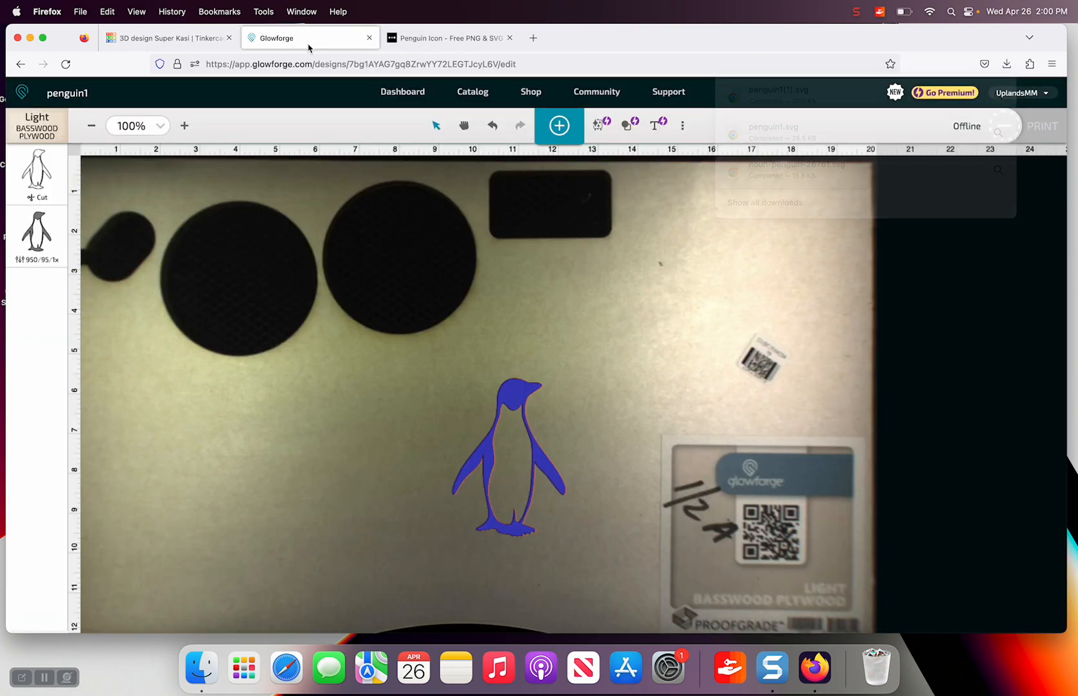
{"action": "left_click", "coordinate": [559, 126]}
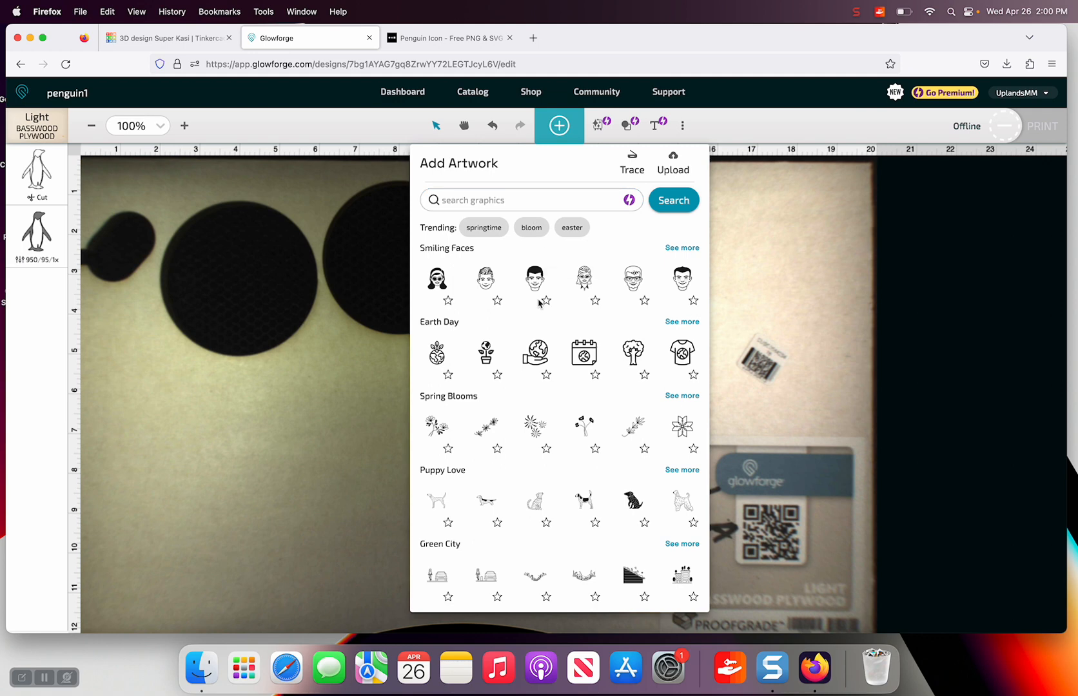
{"action": "left_click", "coordinate": [671, 166]}
{"action": "scroll", "coordinate": [495, 315], "scroll_direction": "down", "scroll_amount": 10}
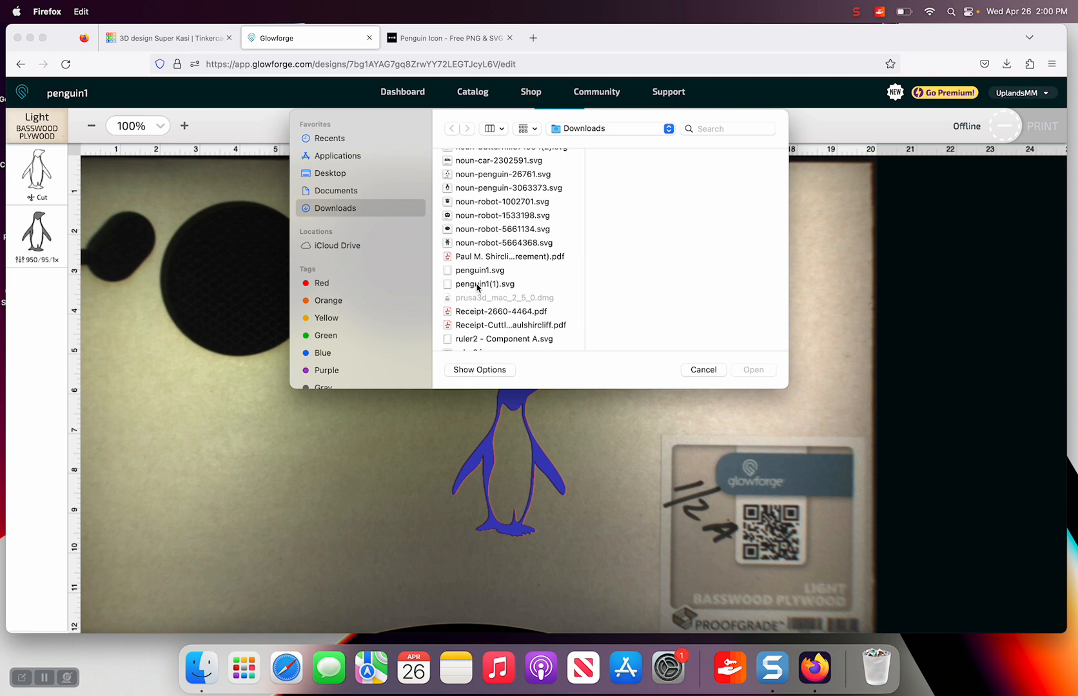
{"action": "left_click", "coordinate": [478, 285]}
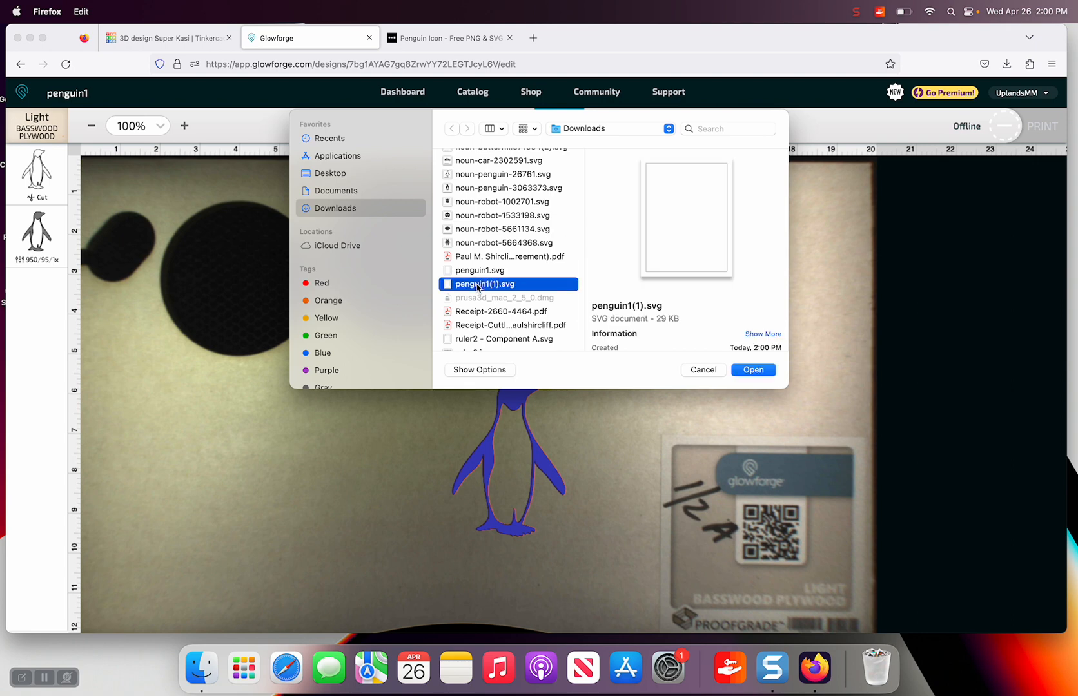
{"action": "left_click", "coordinate": [748, 370]}
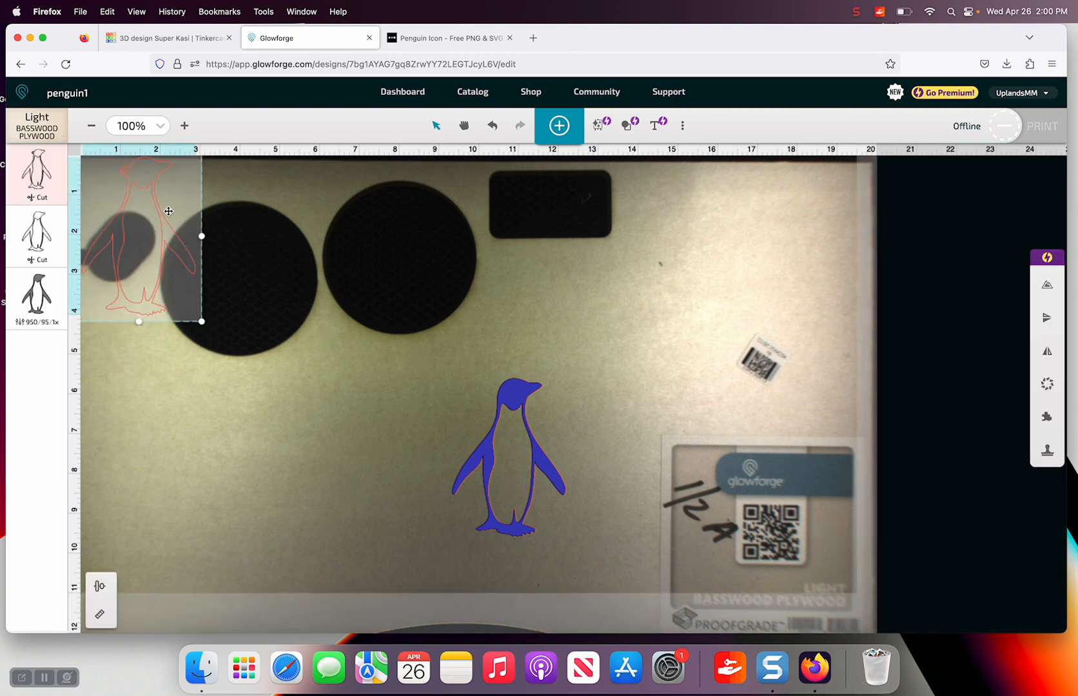
{"action": "left_click_drag", "start_coordinate": [168, 212], "coordinate": [385, 428]}
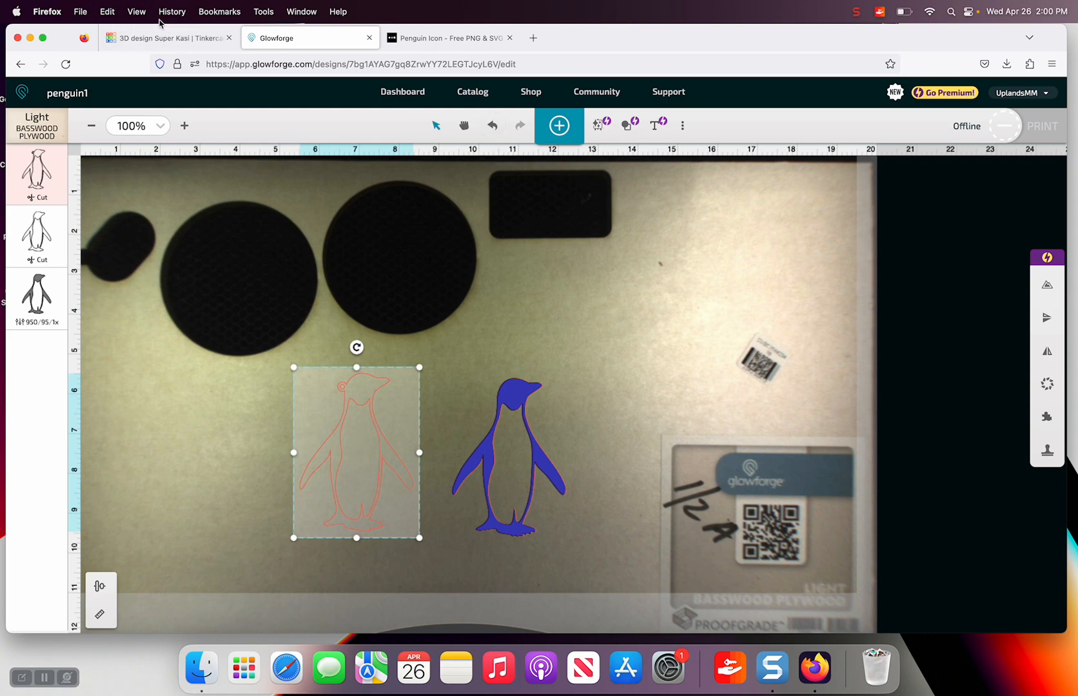
Switch back to Tinkercad and delete the grouped penguin and ring from the workplane.
{"action": "left_click", "coordinate": [155, 38]}
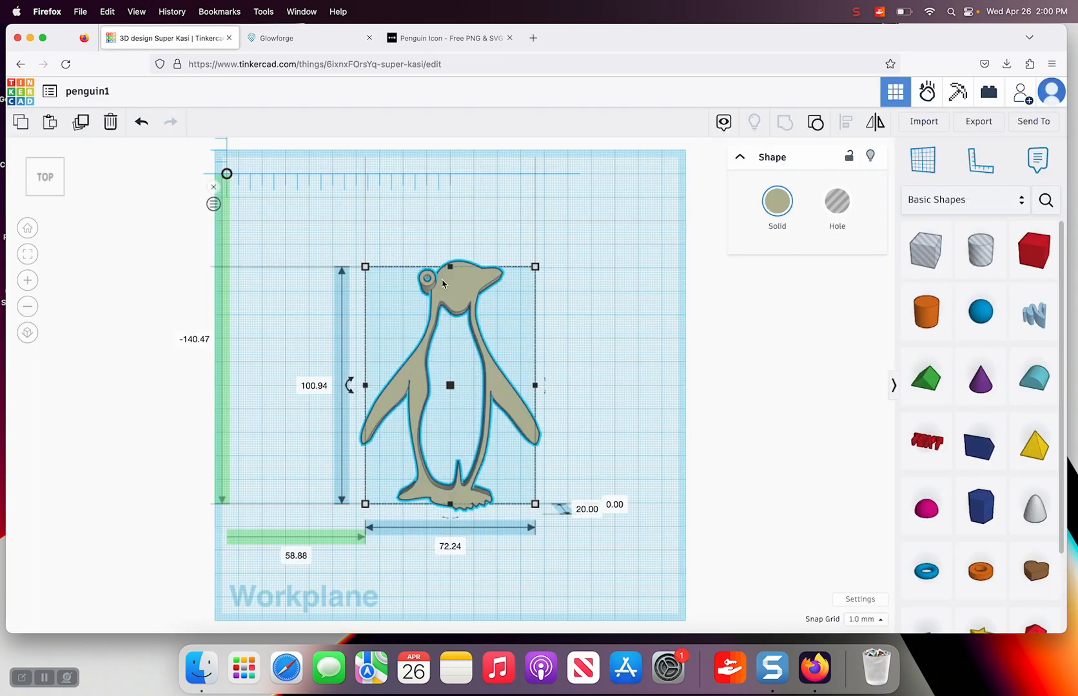
{"action": "left_click", "coordinate": [580, 249]}
{"action": "left_click", "coordinate": [467, 287]}
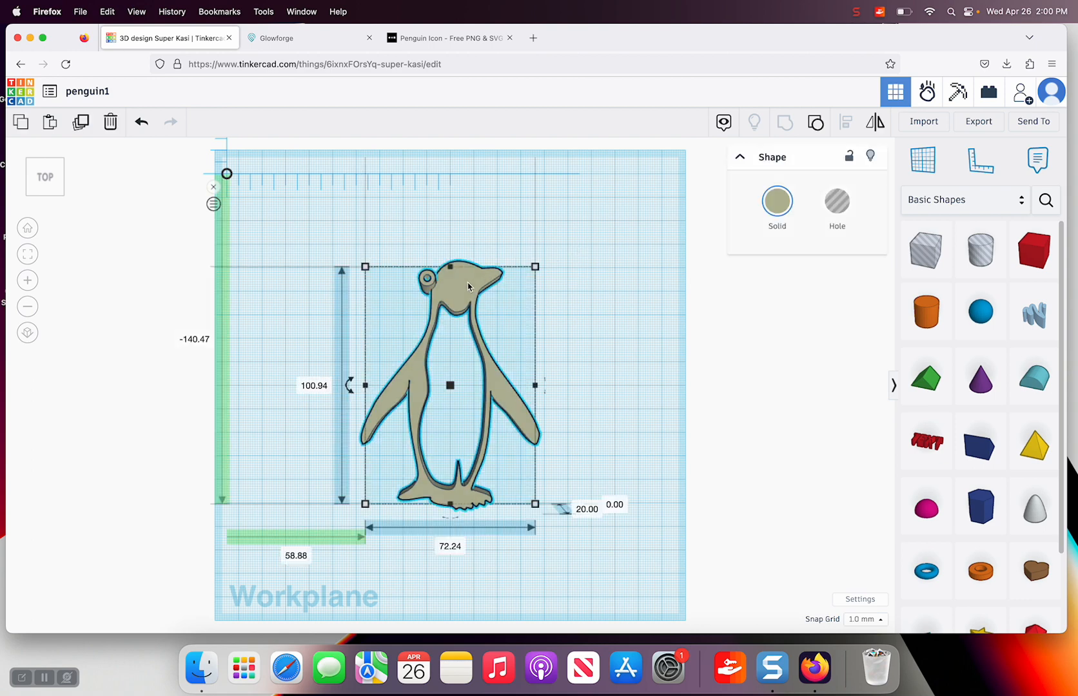
{"action": "left_click_drag", "start_coordinate": [468, 287], "coordinate": [391, 271]}
{"action": "left_click_drag", "start_coordinate": [305, 238], "coordinate": [292, 238]}
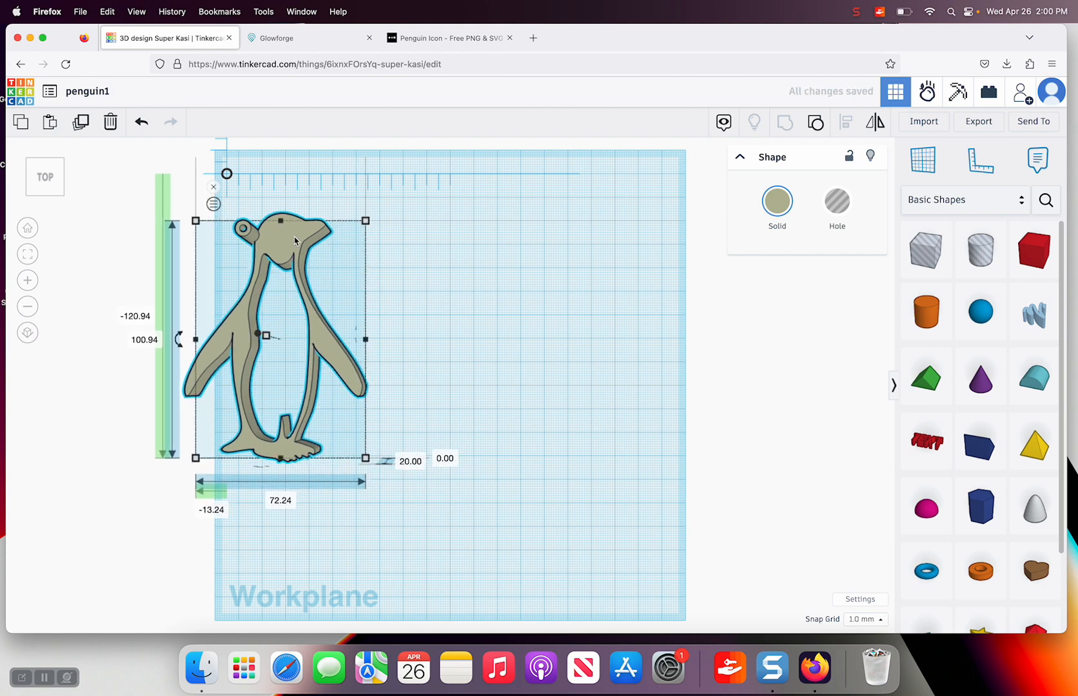
{"action": "key", "text": "Delete"}
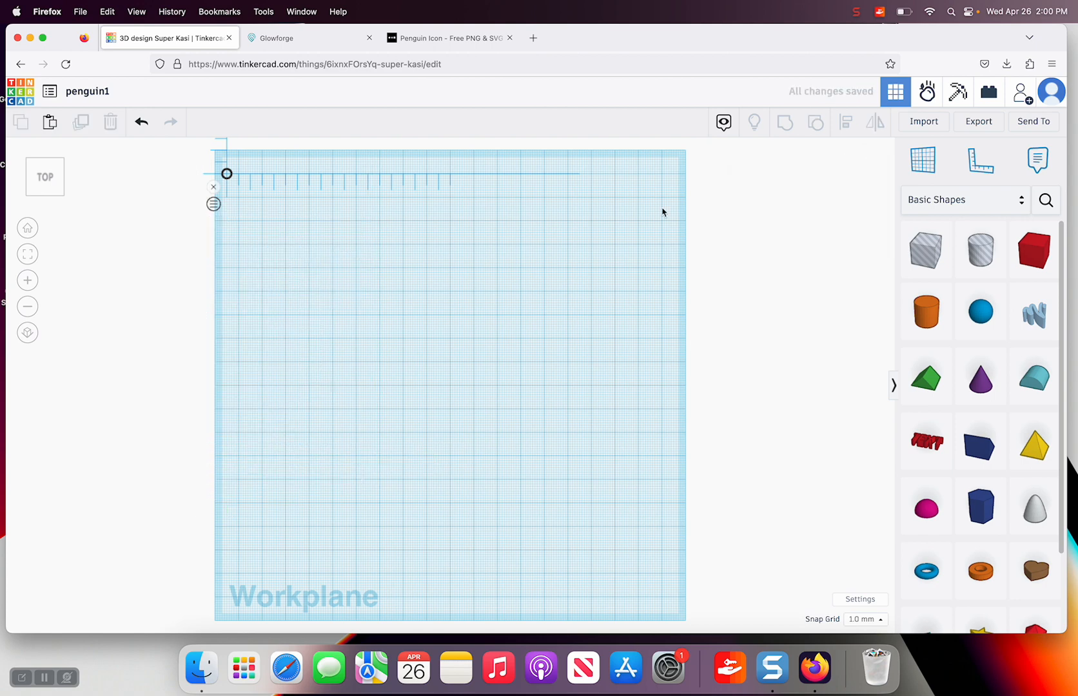
Import penguin1.svg from Downloads onto the workplane, centered on Art.
{"action": "left_click", "coordinate": [928, 124]}
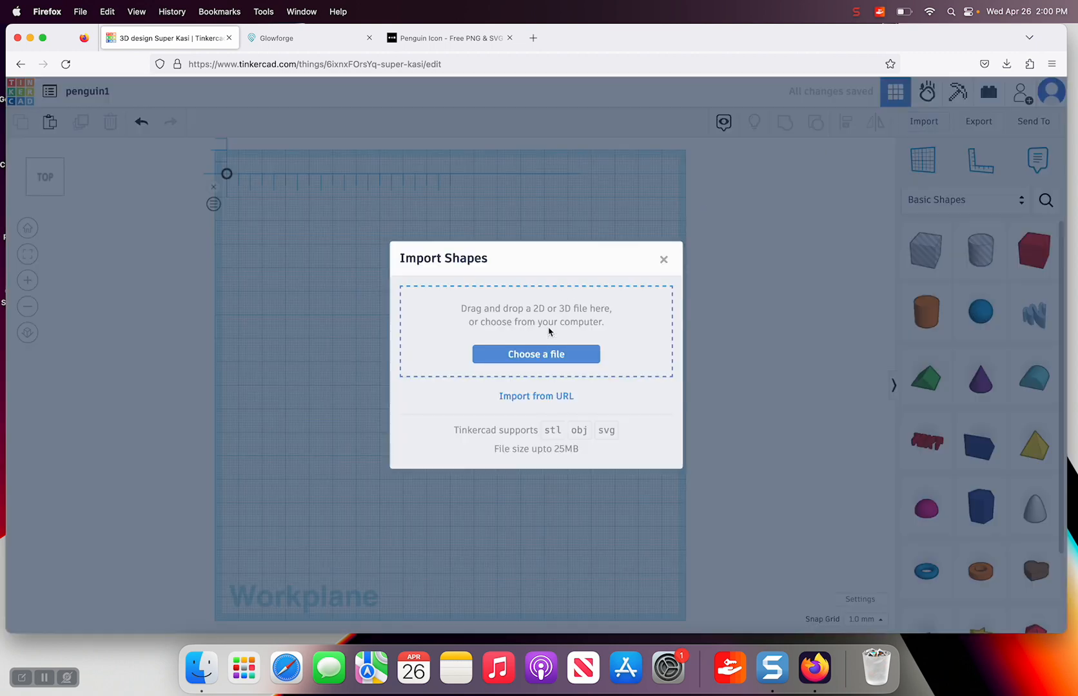
{"action": "left_click", "coordinate": [528, 355]}
{"action": "scroll", "coordinate": [506, 332], "scroll_direction": "down", "scroll_amount": 10}
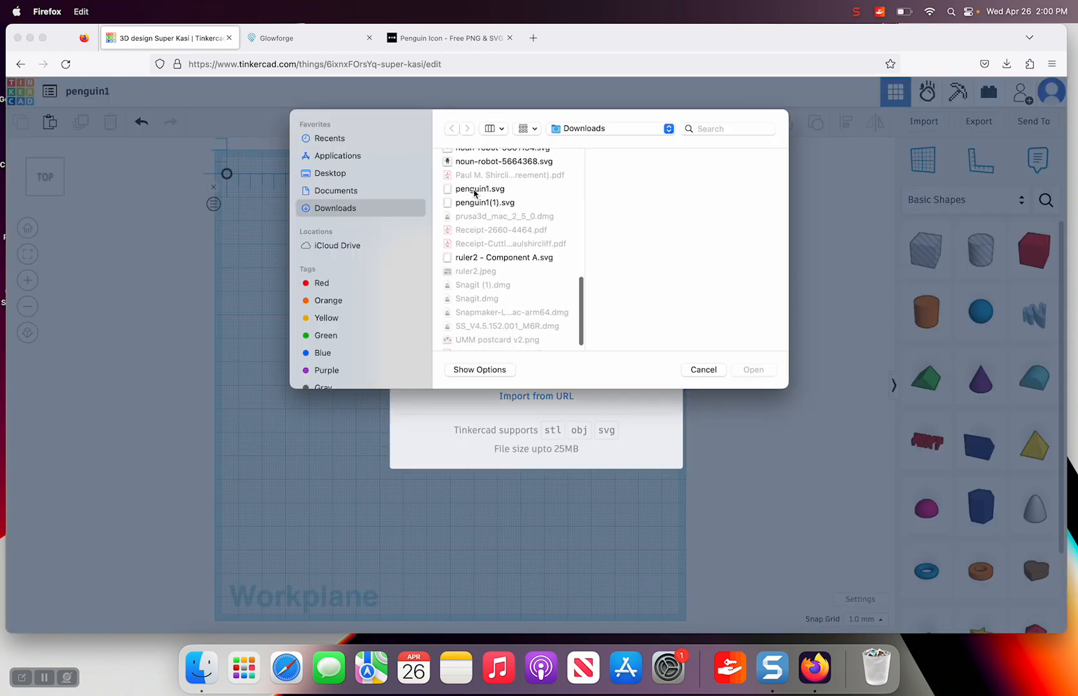
{"action": "left_click", "coordinate": [474, 189]}
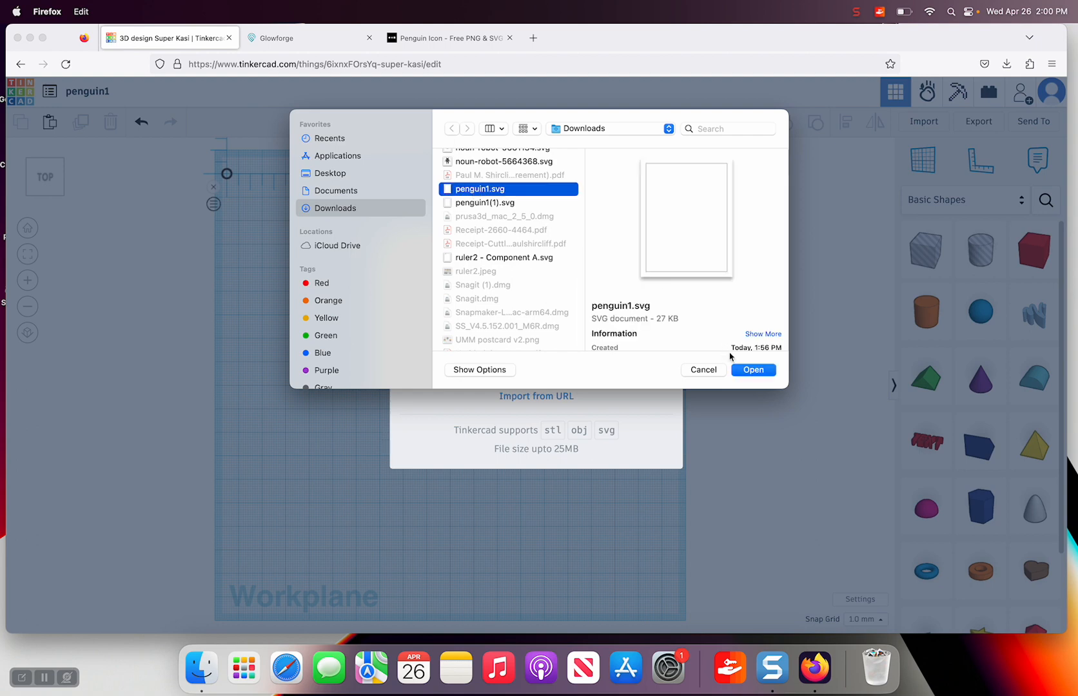
{"action": "left_click", "coordinate": [748, 371]}
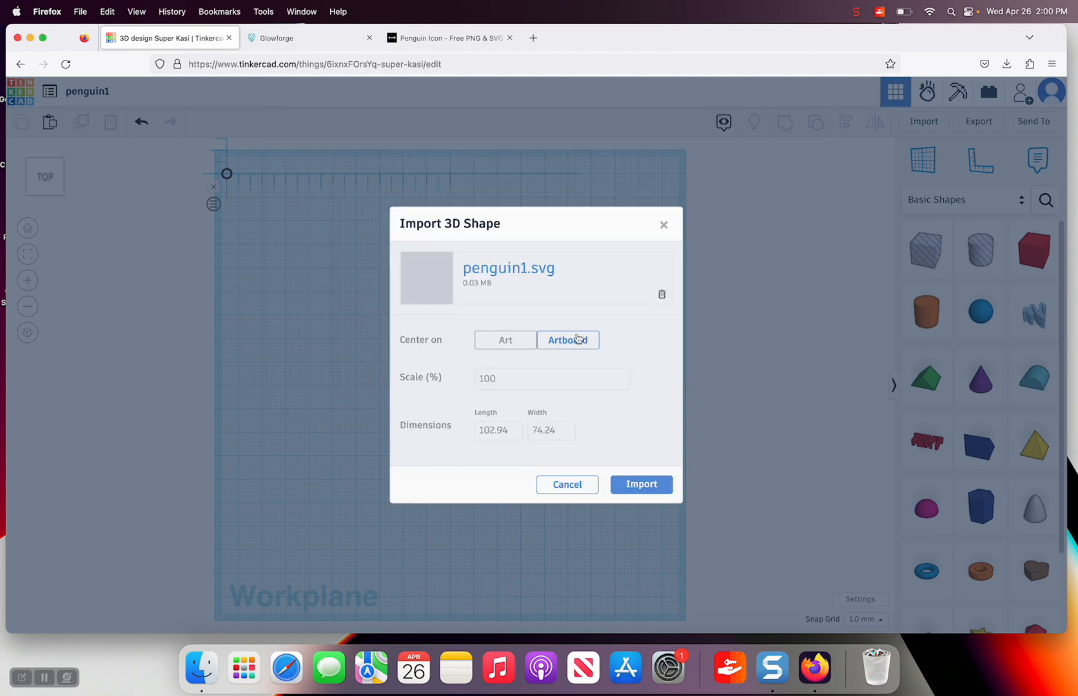
{"action": "left_click", "coordinate": [503, 340]}
{"action": "left_click", "coordinate": [642, 484]}
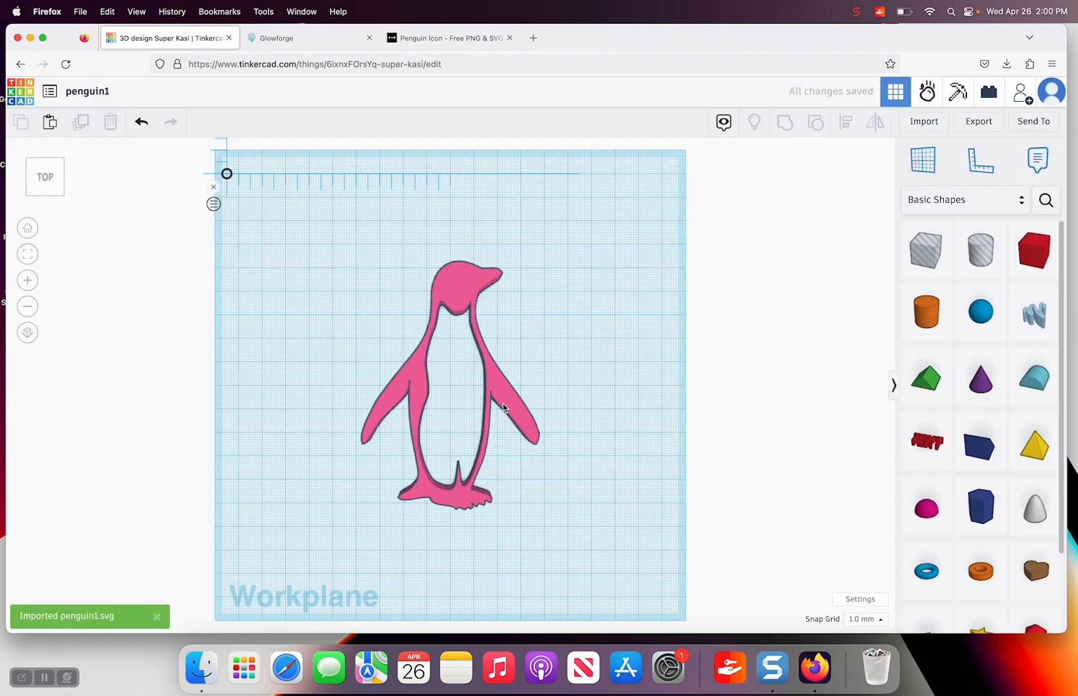
Set the imported penguin's fill mode to Silhouette.
{"action": "left_click", "coordinate": [503, 407]}
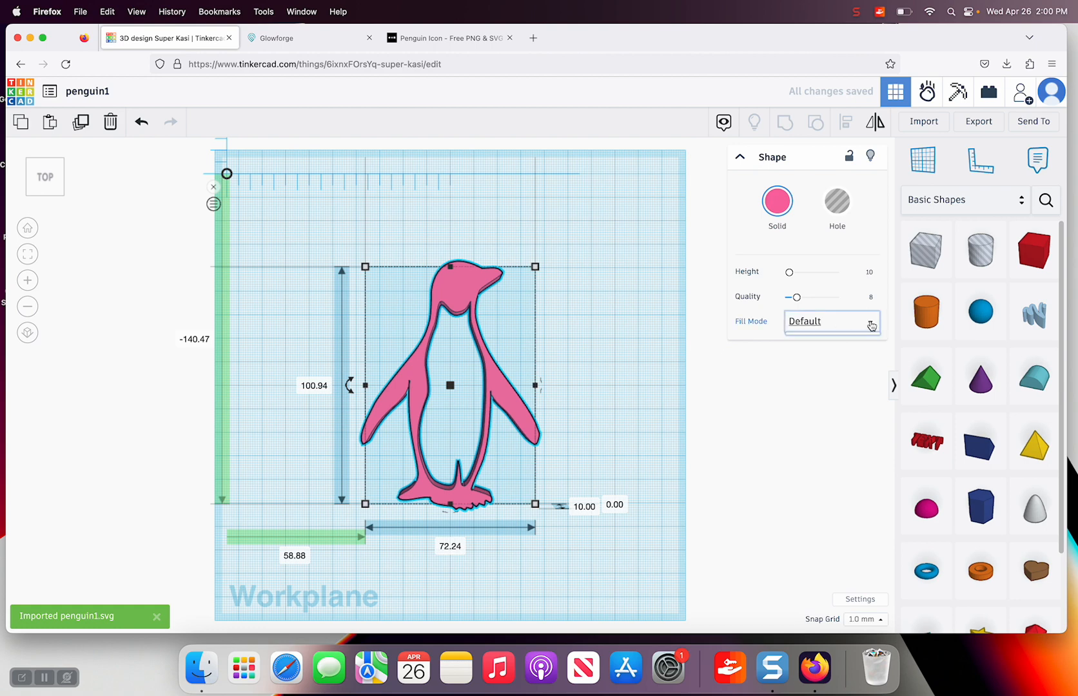
{"action": "left_click", "coordinate": [871, 325]}
{"action": "left_click", "coordinate": [810, 364]}
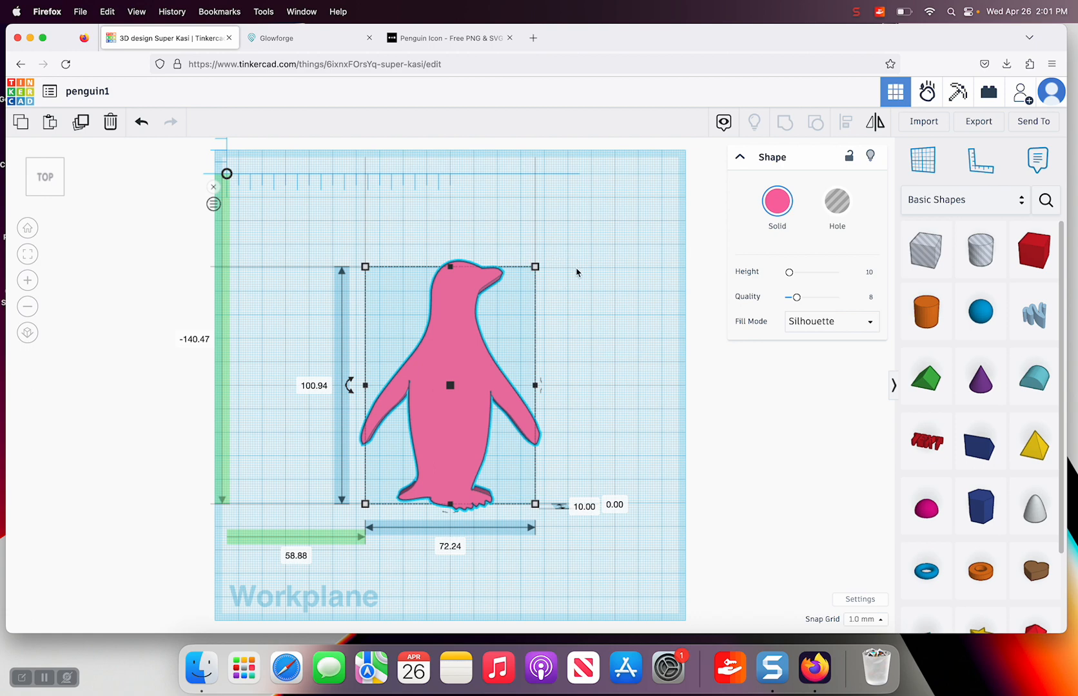
{"action": "left_click", "coordinate": [587, 302]}
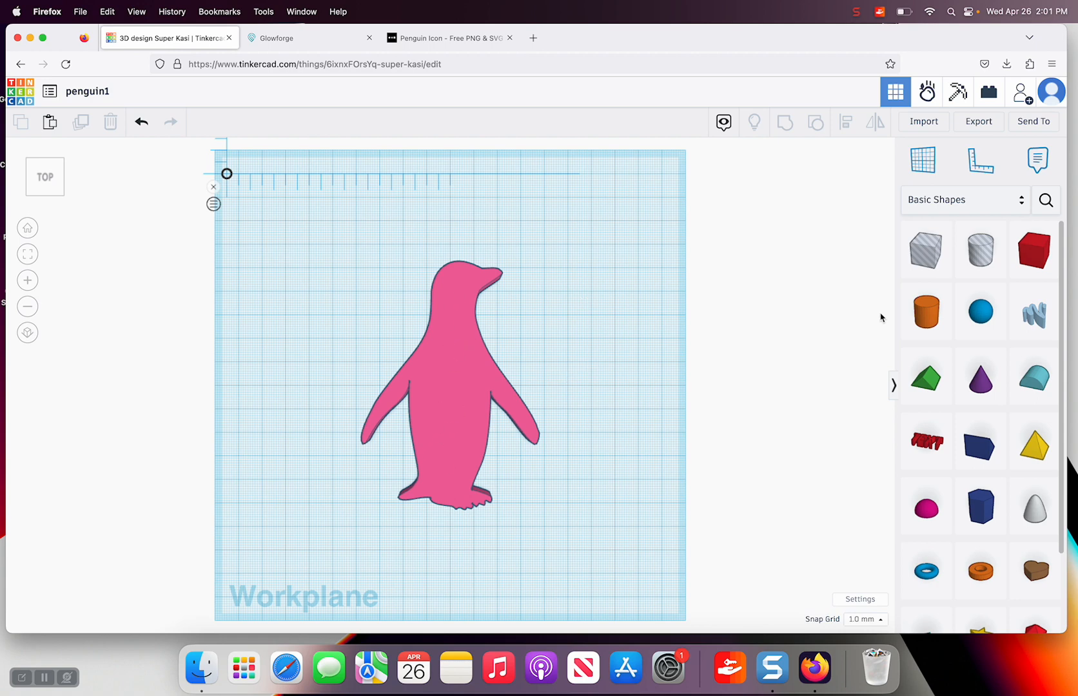
Add a solid orange cylinder beside the penguin and set its width and length to 6 mm.
{"action": "left_click_drag", "start_coordinate": [923, 314], "coordinate": [593, 308]}
{"action": "left_click", "coordinate": [587, 370]}
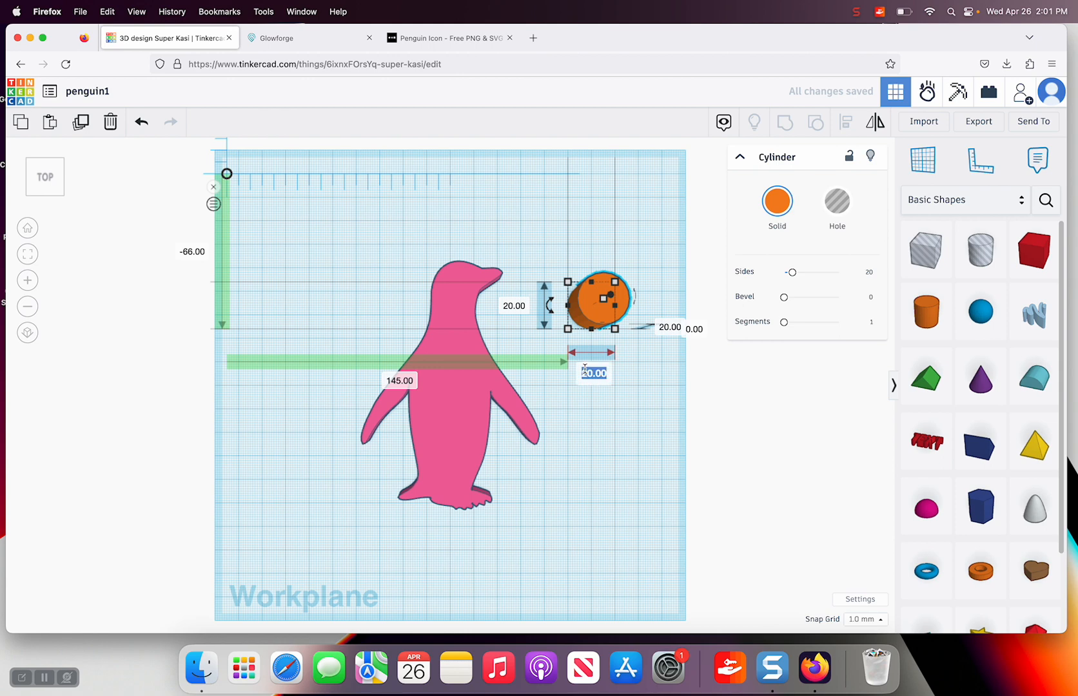
{"action": "type", "text": "6"}
{"action": "key", "text": "Return"}
{"action": "left_click", "coordinate": [516, 306]}
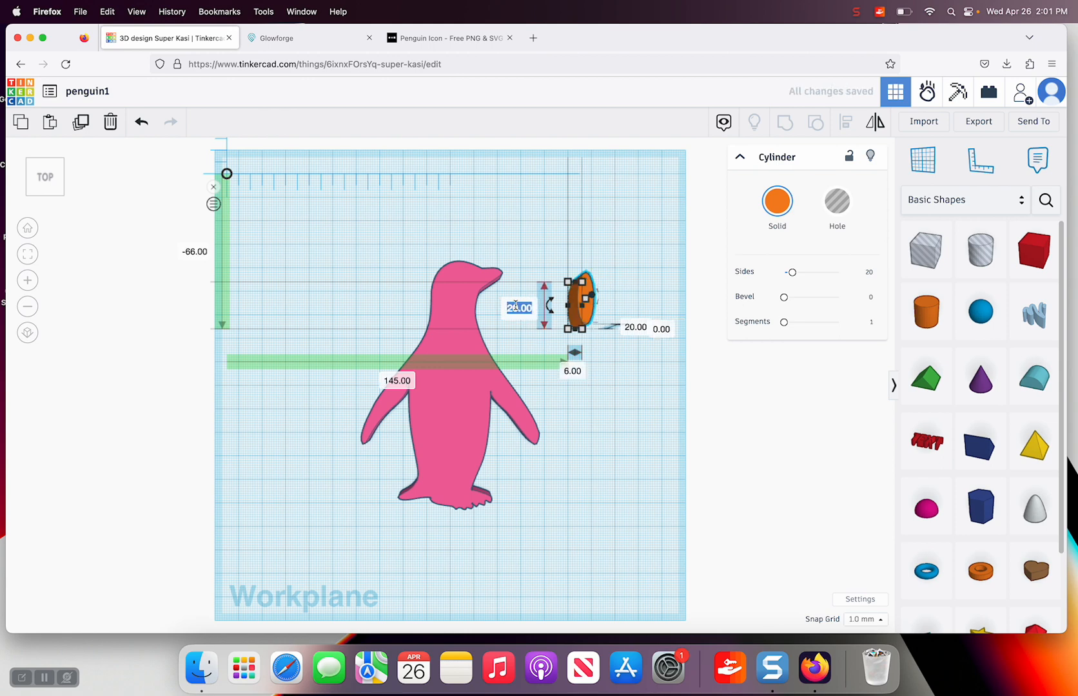
{"action": "type", "text": "6"}
{"action": "key", "text": "Return"}
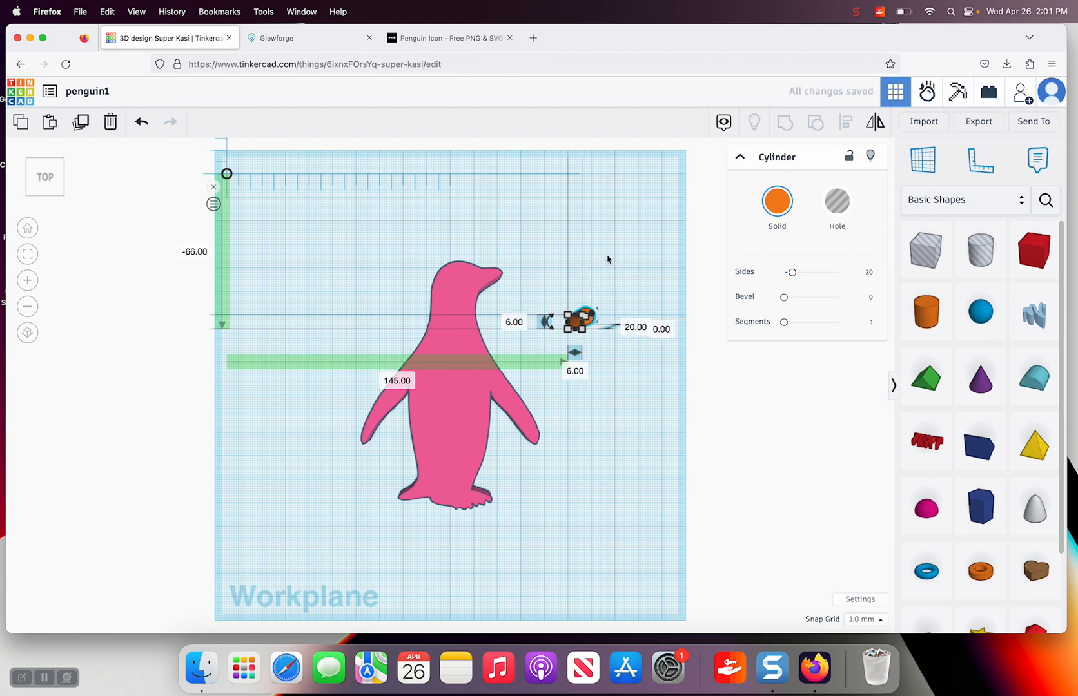
{"action": "left_click", "coordinate": [607, 259]}
Add a hole cylinder near the orange one and set its width and length to 3 mm.
{"action": "left_click_drag", "start_coordinate": [980, 249], "coordinate": [623, 375]}
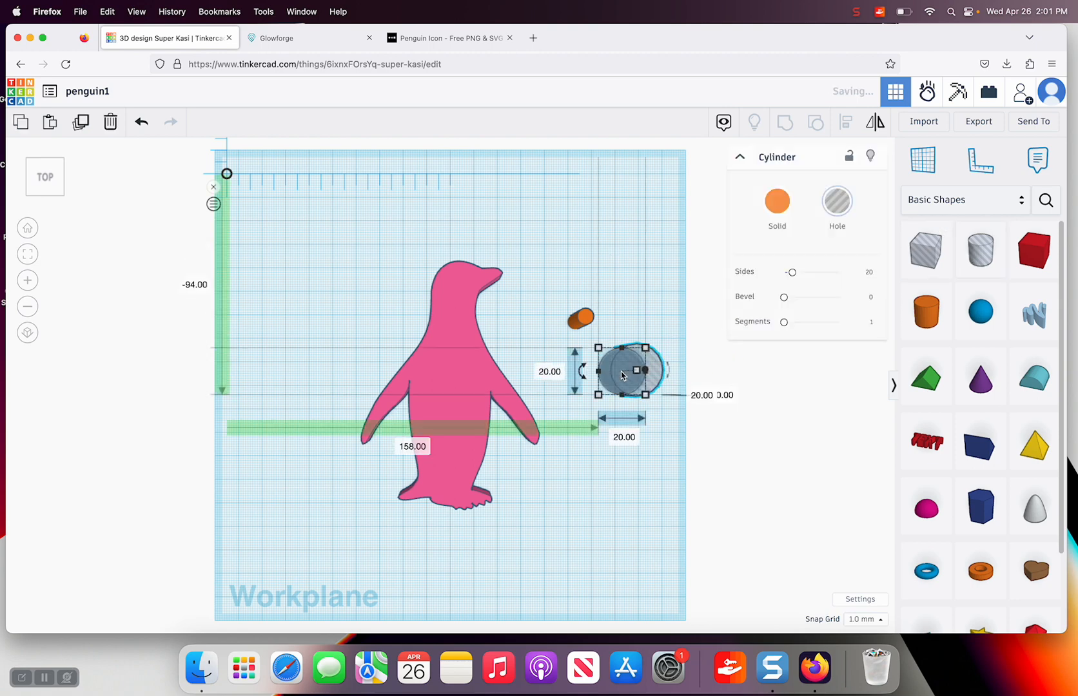
{"action": "left_click", "coordinate": [620, 438]}
{"action": "type", "text": "3"}
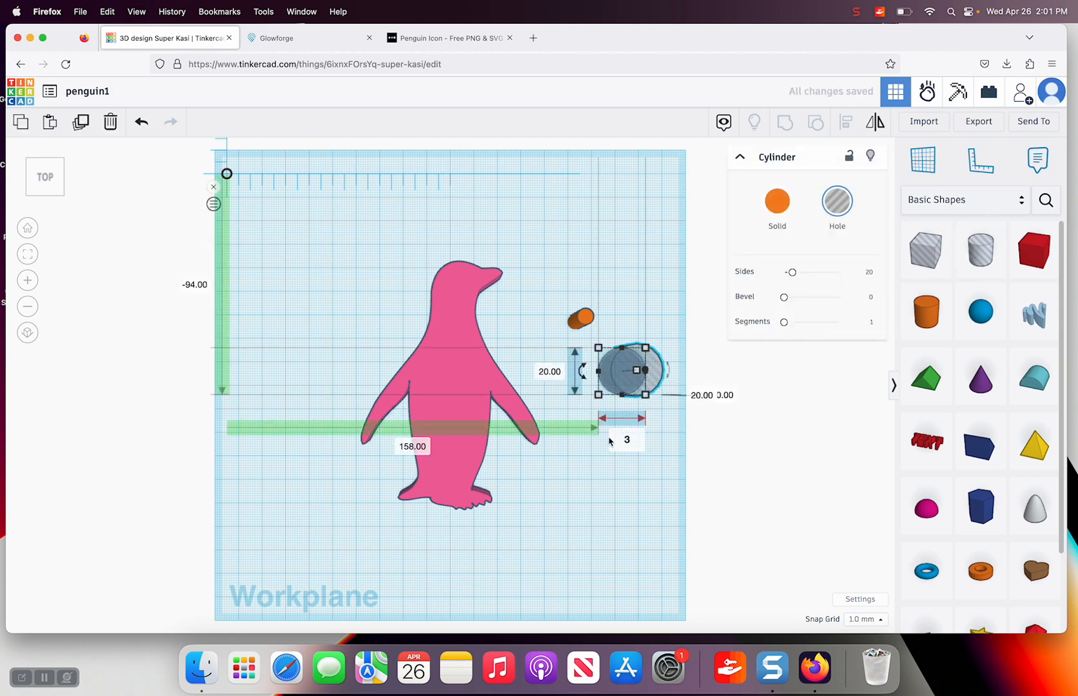
{"action": "left_click", "coordinate": [549, 371]}
{"action": "type", "text": "3"}
{"action": "key", "text": "Return"}
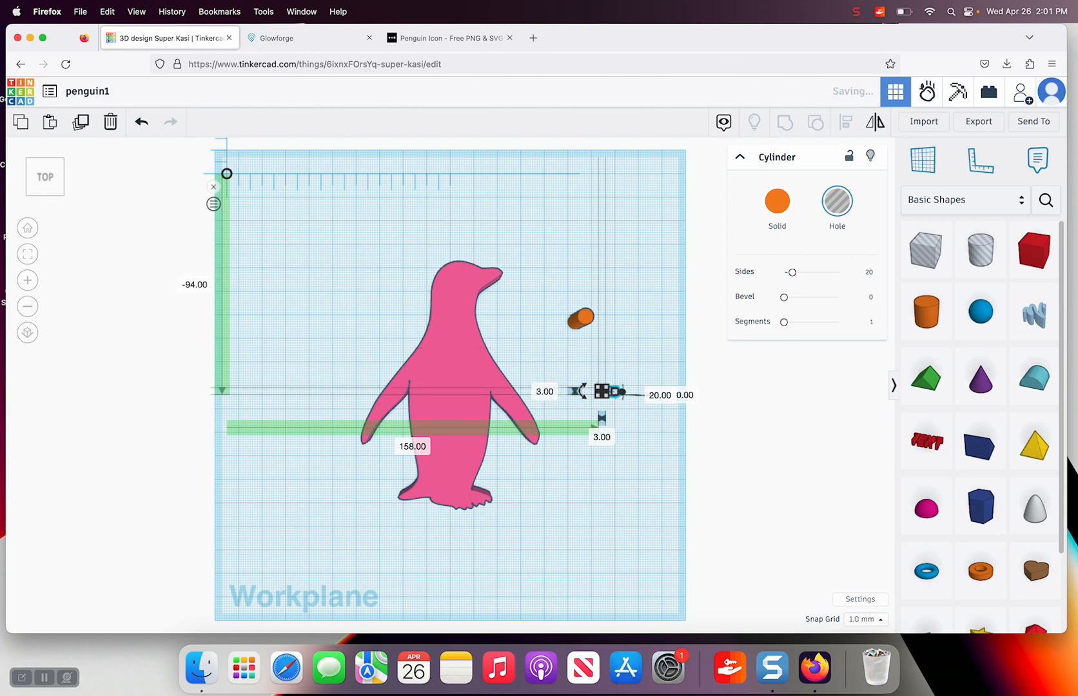
Align the centers of the solid and hole cylinders in both horizontal directions and group them into a ring.
{"action": "left_click_drag", "start_coordinate": [571, 304], "coordinate": [631, 408]}
{"action": "left_click", "coordinate": [846, 122]}
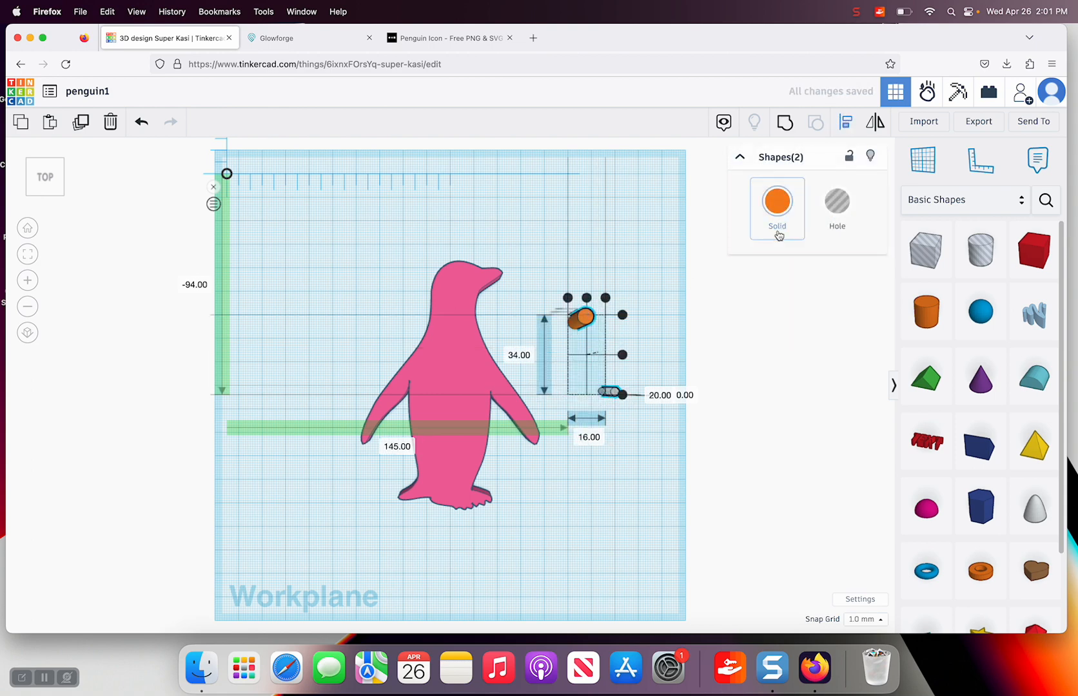
{"action": "left_click", "coordinate": [585, 298]}
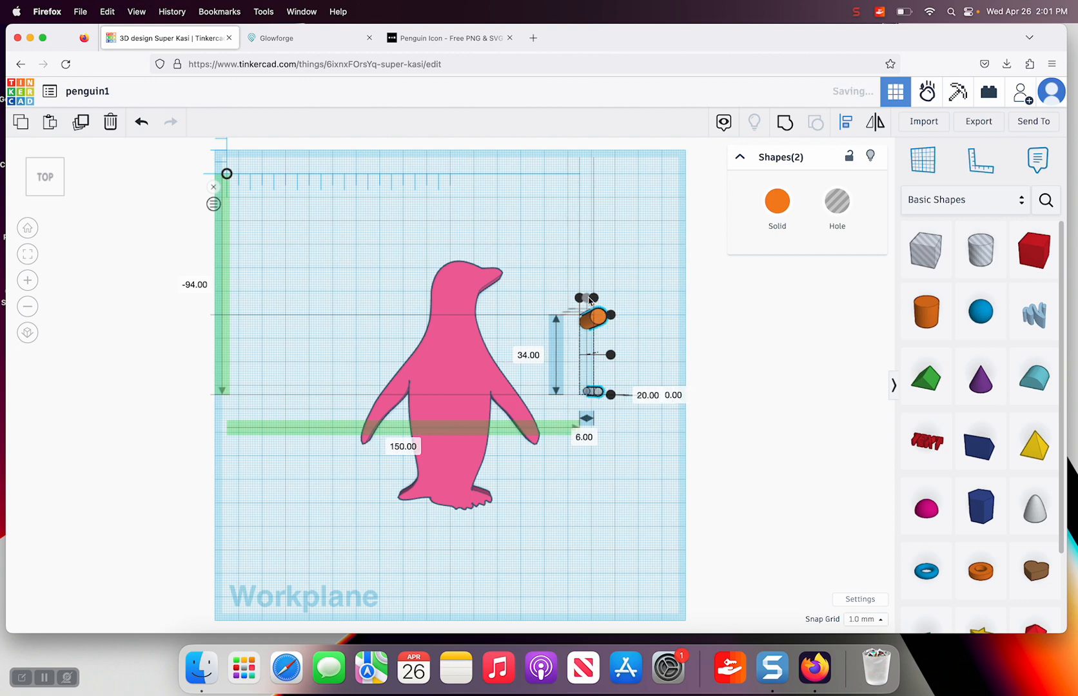
{"action": "left_click", "coordinate": [611, 356]}
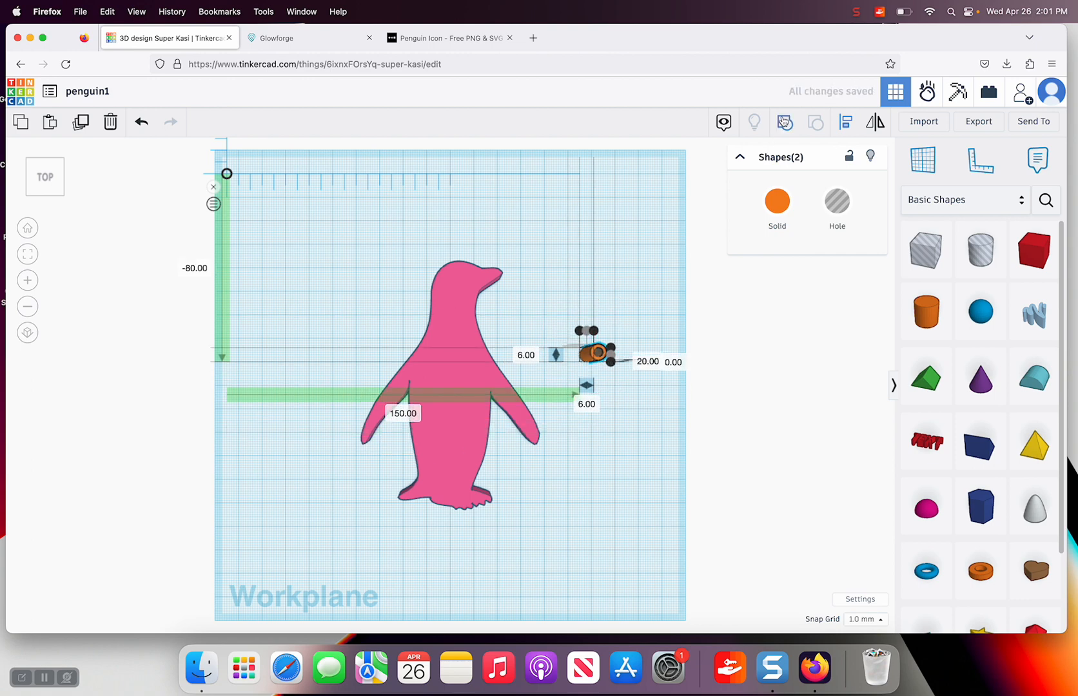
{"action": "left_click", "coordinate": [714, 219]}
{"action": "left_click", "coordinate": [612, 357]}
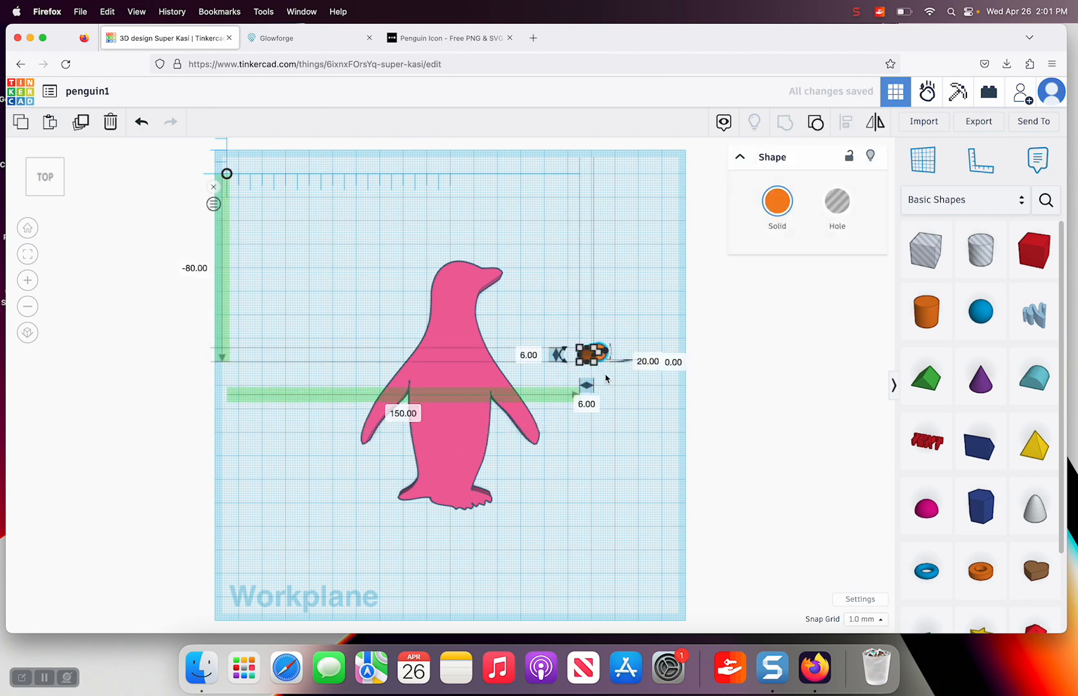
Move the ring onto the back of the penguin's head, 84 mm and -51 mm from the ruler origin, and group it with the silhouette.
{"action": "left_click_drag", "start_coordinate": [602, 363], "coordinate": [431, 288]}
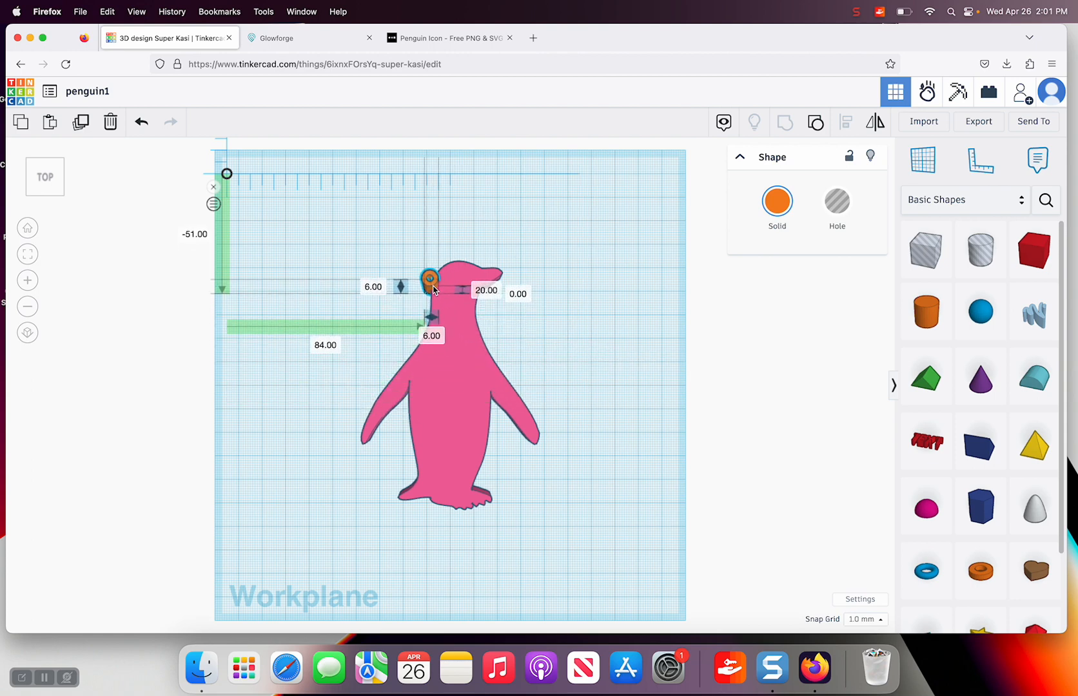
{"action": "left_click", "coordinate": [390, 243]}
{"action": "left_click_drag", "start_coordinate": [495, 319], "coordinate": [497, 317]}
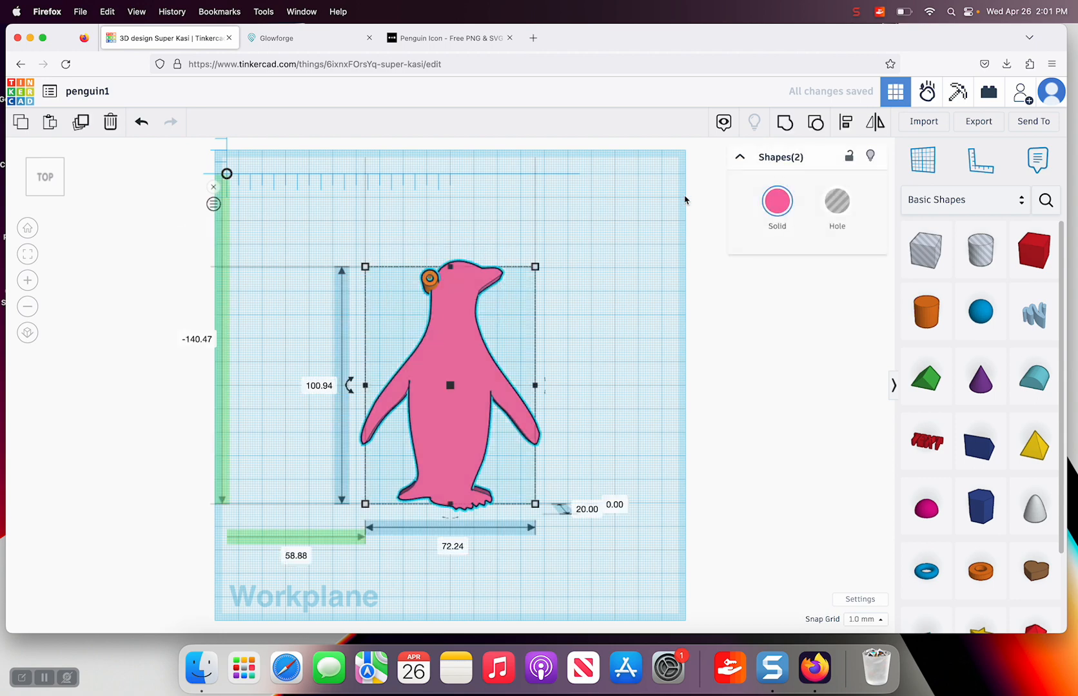
{"action": "key", "text": "ctrl+g"}
{"action": "left_click", "coordinate": [618, 208]}
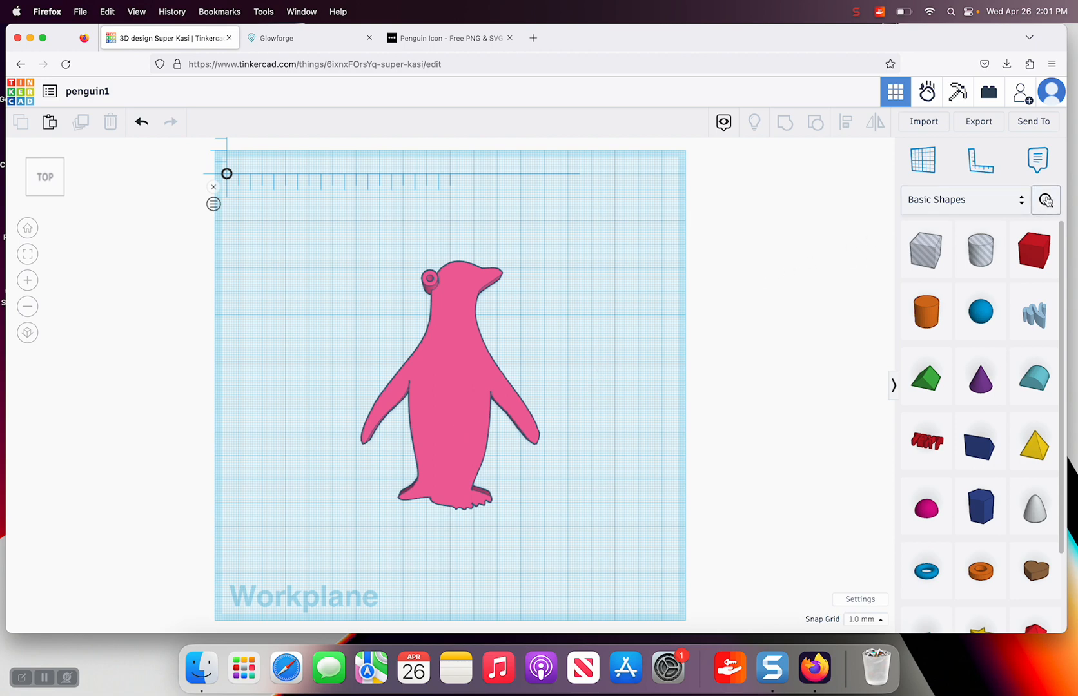
{"action": "left_click", "coordinate": [1045, 200]}
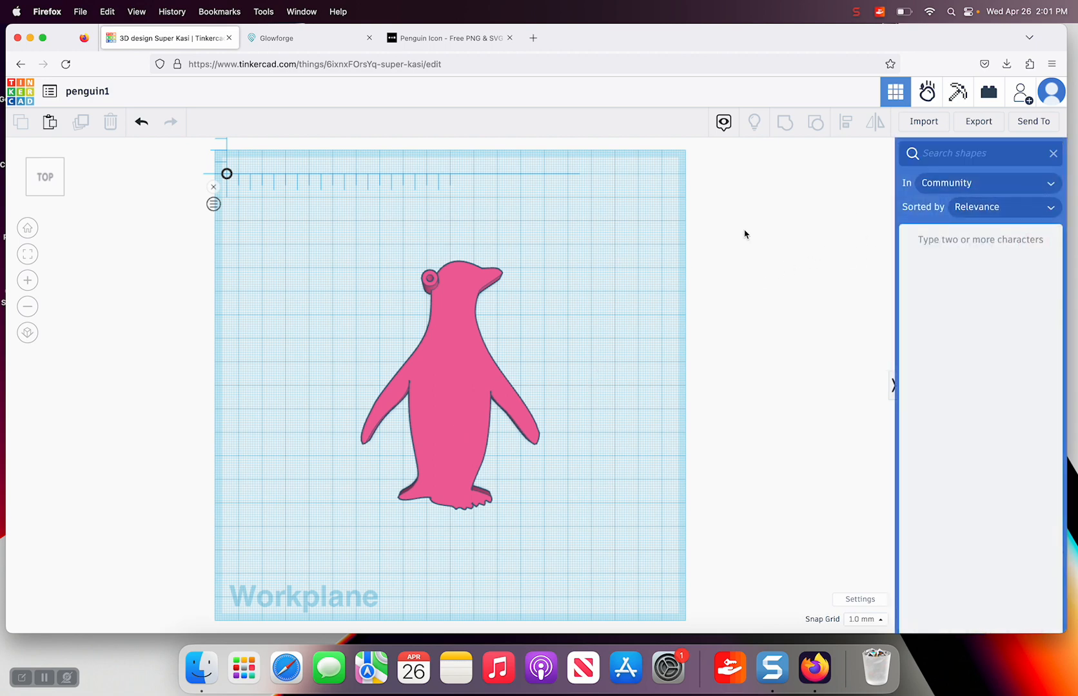
{"action": "left_click", "coordinate": [1054, 156]}
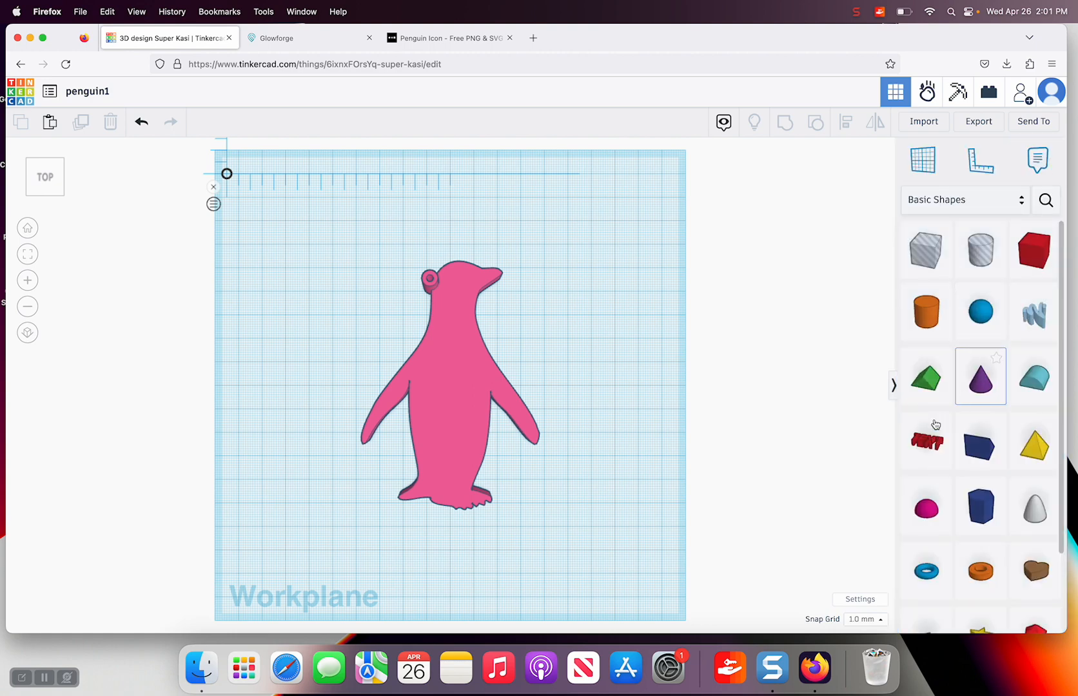
Search the community shapes for "script", place the script text shape beside the penguin, and set its text to the person's first name.
{"action": "left_click", "coordinate": [1046, 200]}
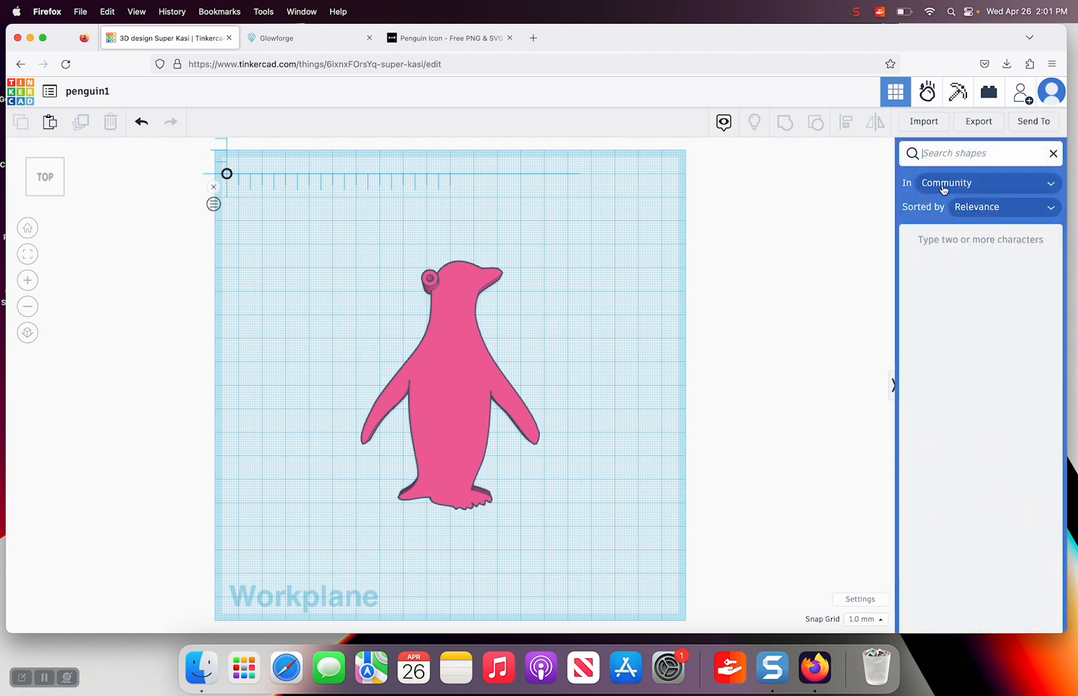
{"action": "type", "text": "script"}
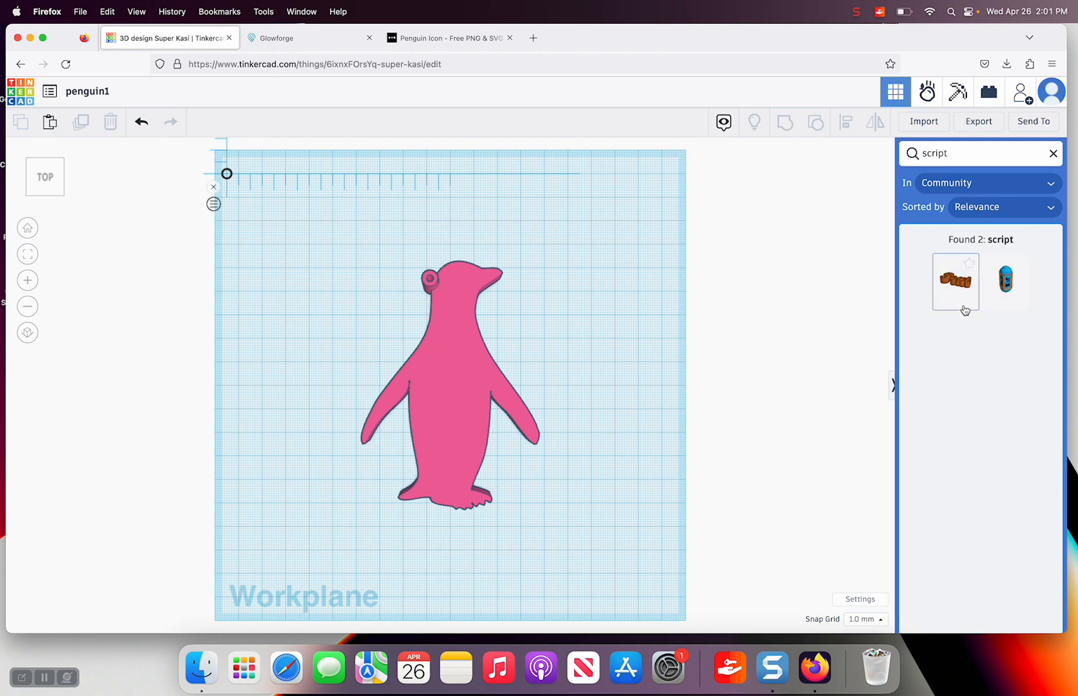
{"action": "left_click", "coordinate": [957, 286]}
{"action": "left_click", "coordinate": [621, 330]}
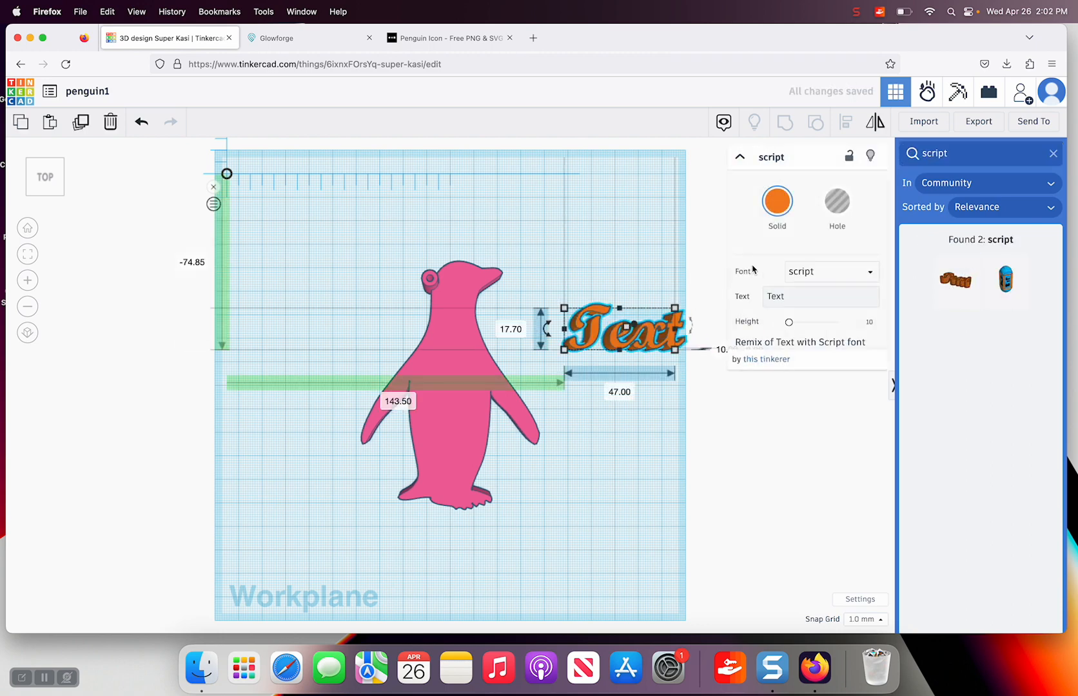
{"action": "double_click", "coordinate": [778, 295]}
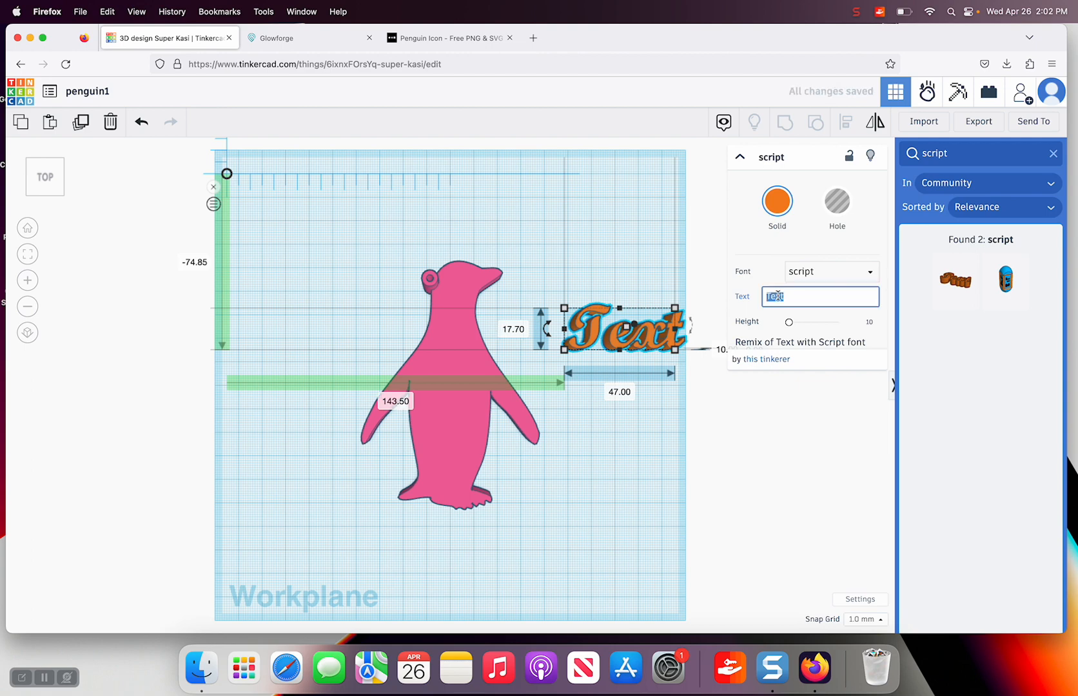
{"action": "type", "text": "paul"}
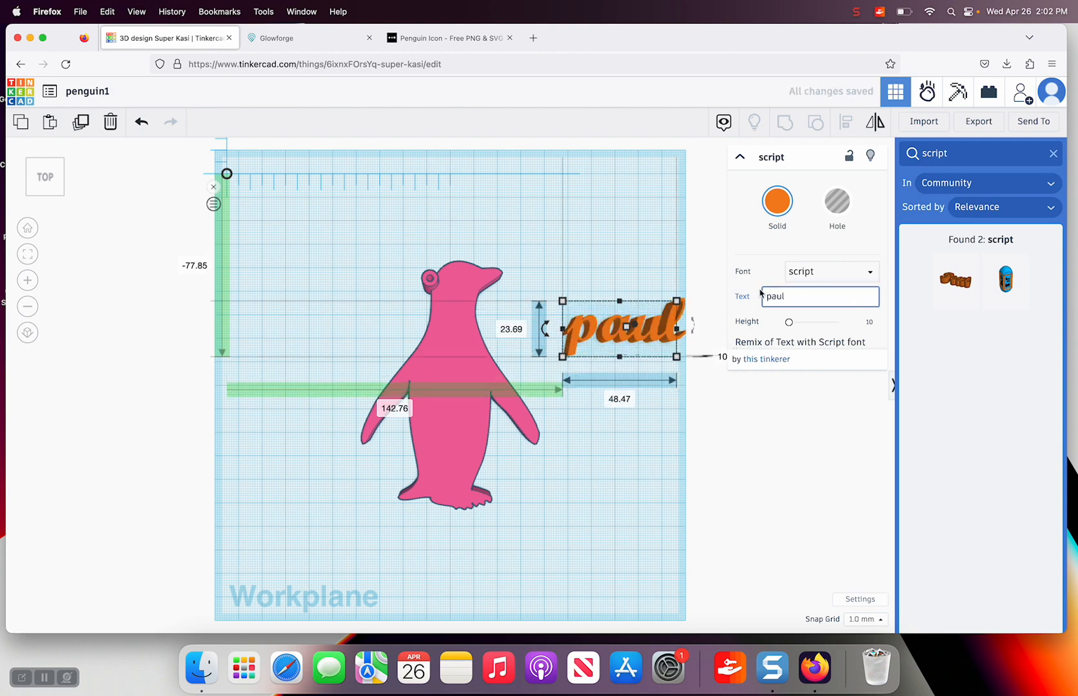
{"action": "left_click", "coordinate": [612, 252]}
Rotate the name text upright and fit it on the penguin's body at about 21 mm wide and 39 mm long.
{"action": "left_click", "coordinate": [626, 321]}
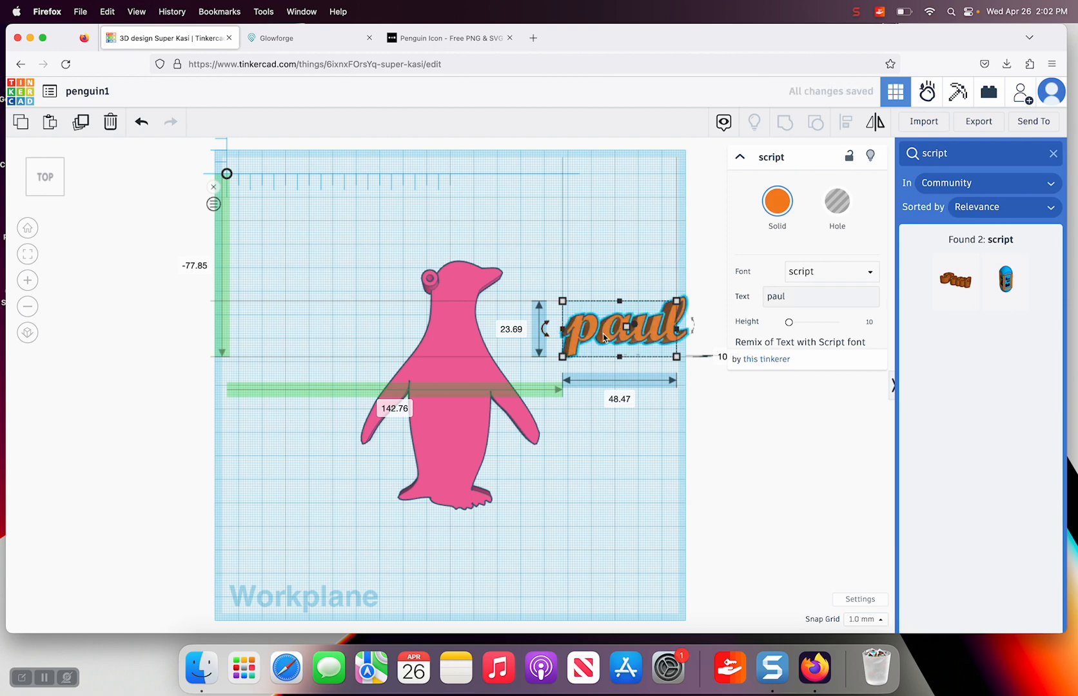
{"action": "left_click_drag", "start_coordinate": [553, 336], "coordinate": [615, 409]}
{"action": "left_click_drag", "start_coordinate": [631, 309], "coordinate": [460, 385]}
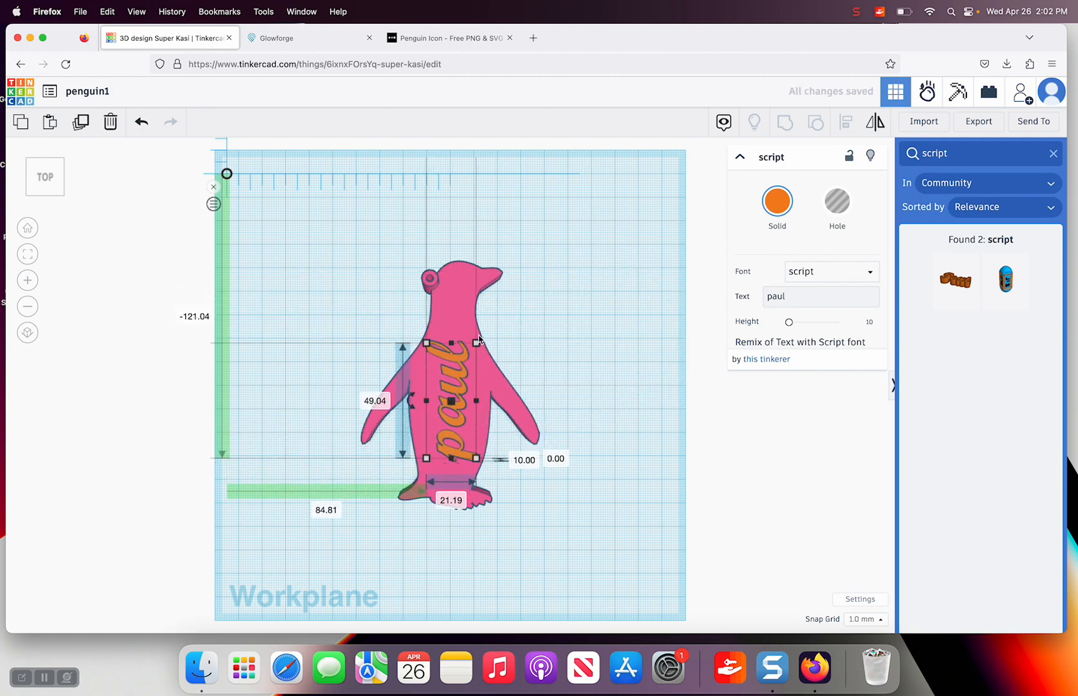
{"action": "left_click_drag", "start_coordinate": [476, 344], "coordinate": [461, 370]}
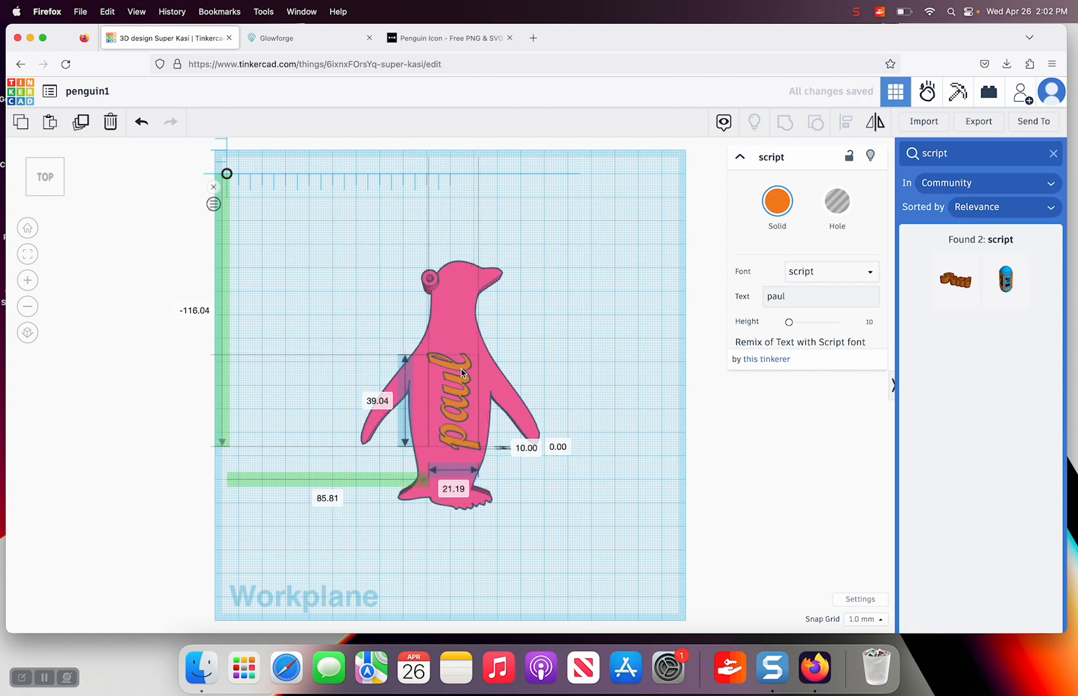
{"action": "left_click", "coordinate": [566, 310]}
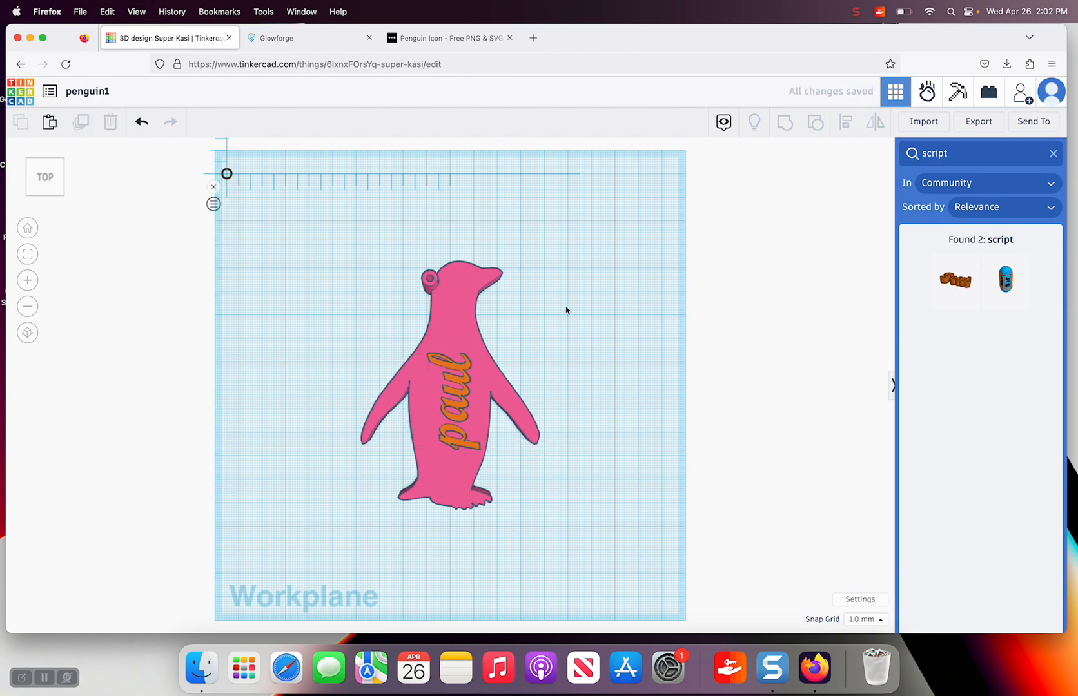
Lower the penguin silhouette's height to 5 mm so the name text stands above it, and check it from the side.
{"action": "left_click_drag", "start_coordinate": [55, 178], "coordinate": [60, 165]}
{"action": "left_click", "coordinate": [58, 161]}
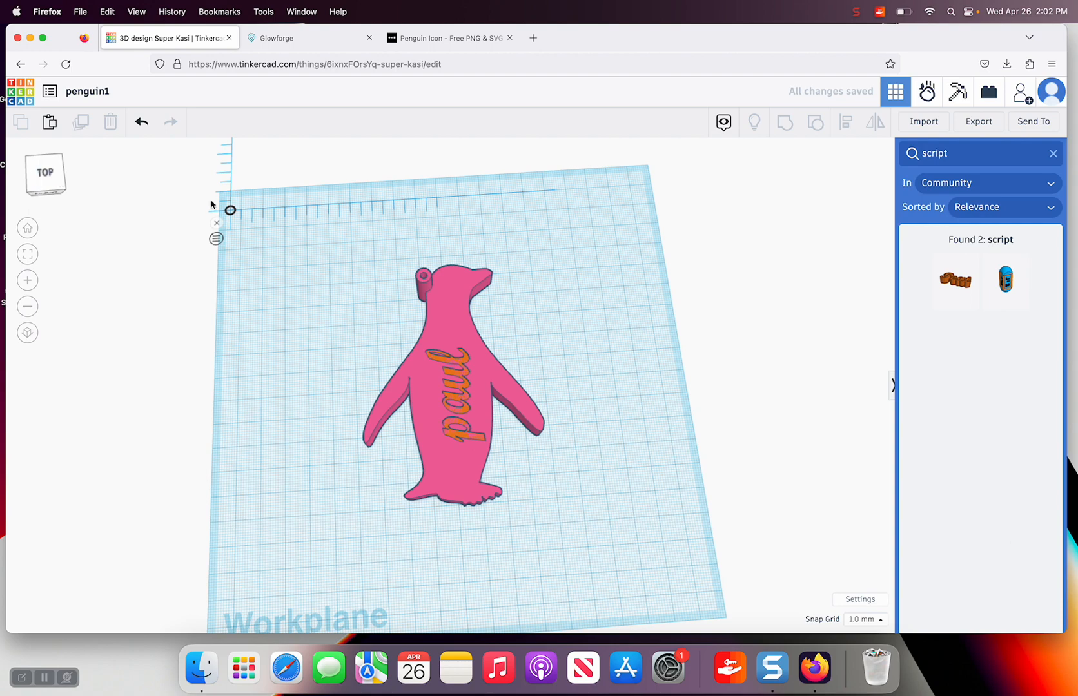
{"action": "left_click", "coordinate": [448, 299]}
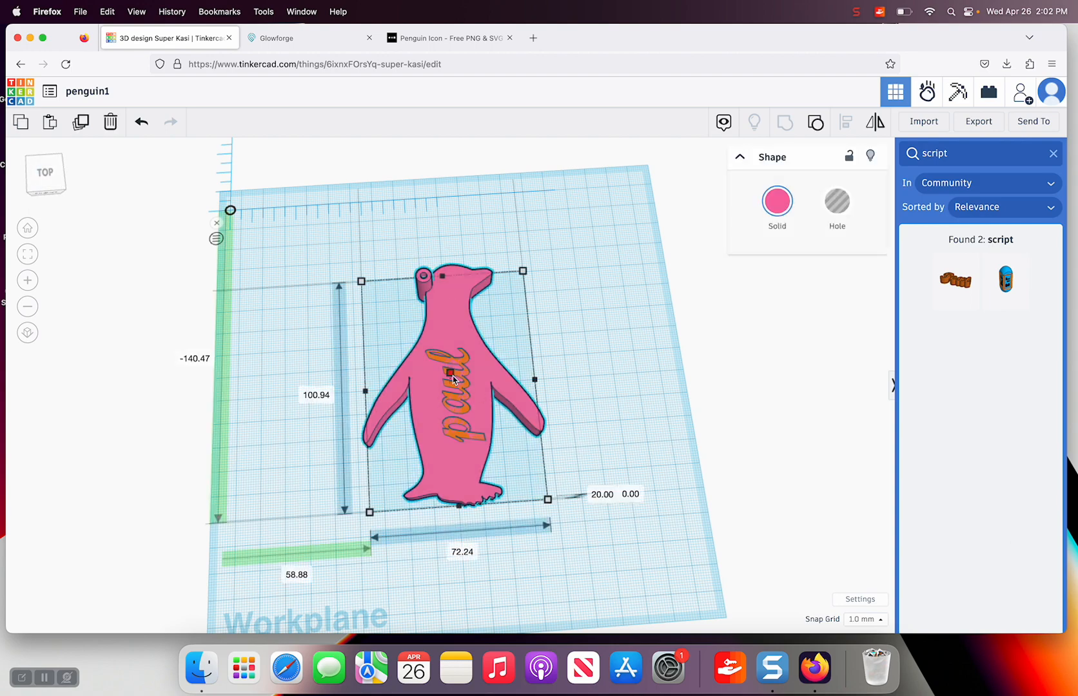
{"action": "left_click_drag", "start_coordinate": [453, 379], "coordinate": [455, 389]}
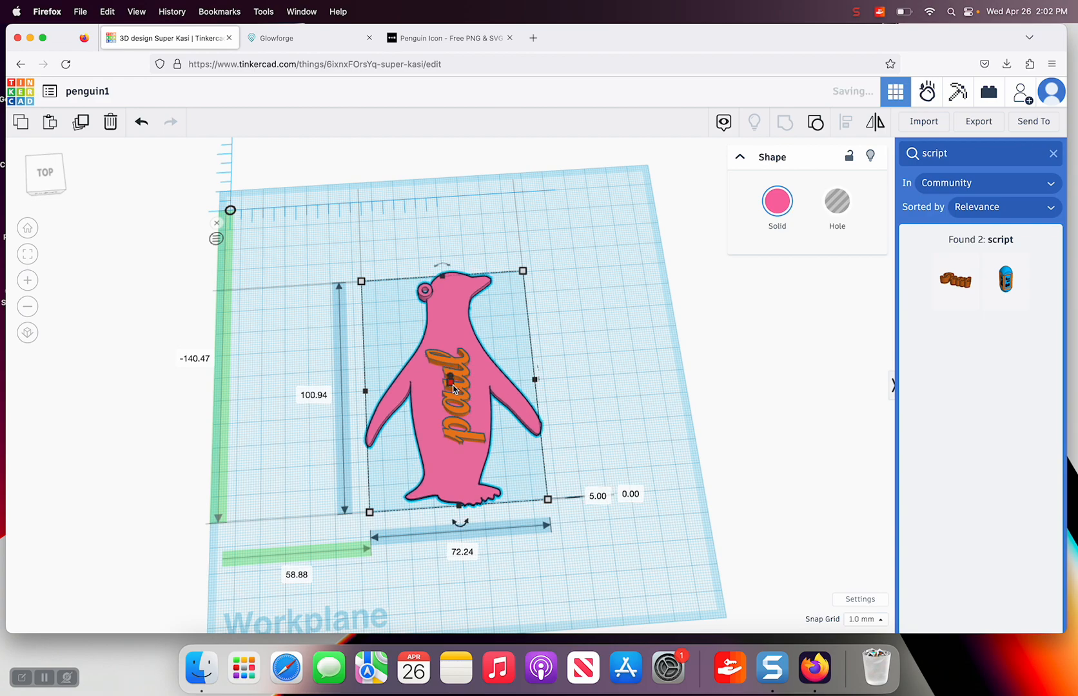
{"action": "left_click", "coordinate": [61, 173]}
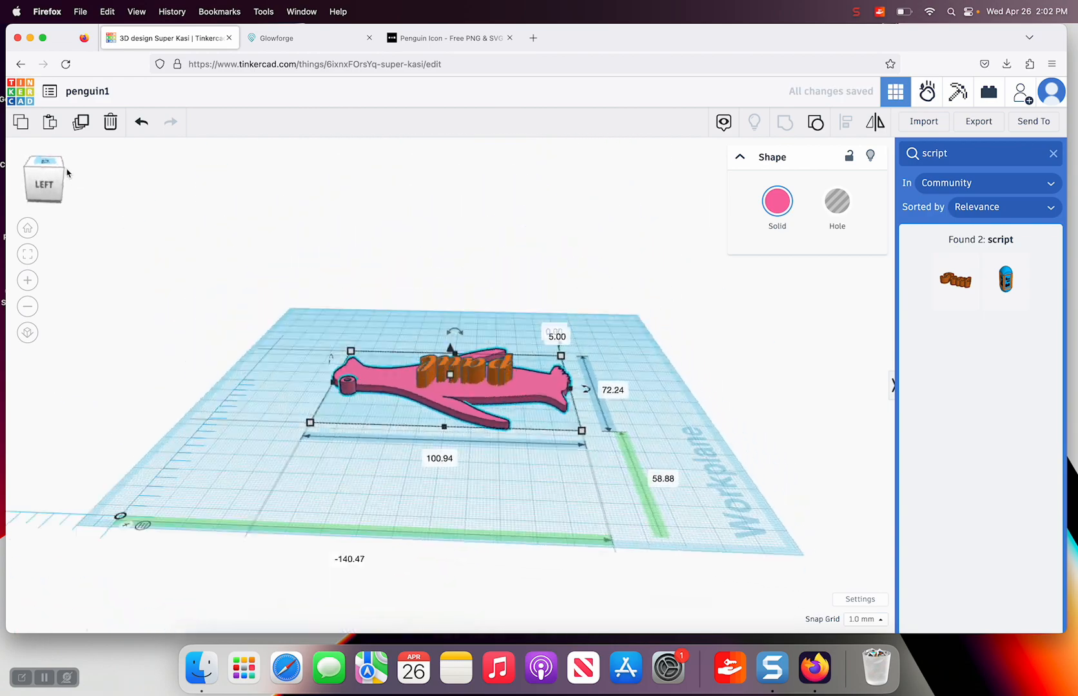
{"action": "left_click", "coordinate": [63, 168]}
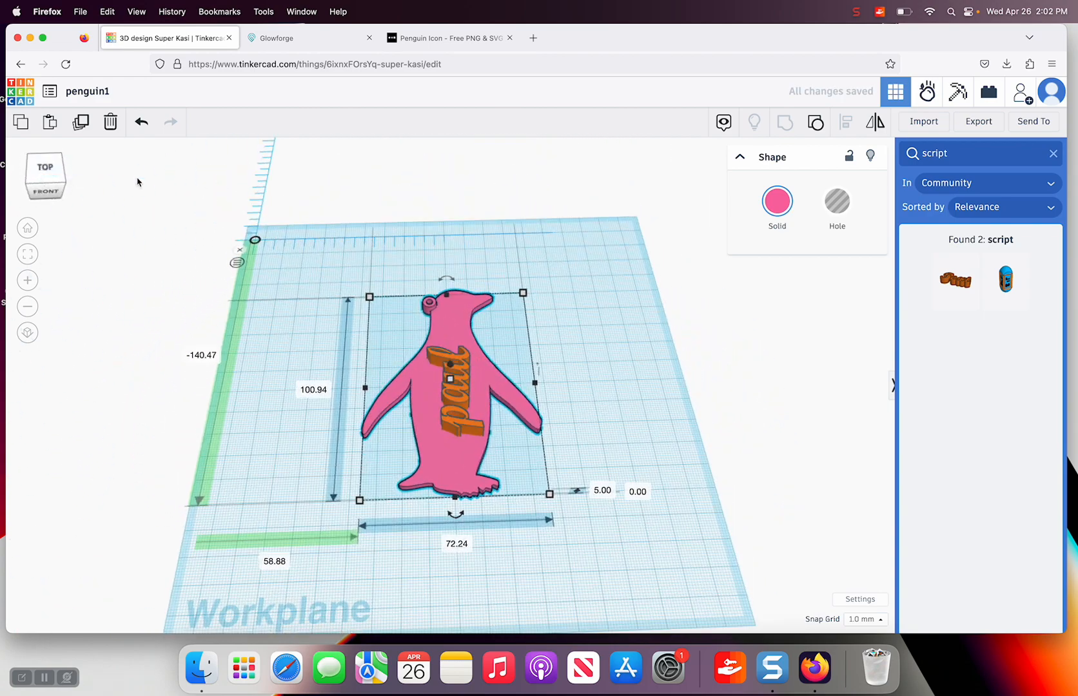
{"action": "left_click", "coordinate": [526, 265]}
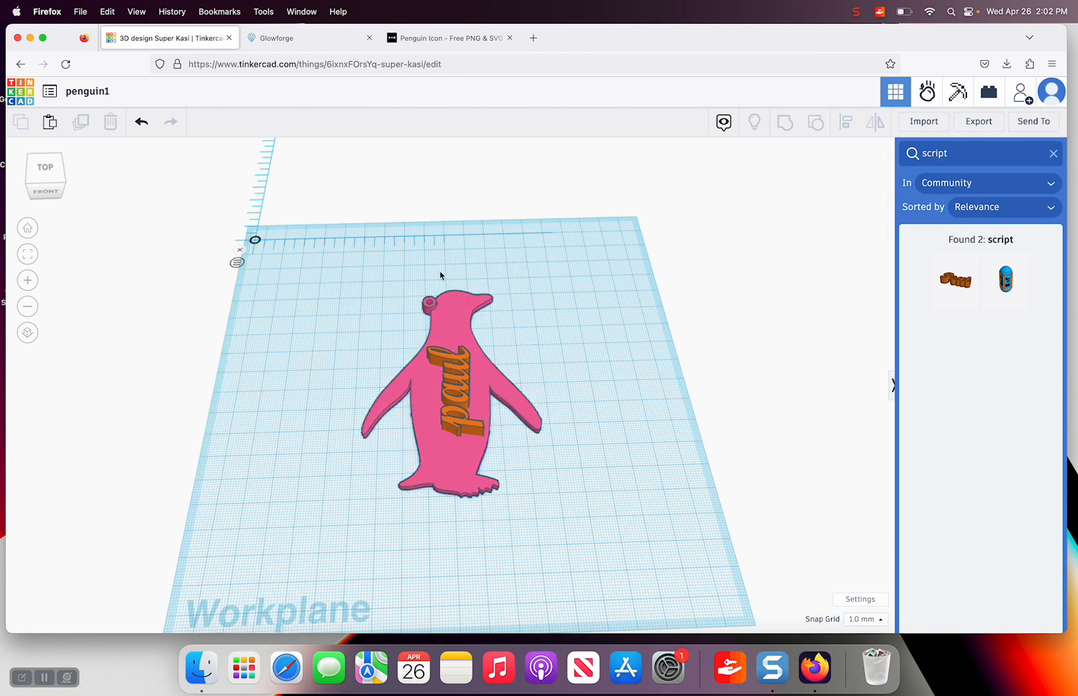
Export the penguin silhouette and the name text together as an SVG for laser cutting.
{"action": "left_click_drag", "start_coordinate": [534, 418], "coordinate": [559, 451]}
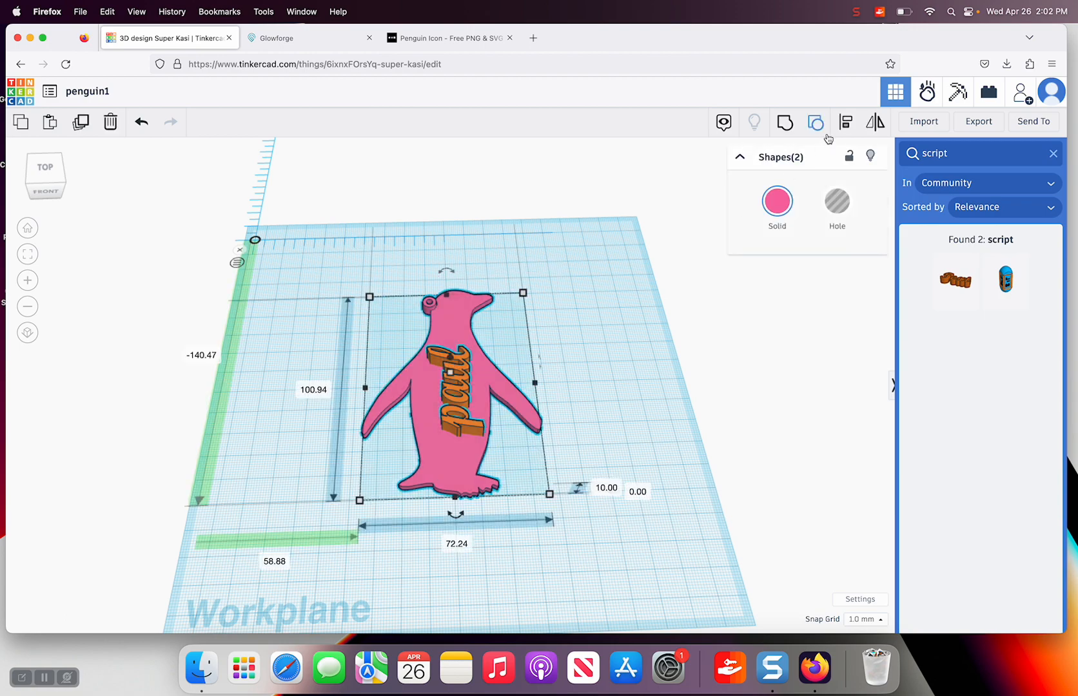
{"action": "left_click", "coordinate": [970, 129]}
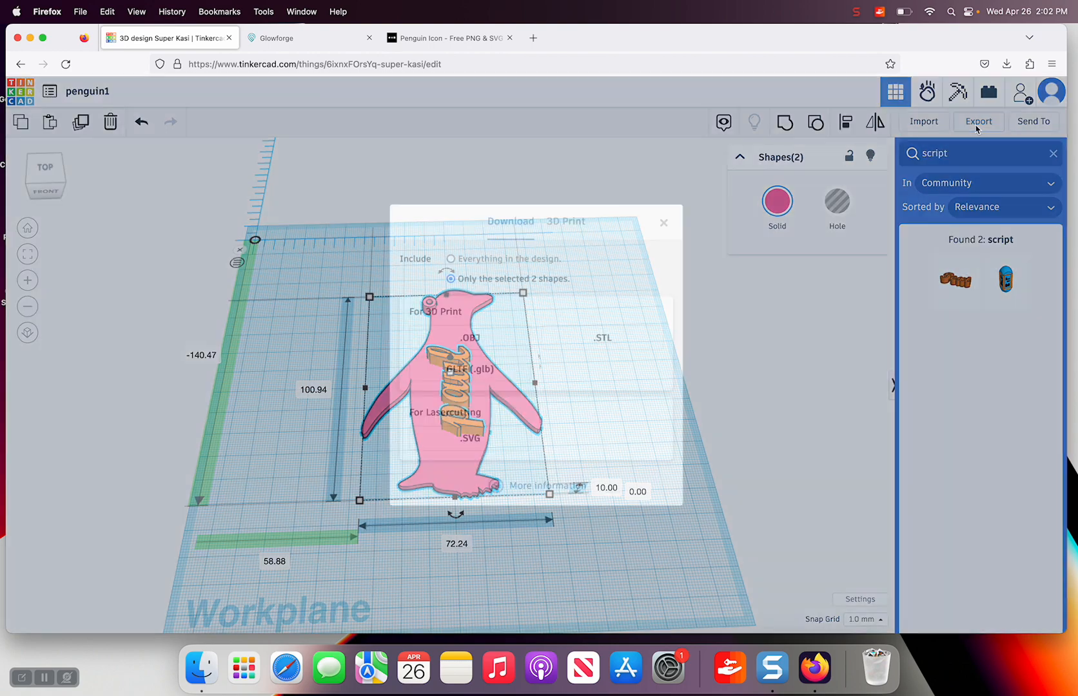
{"action": "left_click", "coordinate": [470, 441]}
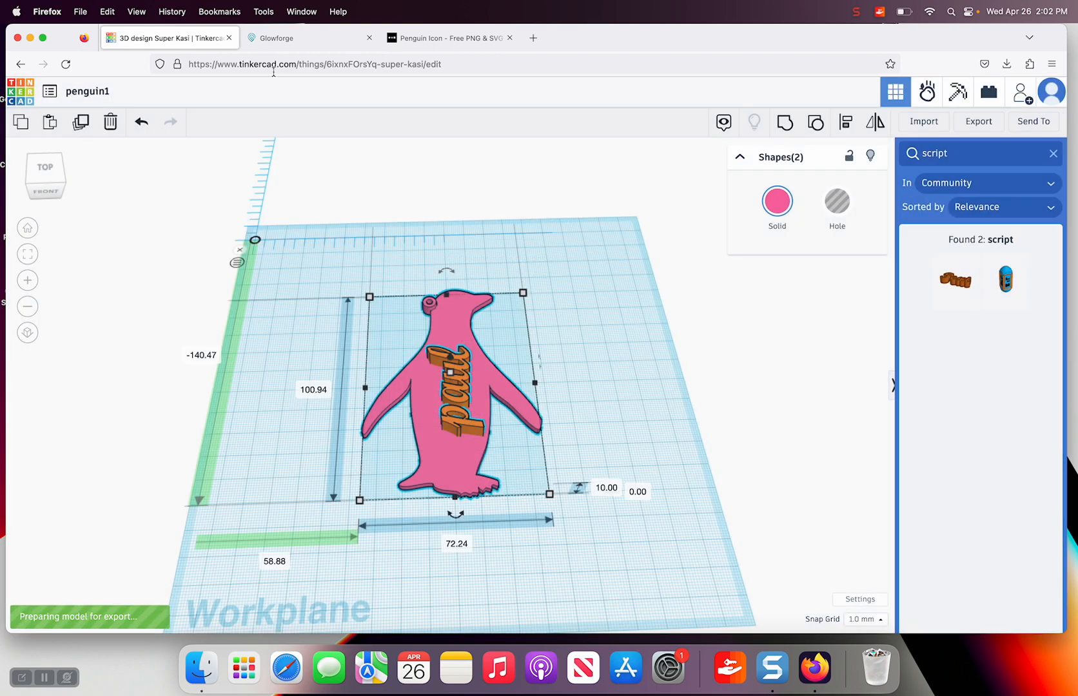
Switch to Glowforge and upload penguin1(2).svg from Downloads into the penguin1 design.
{"action": "left_click", "coordinate": [292, 40]}
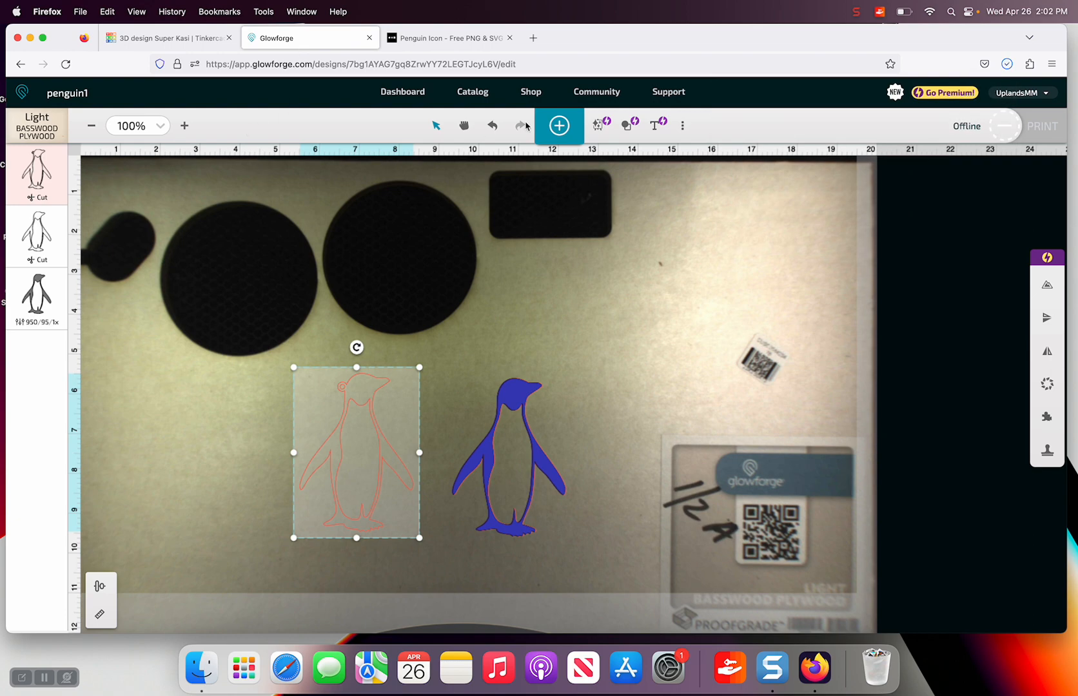
{"action": "left_click", "coordinate": [559, 126]}
{"action": "left_click", "coordinate": [675, 167]}
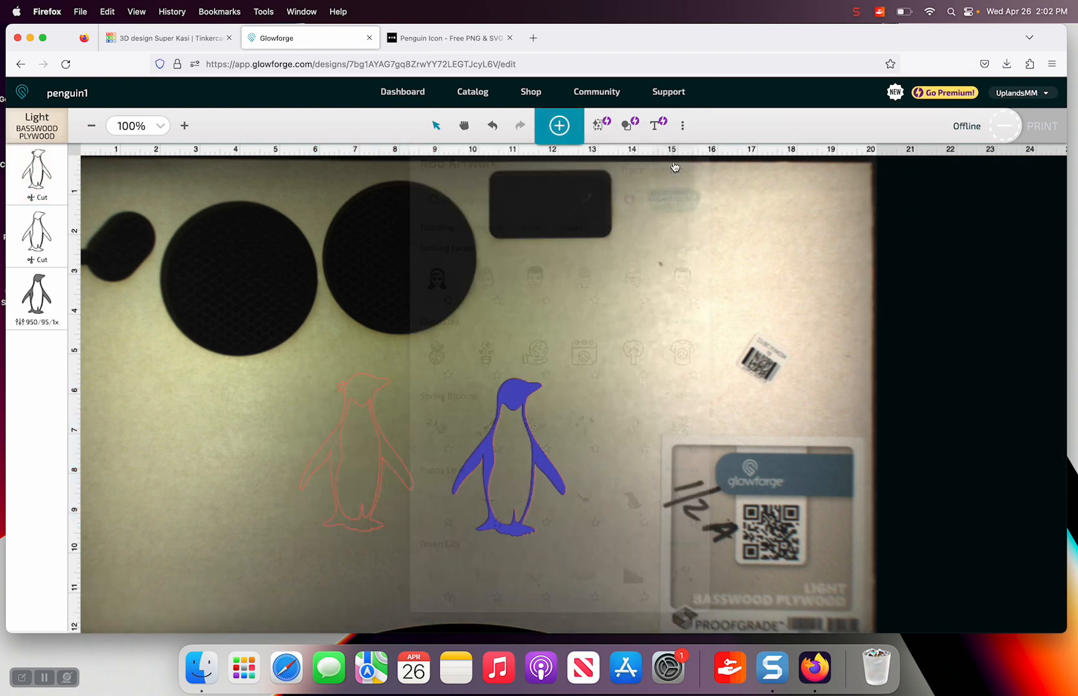
{"action": "scroll", "coordinate": [503, 308], "scroll_direction": "down", "scroll_amount": 8}
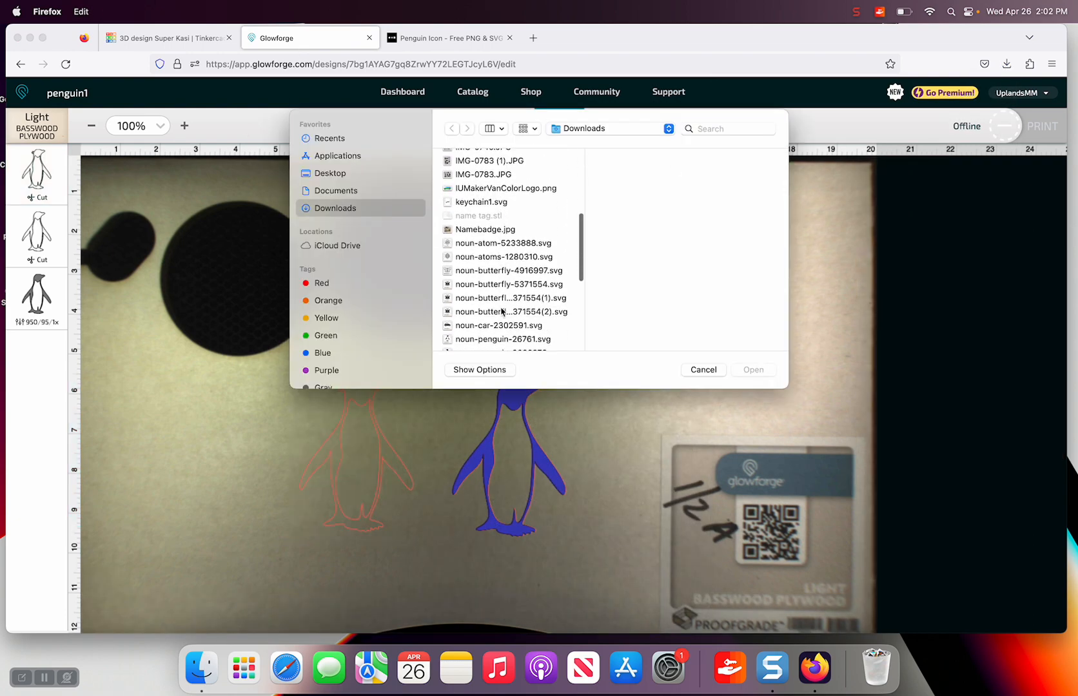
{"action": "scroll", "coordinate": [501, 311], "scroll_direction": "down", "scroll_amount": 10}
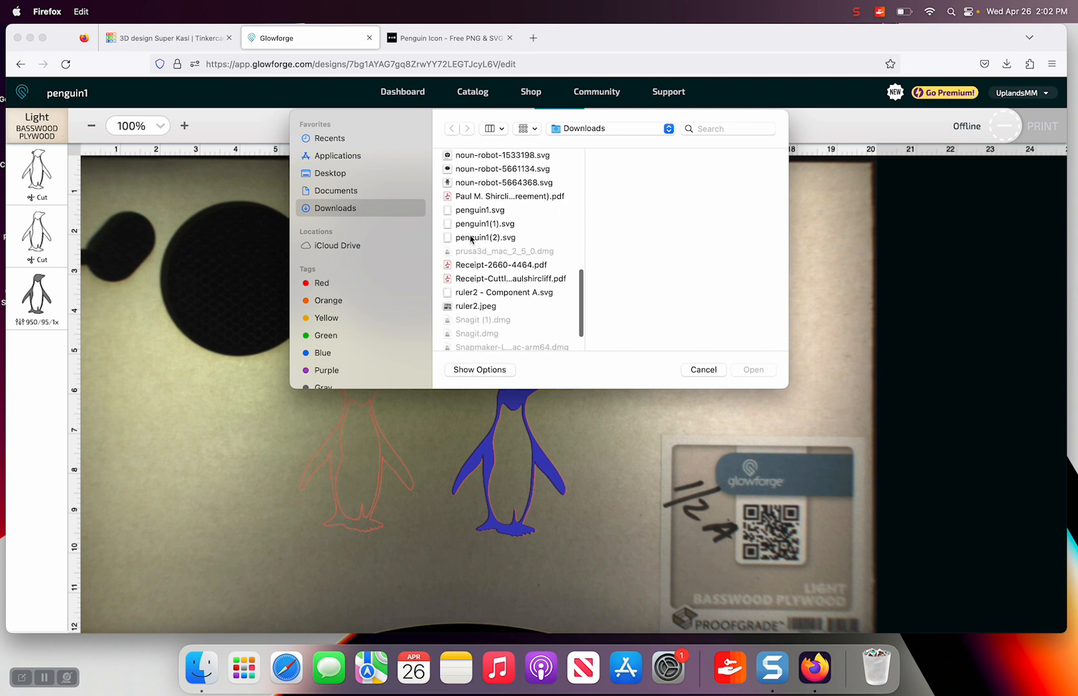
{"action": "left_click", "coordinate": [485, 238]}
{"action": "left_click", "coordinate": [752, 370]}
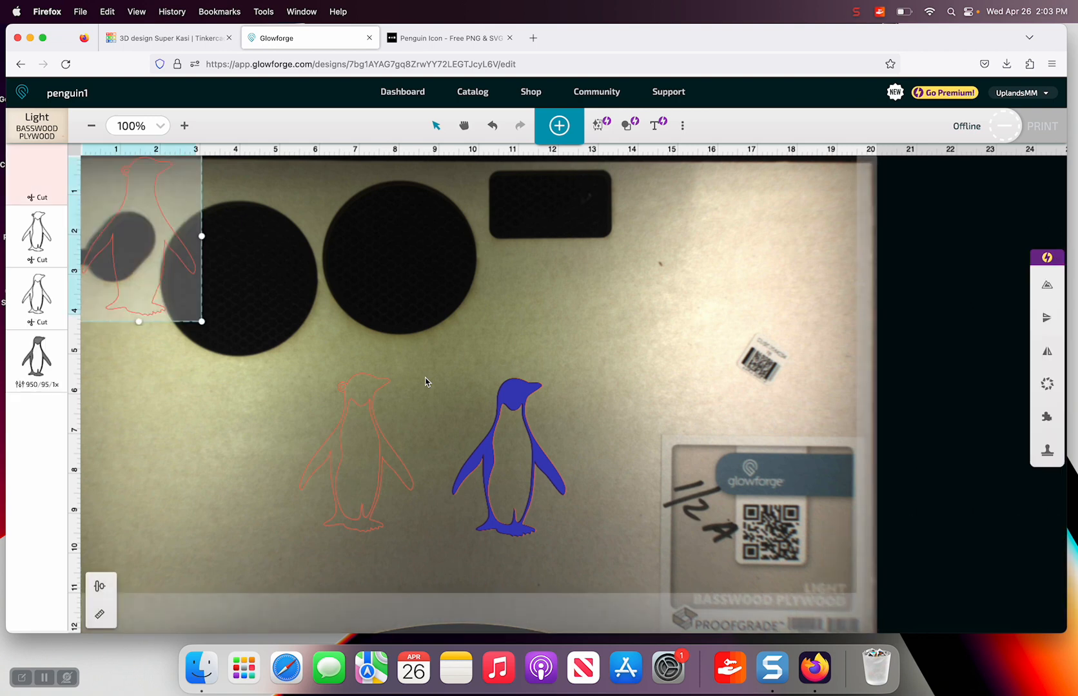
Move the imported penguin outline onto the empty plywood above and beside the blue engraving, and delete it.
{"action": "left_click_drag", "start_coordinate": [119, 228], "coordinate": [629, 302]}
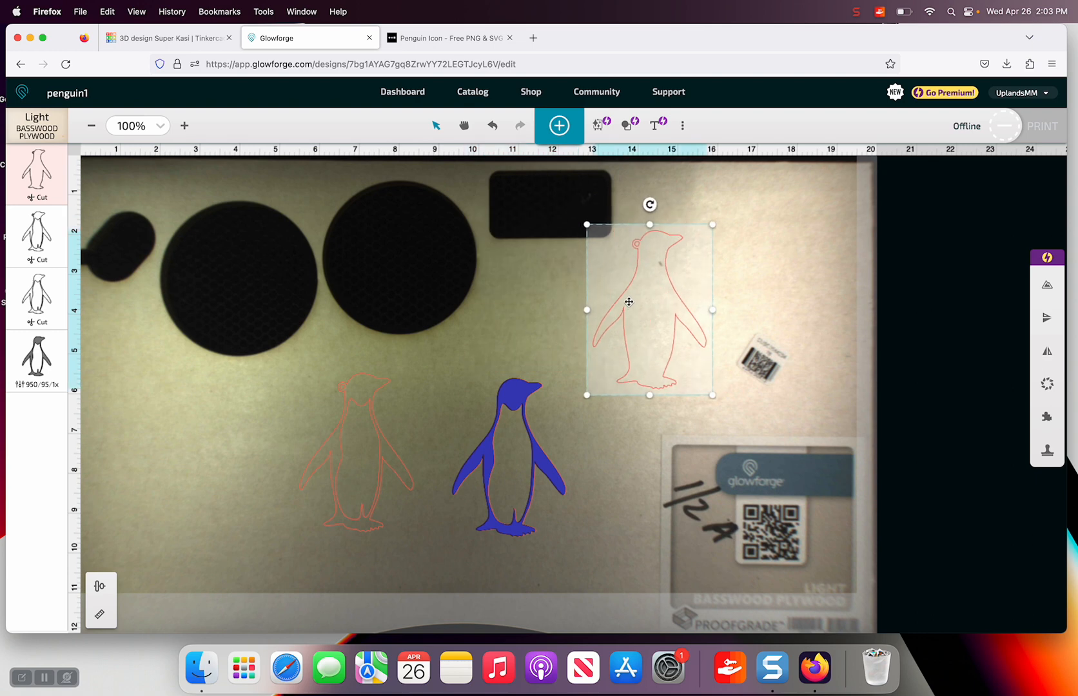
{"action": "key", "text": "Delete"}
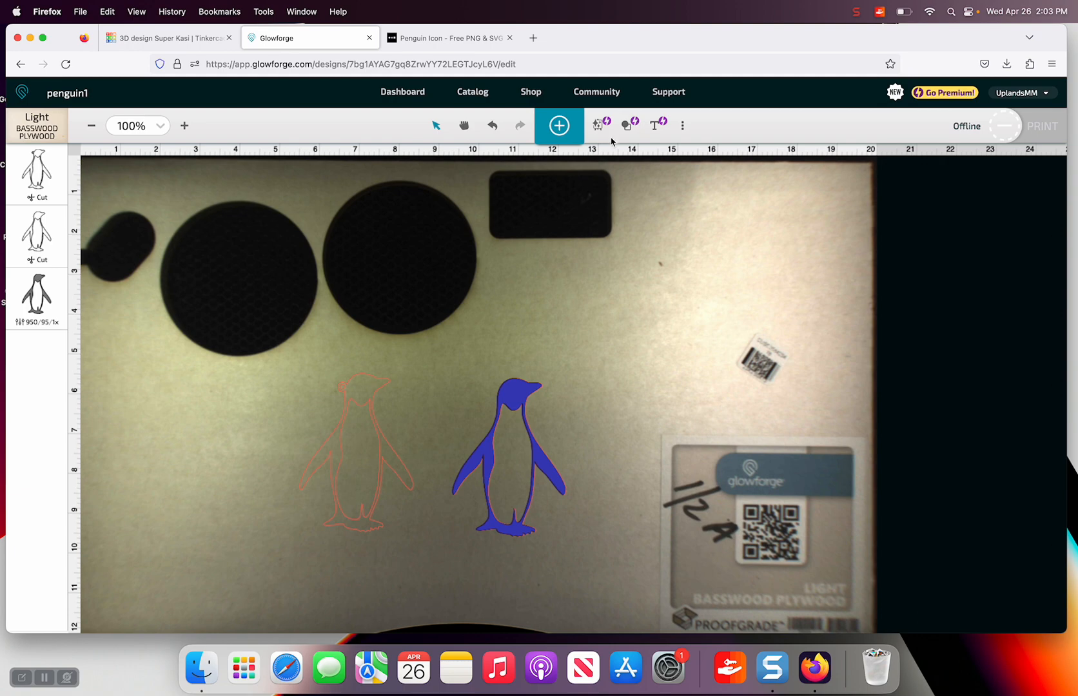
Switch back to Tinkercad and move the name text off the penguin onto the empty workplane beside its beak side.
{"action": "left_click", "coordinate": [153, 40]}
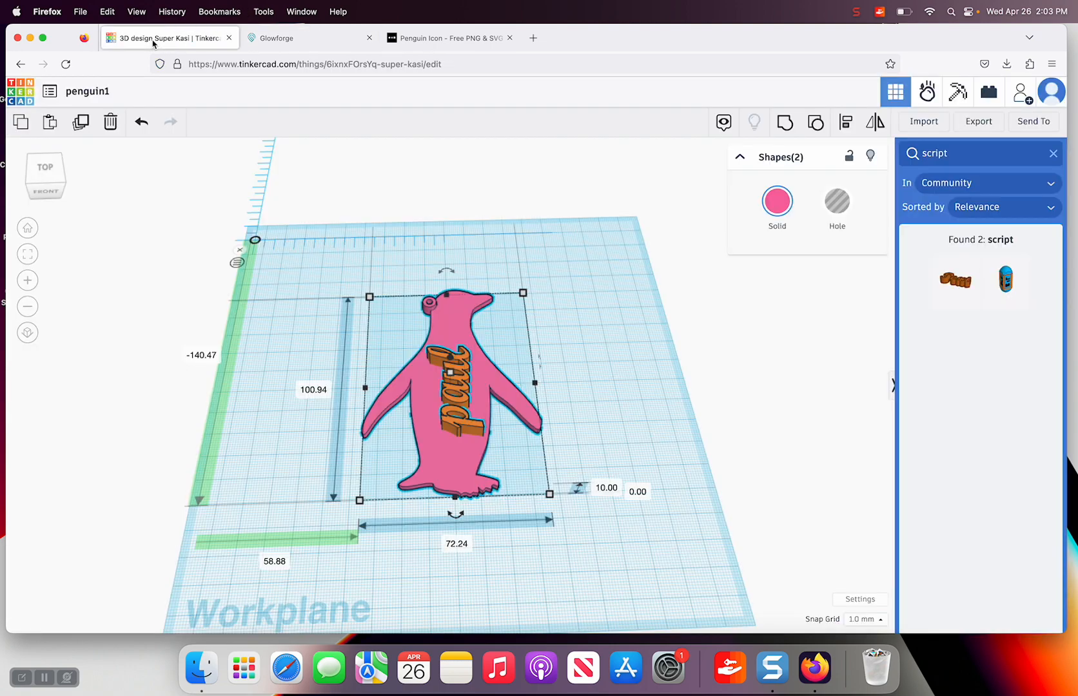
{"action": "left_click", "coordinate": [571, 343]}
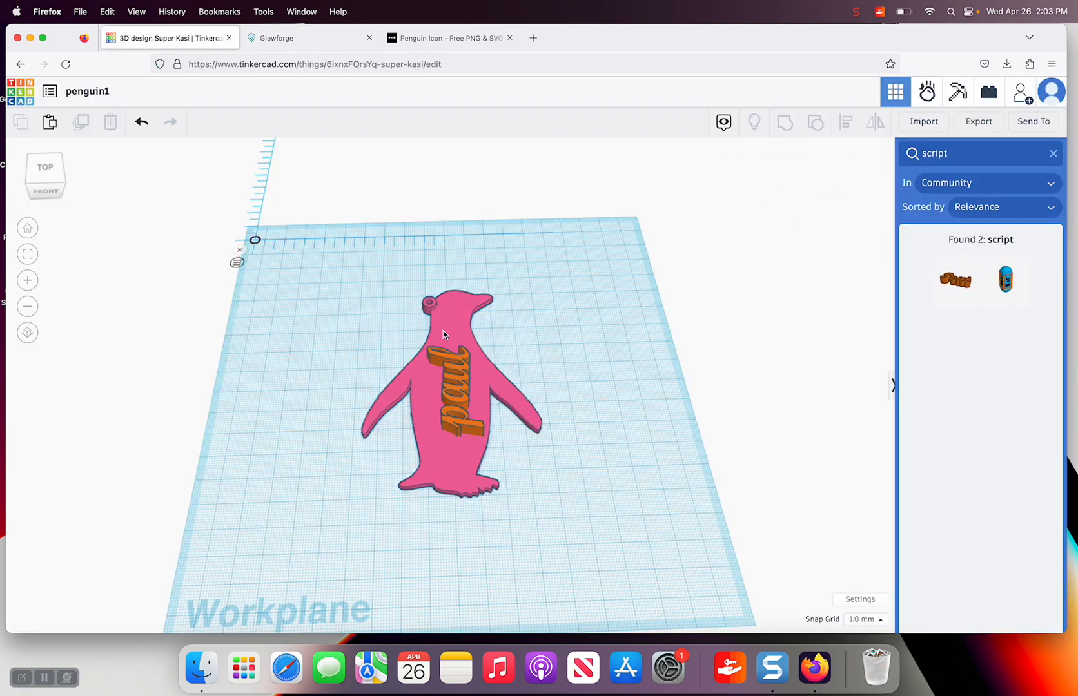
{"action": "left_click_drag", "start_coordinate": [459, 383], "coordinate": [585, 348]}
{"action": "left_click", "coordinate": [288, 351]}
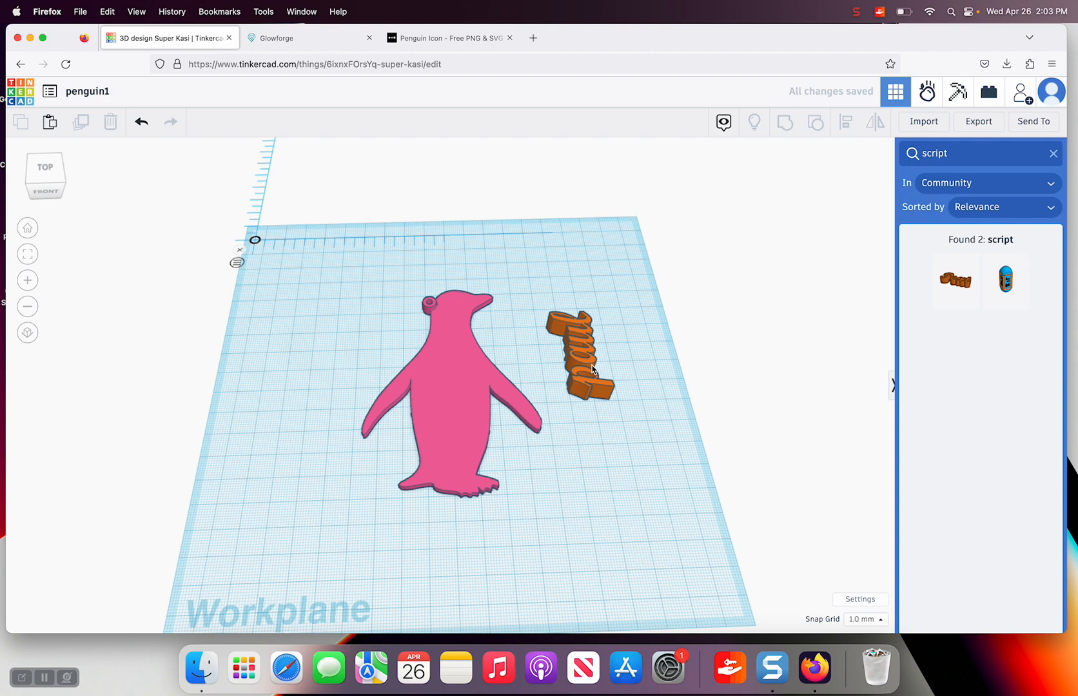
Export only the penguin silhouette with its ring as an SVG for laser cutting.
{"action": "left_click", "coordinate": [450, 356]}
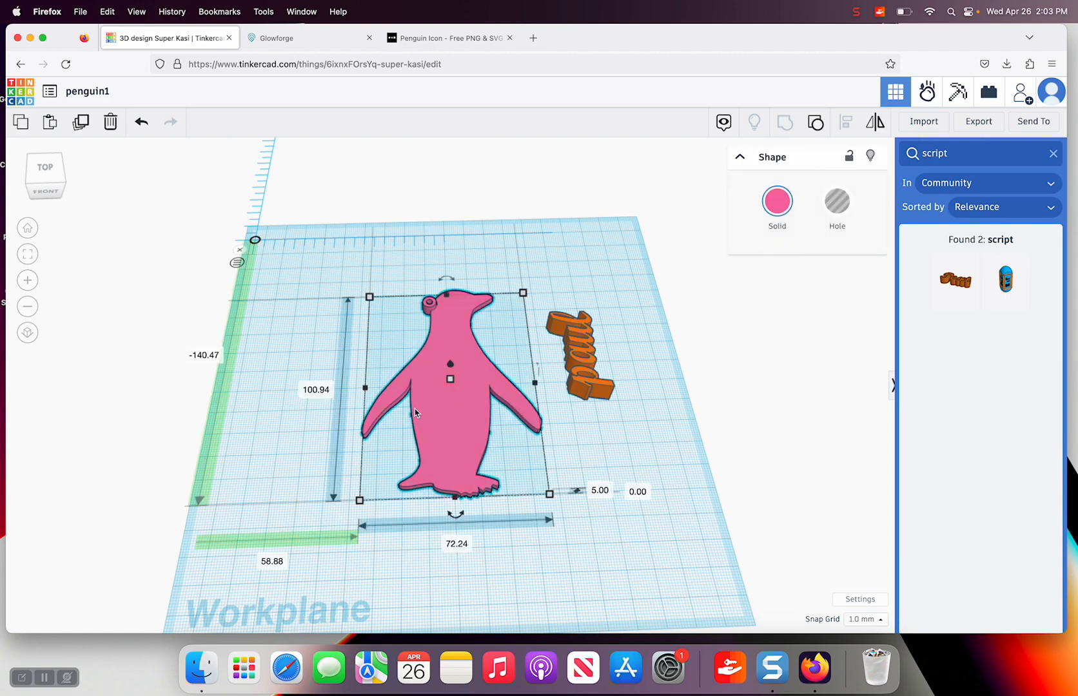
{"action": "left_click", "coordinate": [970, 125]}
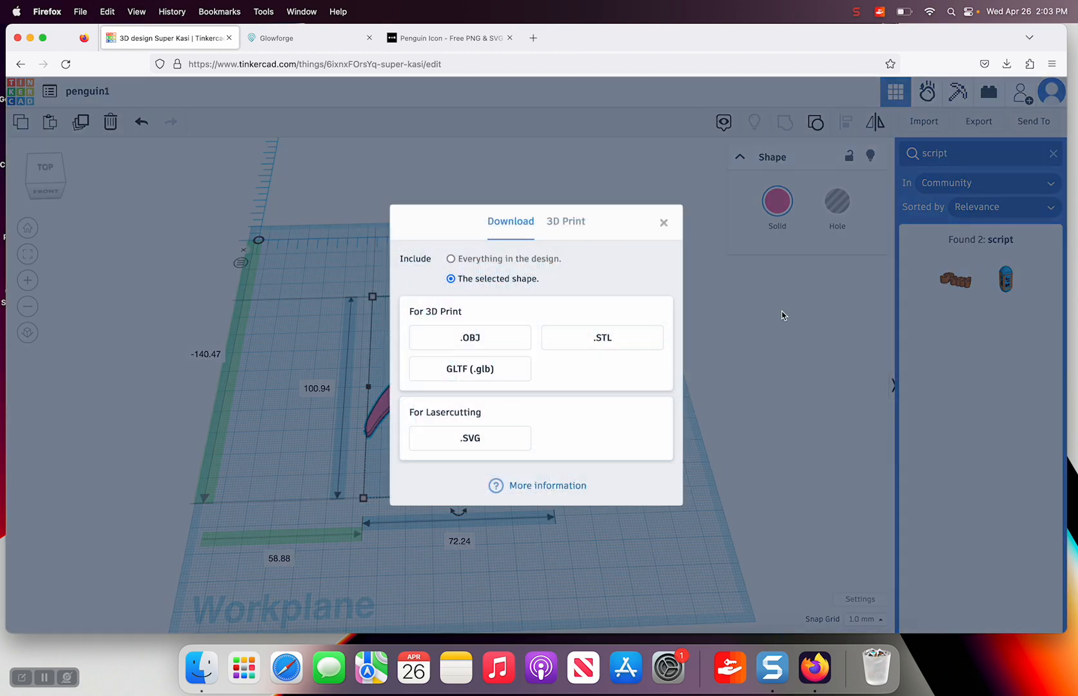
{"action": "left_click", "coordinate": [470, 438]}
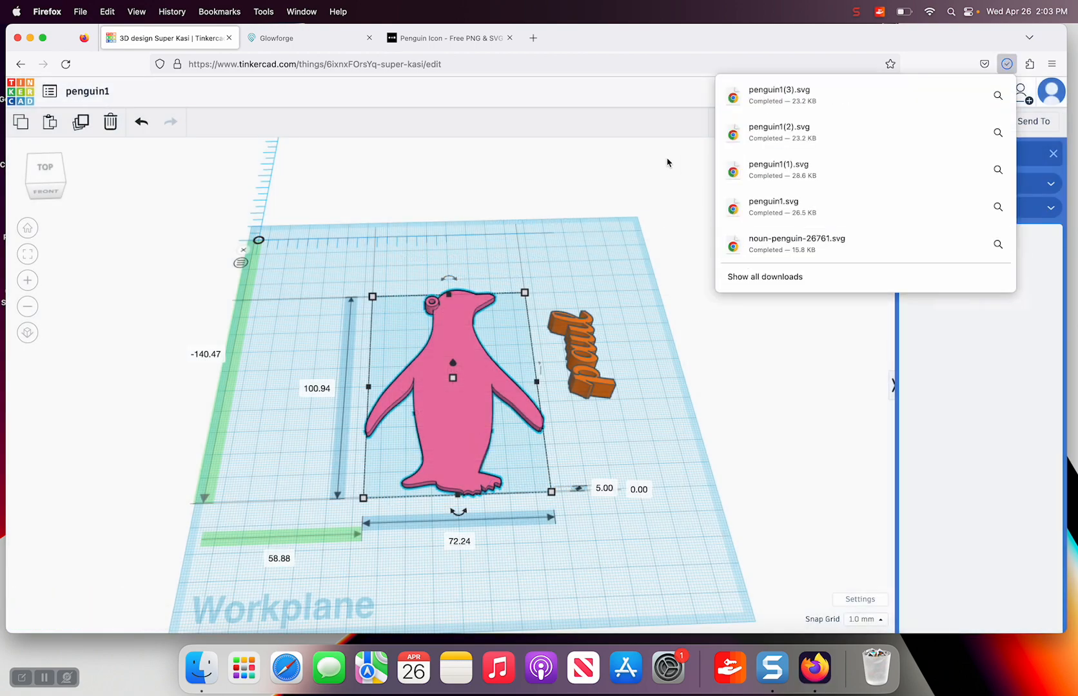
Switch to Glowforge, upload penguin1(3).svg from Downloads, and move the silhouette onto the empty plywood above and beside the blue engraving.
{"action": "left_click", "coordinate": [311, 40]}
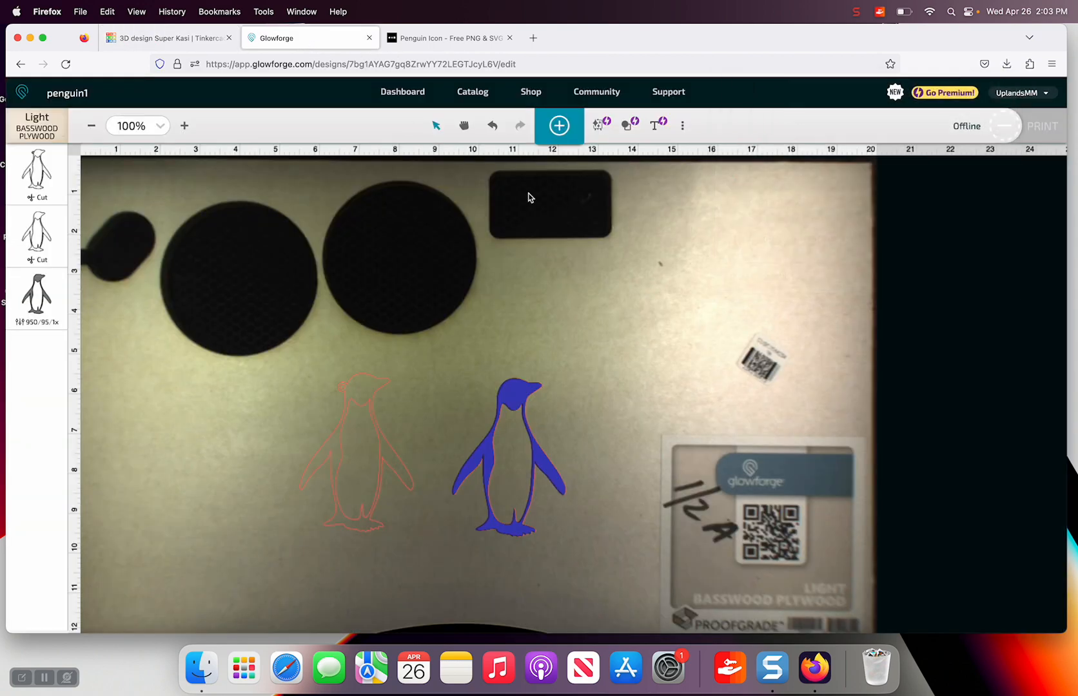
{"action": "left_click", "coordinate": [560, 126]}
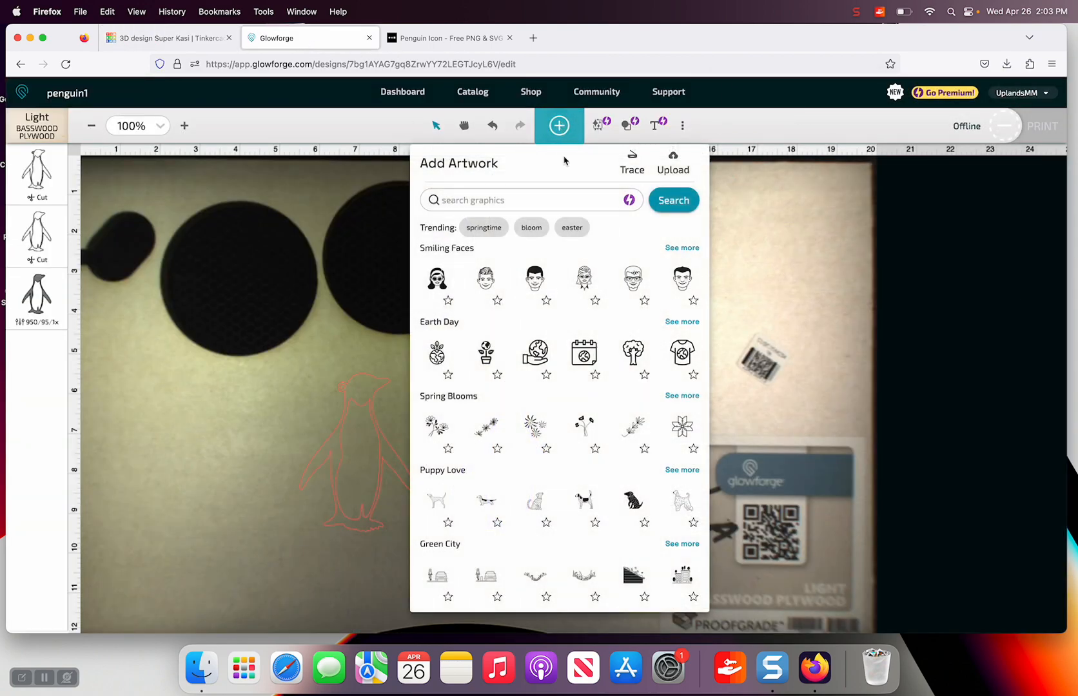
{"action": "left_click", "coordinate": [672, 165]}
{"action": "scroll", "coordinate": [509, 311], "scroll_direction": "down", "scroll_amount": 5}
{"action": "scroll", "coordinate": [510, 311], "scroll_direction": "down", "scroll_amount": 10}
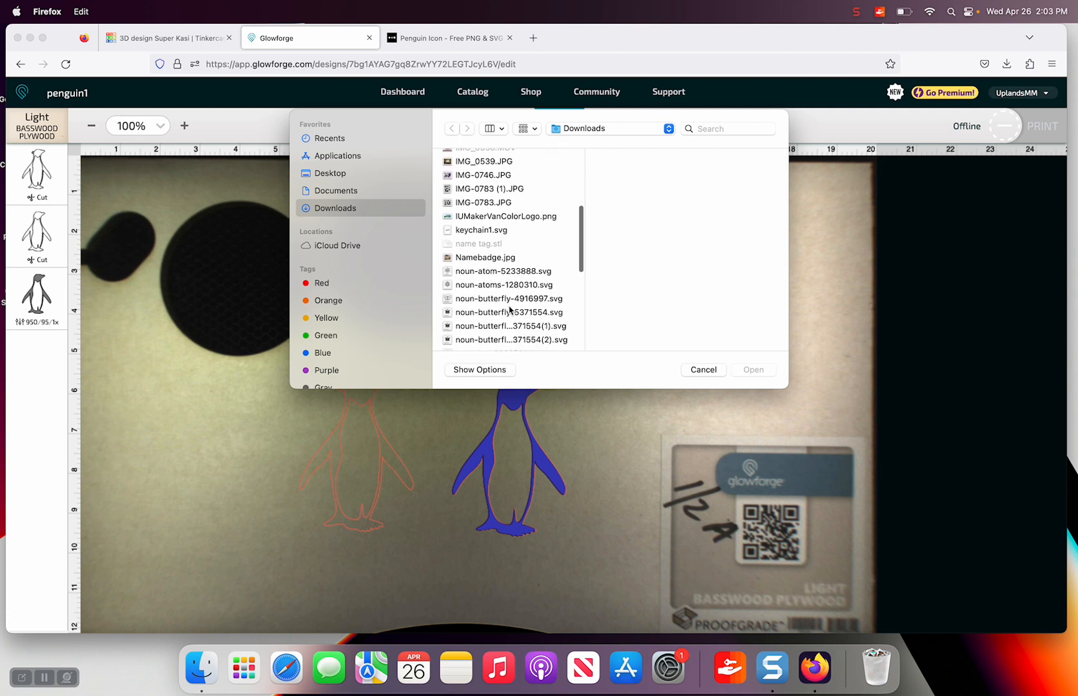
{"action": "left_click", "coordinate": [483, 223]}
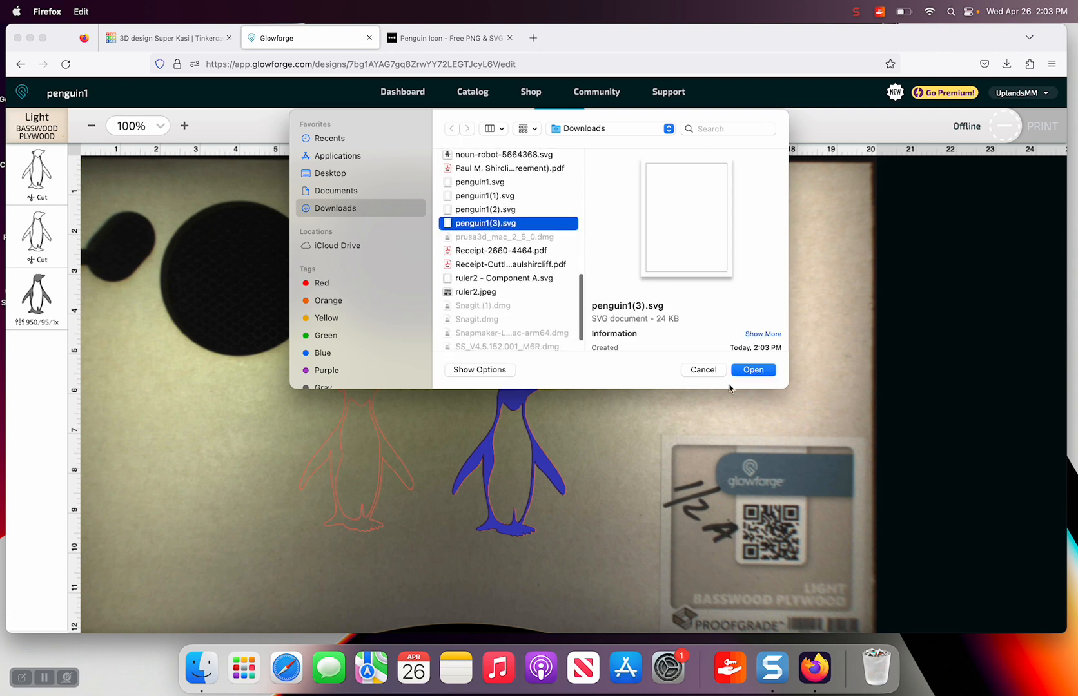
{"action": "left_click", "coordinate": [754, 370]}
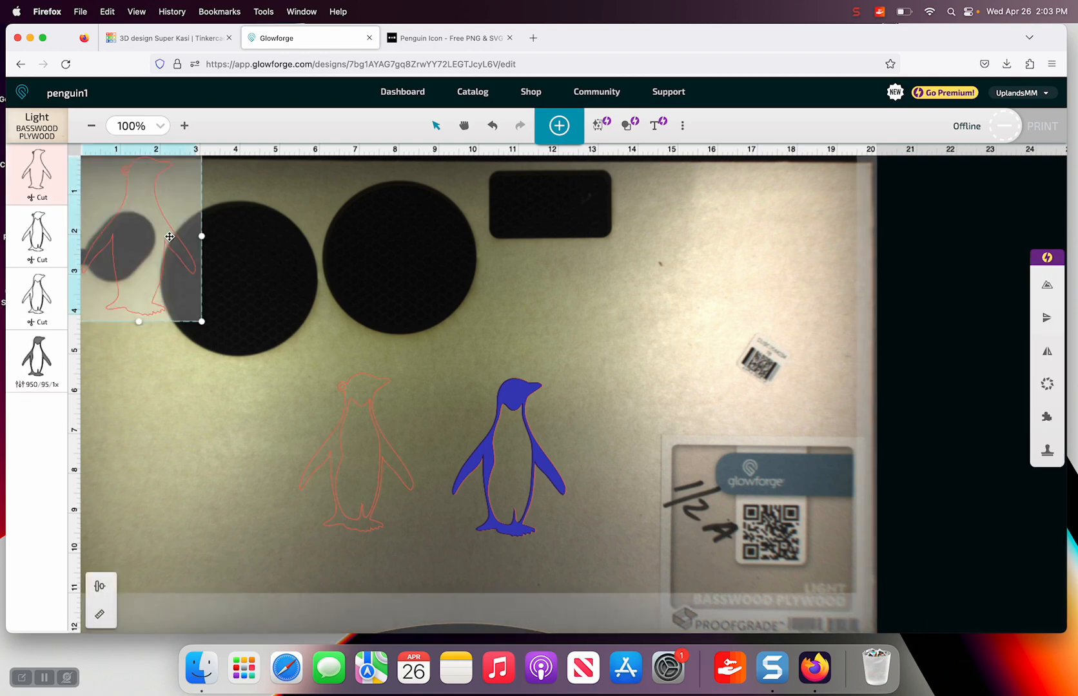
{"action": "left_click_drag", "start_coordinate": [169, 237], "coordinate": [674, 318]}
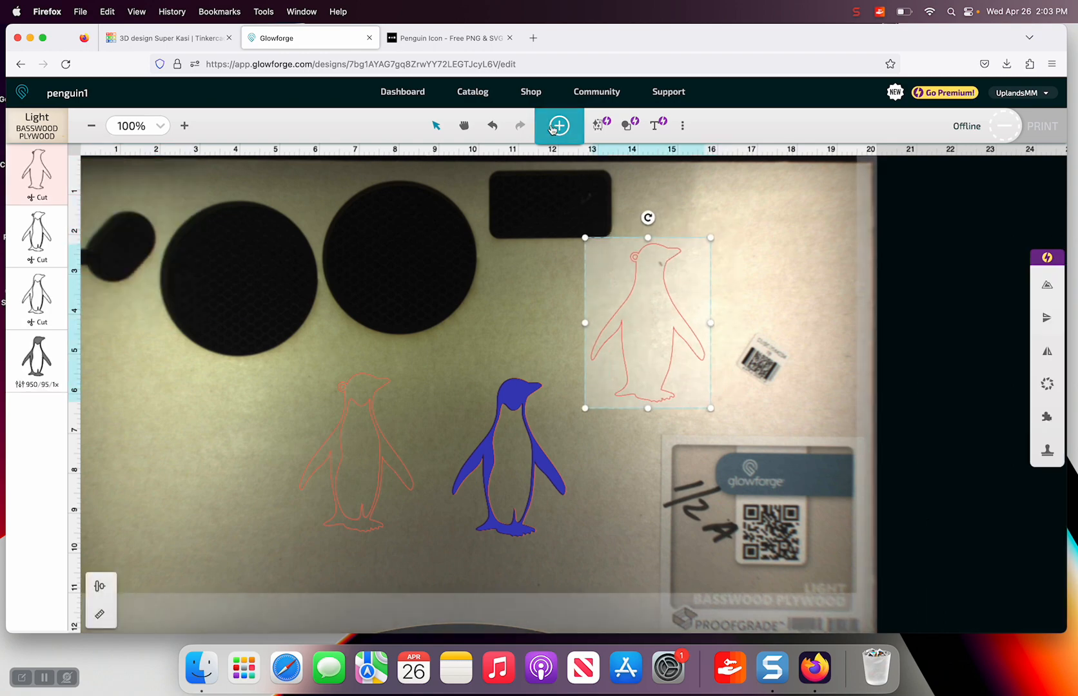
Switch back to Tinkercad and export only the script name text as an SVG for laser cutting.
{"action": "left_click", "coordinate": [176, 41]}
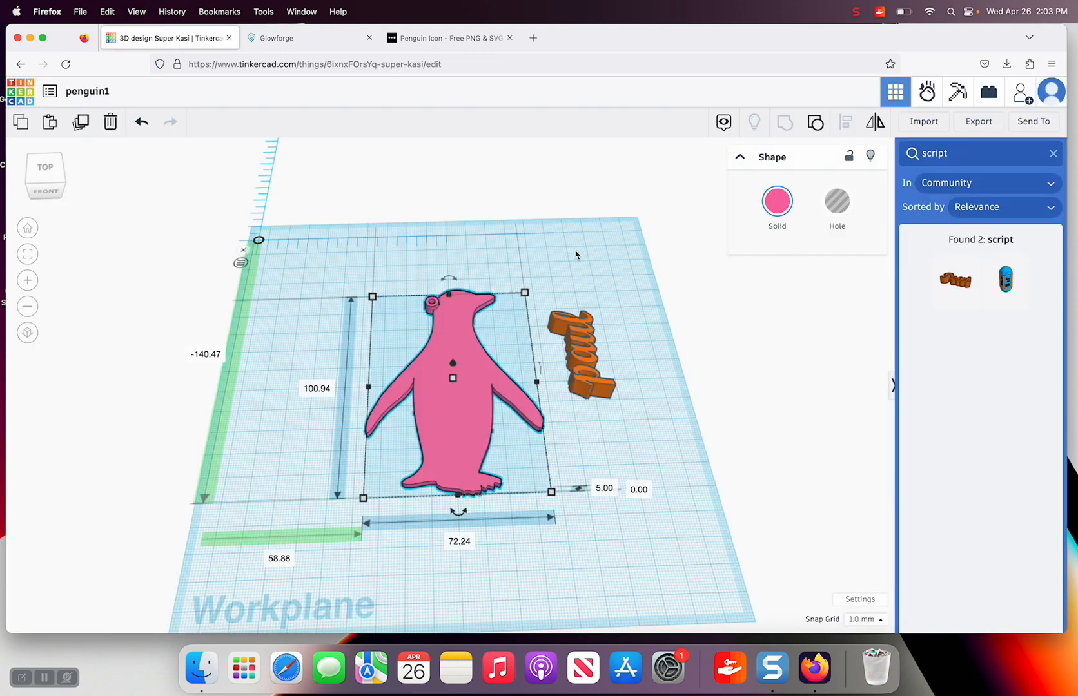
{"action": "left_click", "coordinate": [635, 299]}
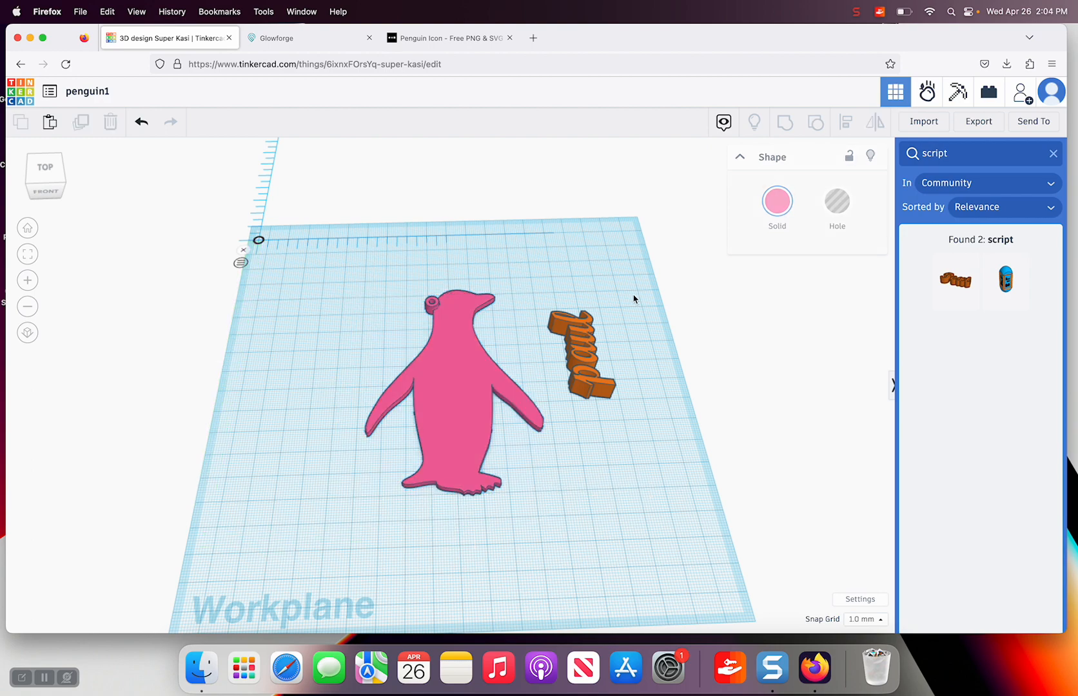
{"action": "left_click", "coordinate": [585, 341]}
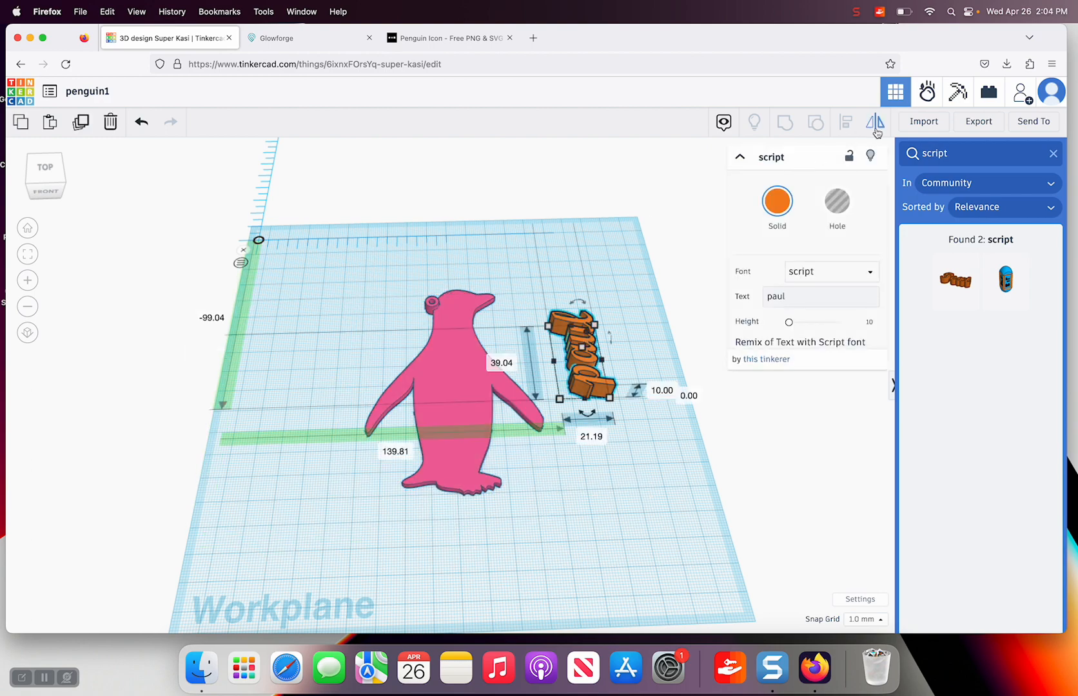
{"action": "left_click", "coordinate": [973, 126]}
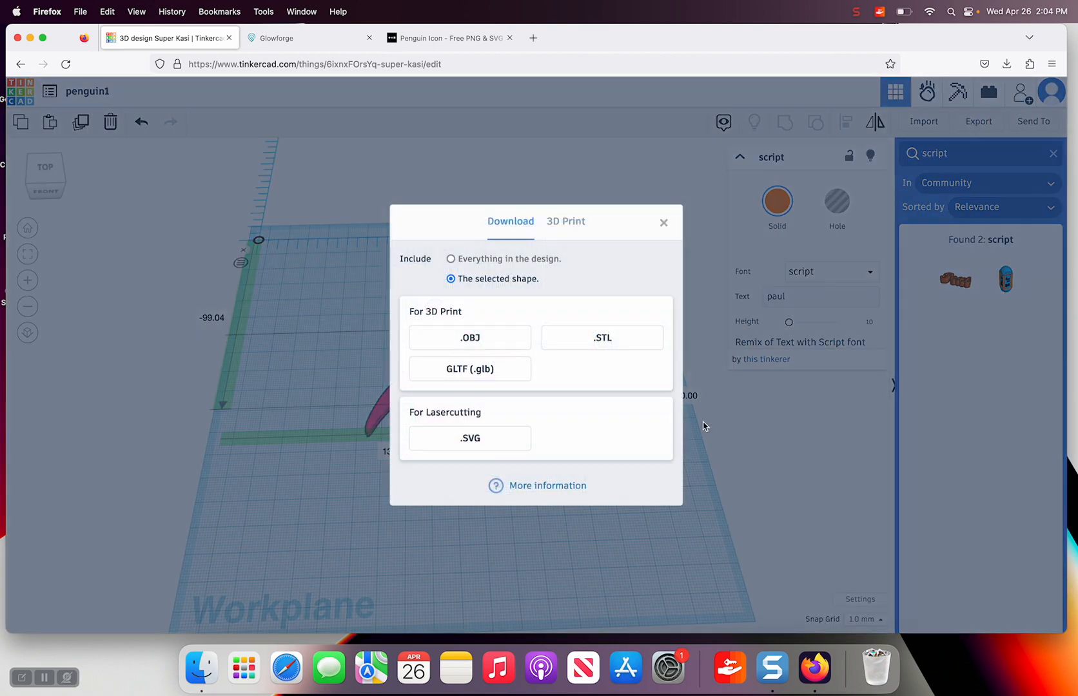
{"action": "left_click", "coordinate": [496, 444]}
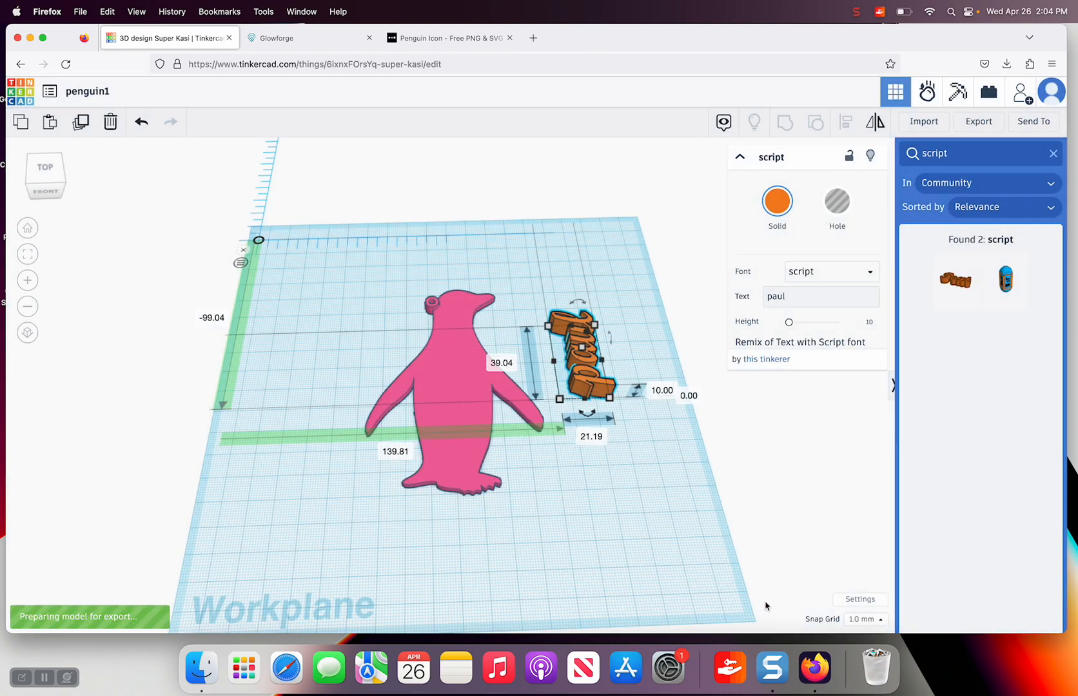
Switch to Glowforge, upload penguin1(4).svg from Downloads, and place the script name on the body of the new penguin silhouette.
{"action": "left_click", "coordinate": [284, 38]}
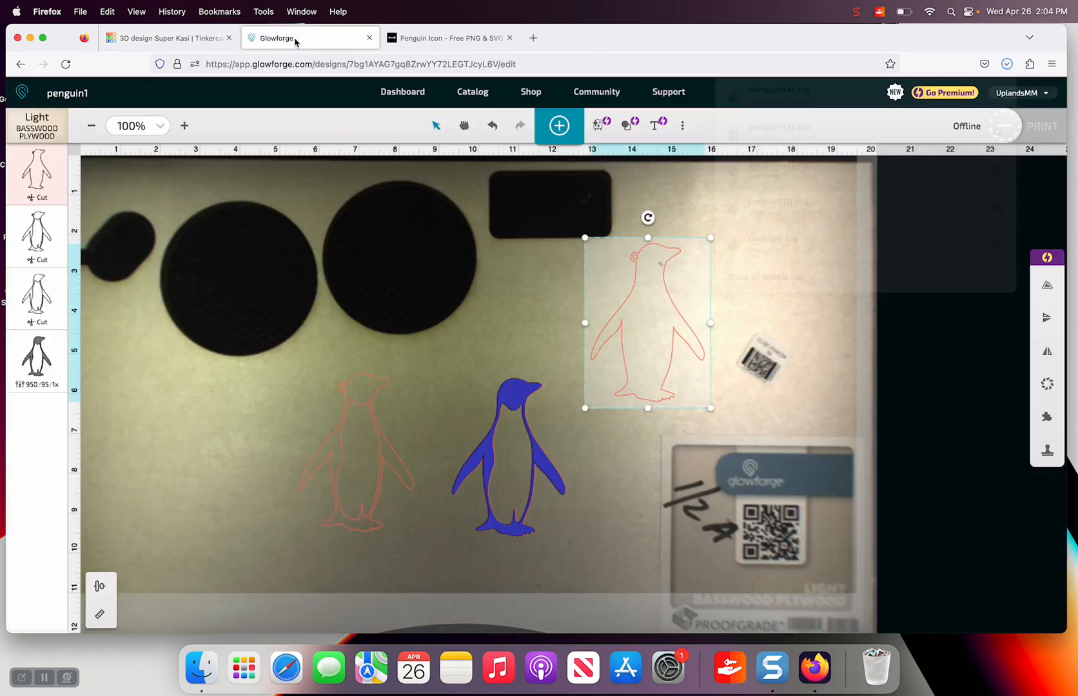
{"action": "left_click", "coordinate": [559, 125]}
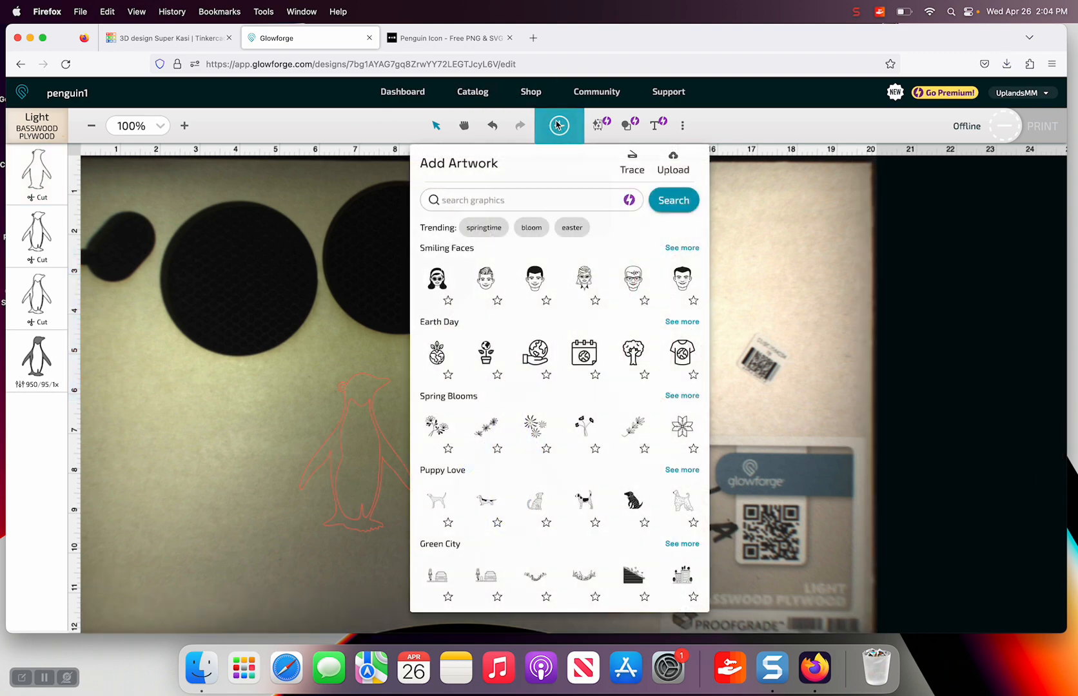
{"action": "left_click", "coordinate": [671, 168]}
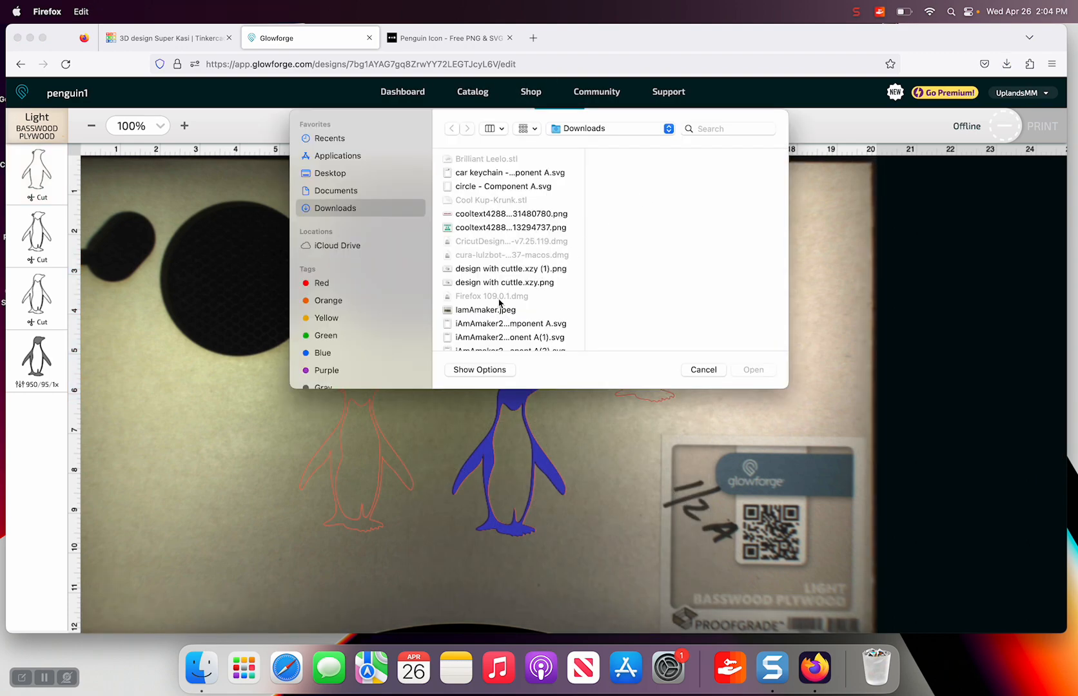
{"action": "scroll", "coordinate": [498, 322], "scroll_direction": "down", "scroll_amount": 5}
{"action": "scroll", "coordinate": [498, 303], "scroll_direction": "down", "scroll_amount": 10}
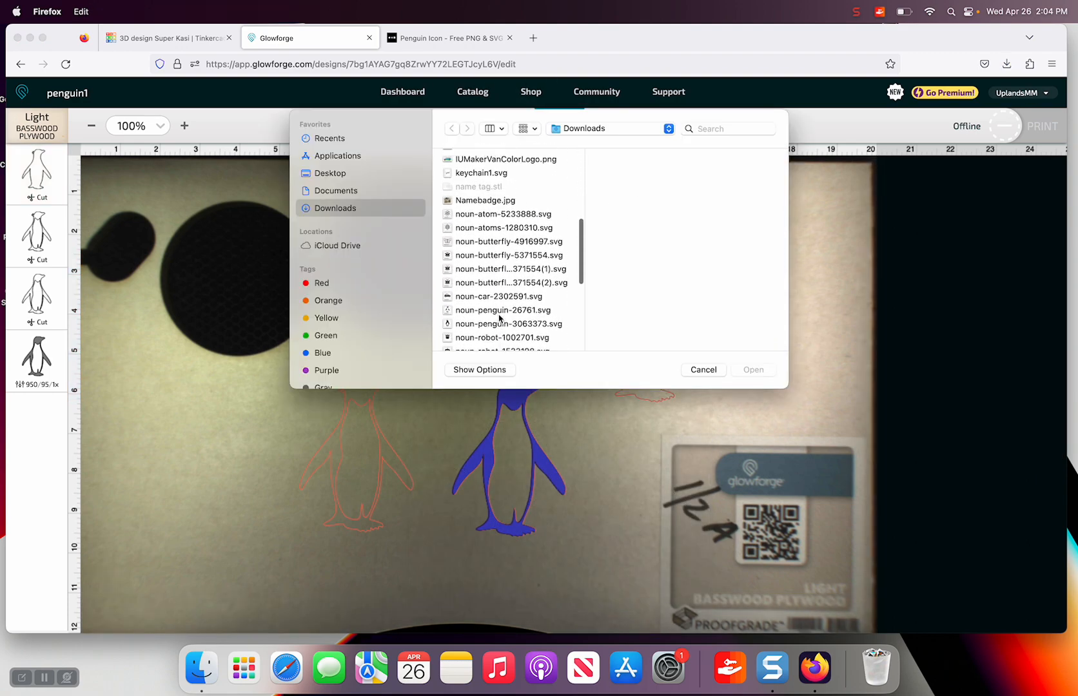
{"action": "scroll", "coordinate": [499, 317], "scroll_direction": "down", "scroll_amount": 2}
{"action": "left_click", "coordinate": [477, 297]}
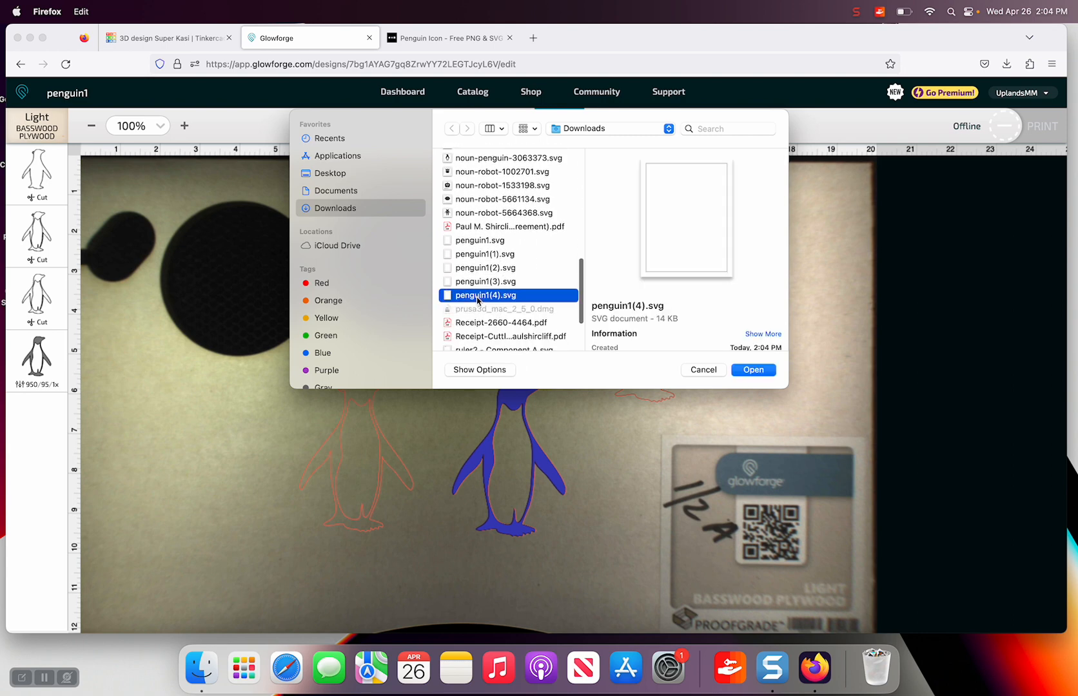
{"action": "left_click", "coordinate": [751, 370]}
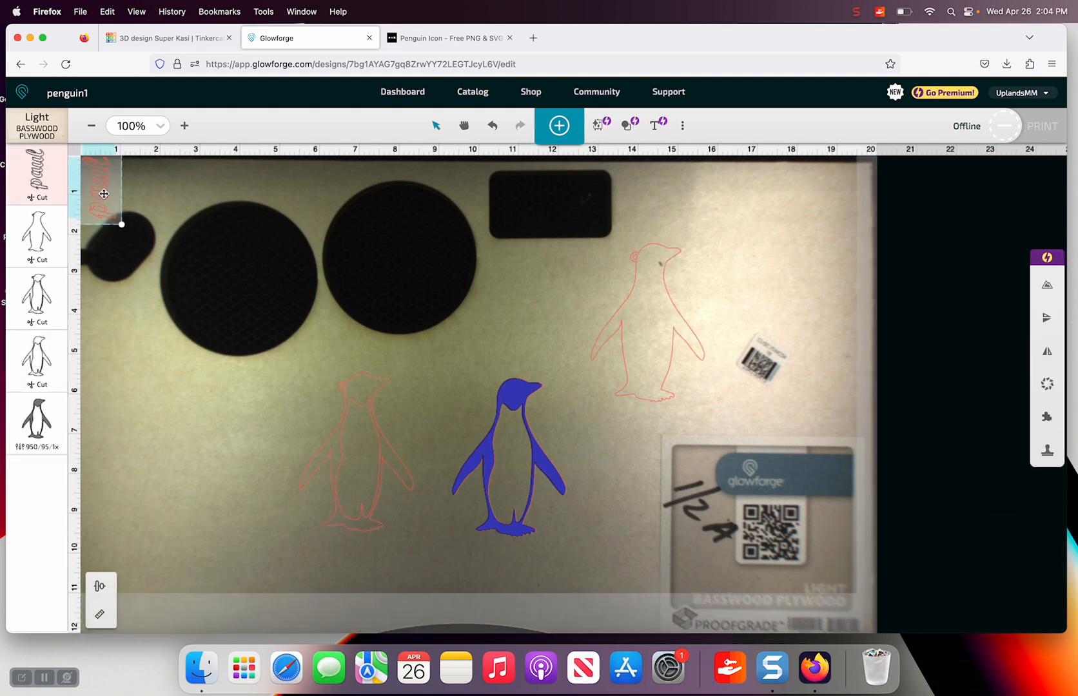
{"action": "left_click_drag", "start_coordinate": [103, 193], "coordinate": [652, 340]}
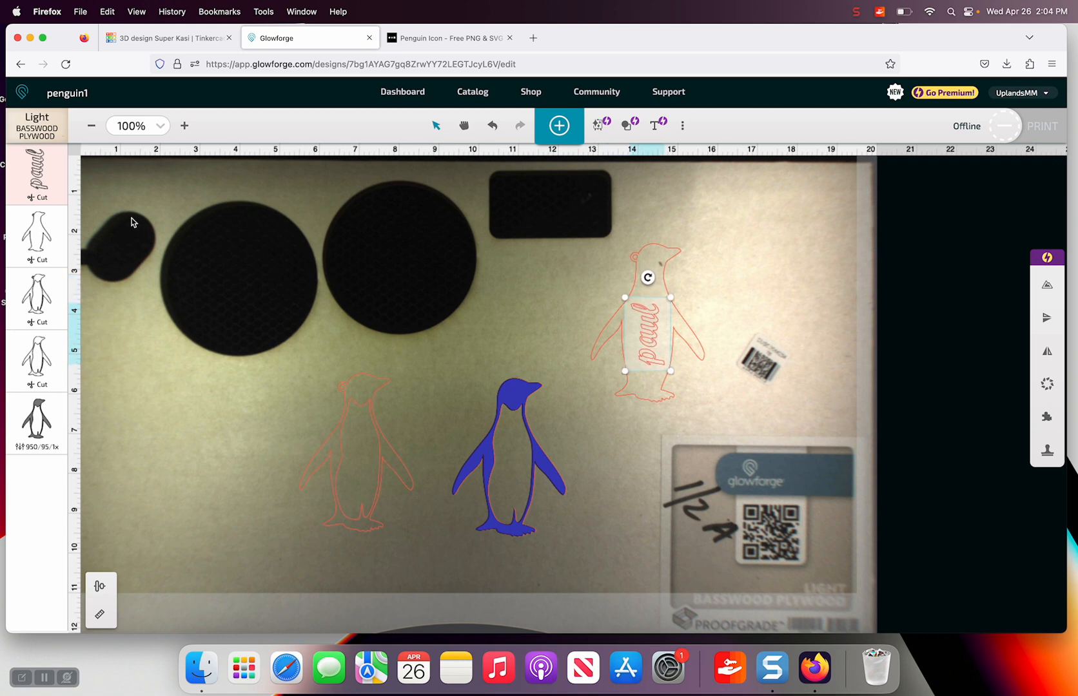
Set the script name layer's operation to Score.
{"action": "left_click", "coordinate": [39, 171]}
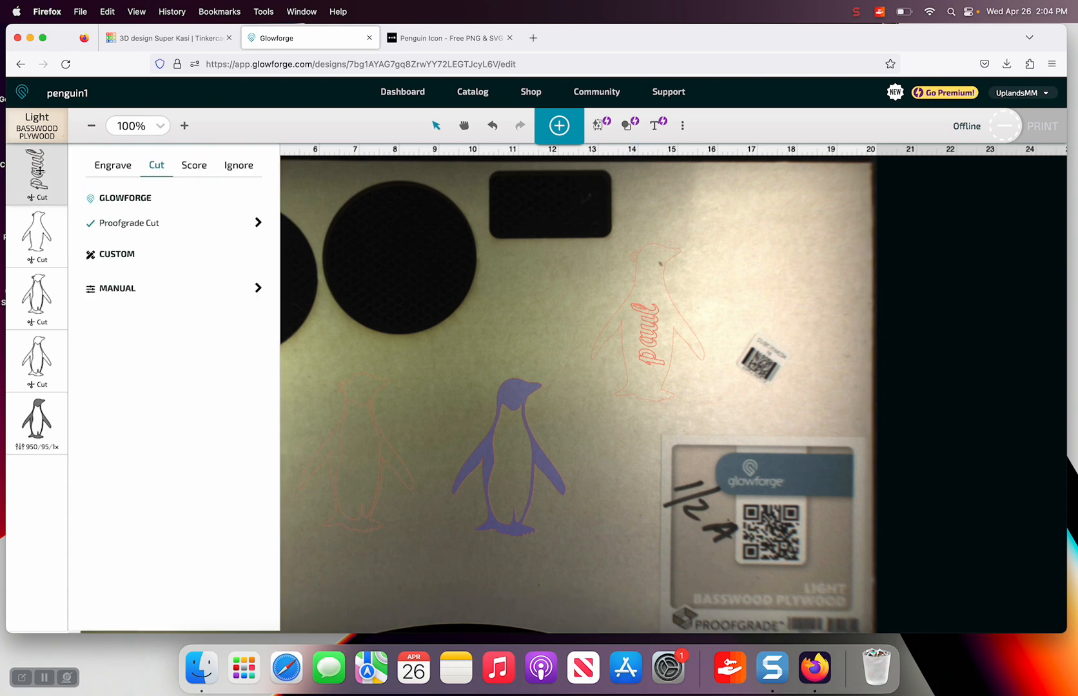
{"action": "left_click", "coordinate": [187, 166]}
{"action": "left_click", "coordinate": [336, 330]}
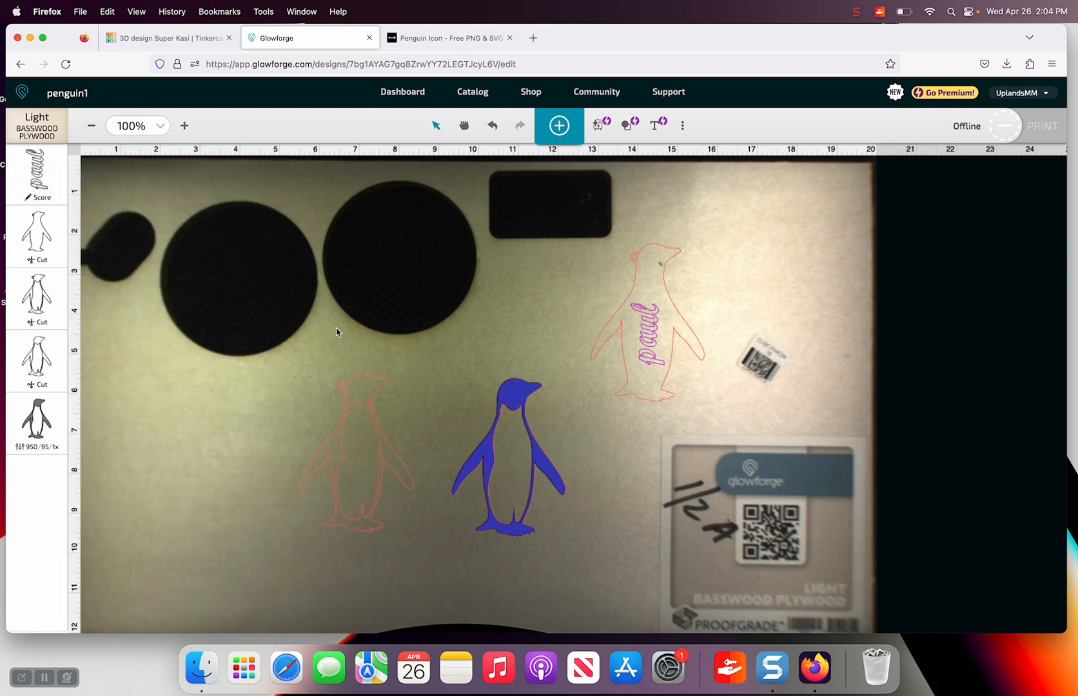
Set the script name layer's operation to Engrave.
{"action": "left_click", "coordinate": [650, 329]}
{"action": "left_click", "coordinate": [49, 165]}
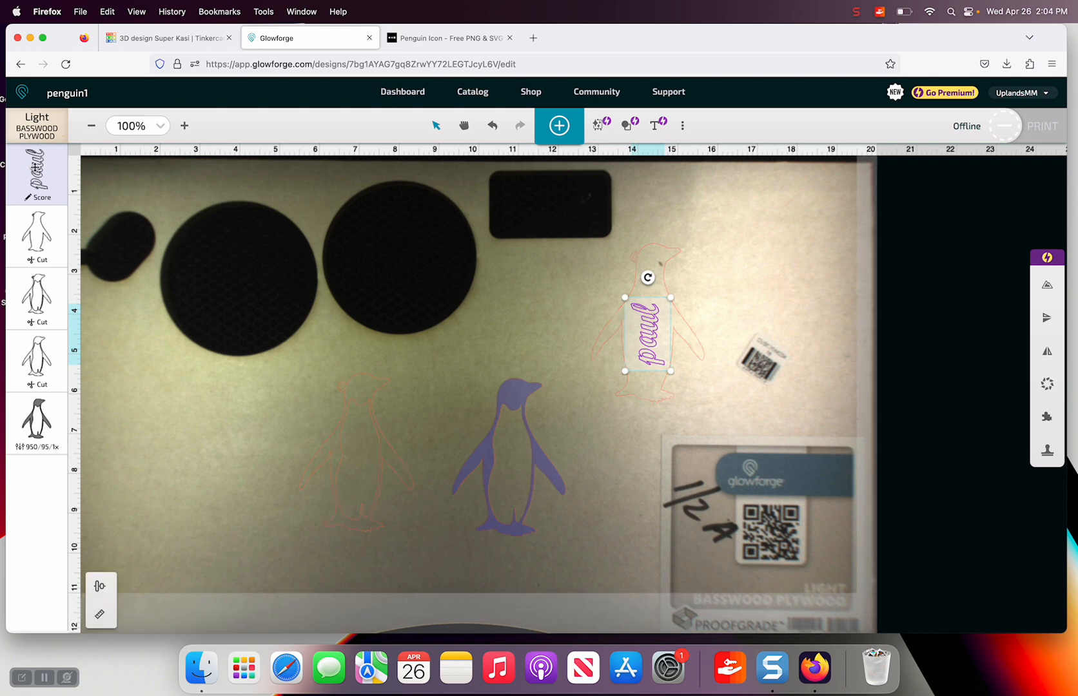
{"action": "left_click", "coordinate": [113, 165]}
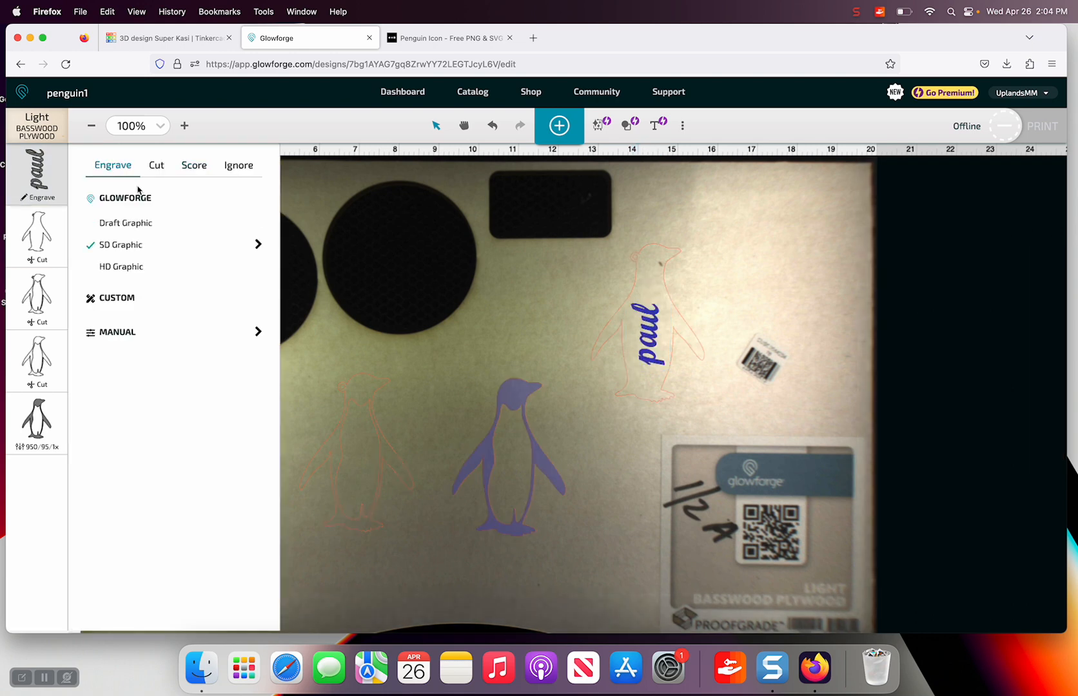
{"action": "left_click", "coordinate": [358, 300]}
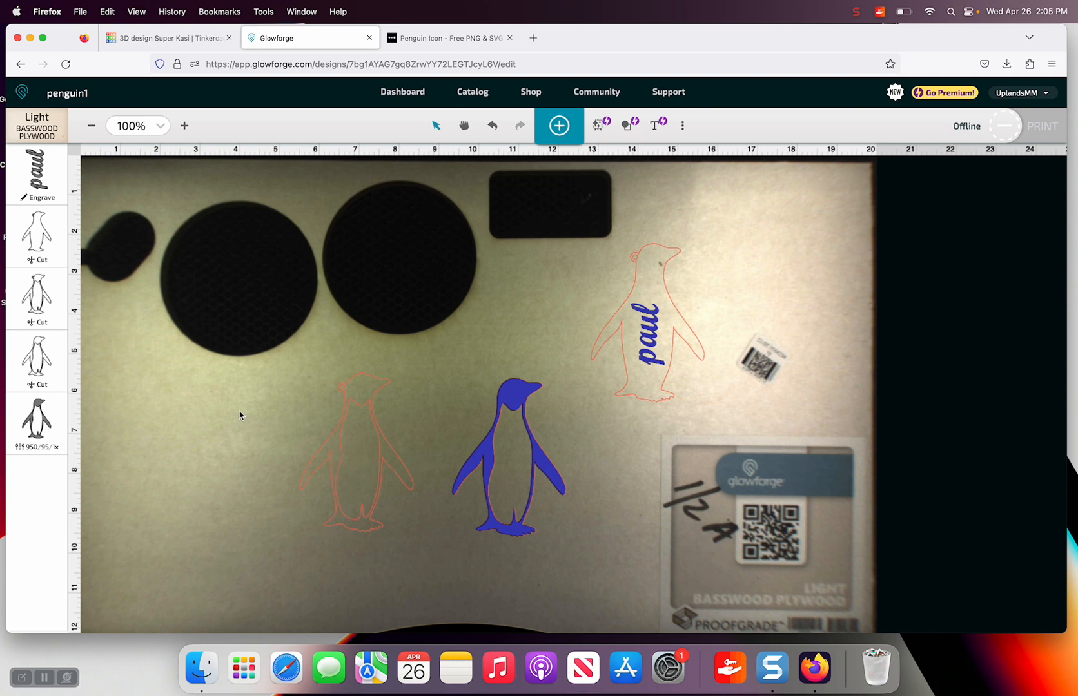
{"action": "left_click", "coordinate": [159, 39]}
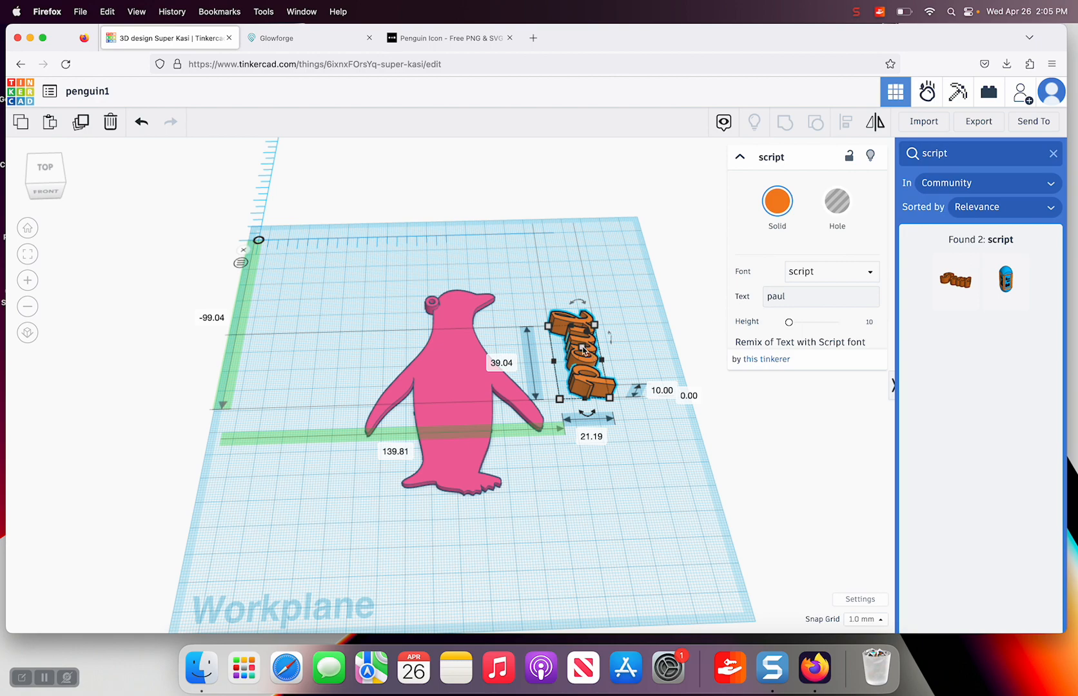
{"action": "left_click", "coordinate": [308, 39]}
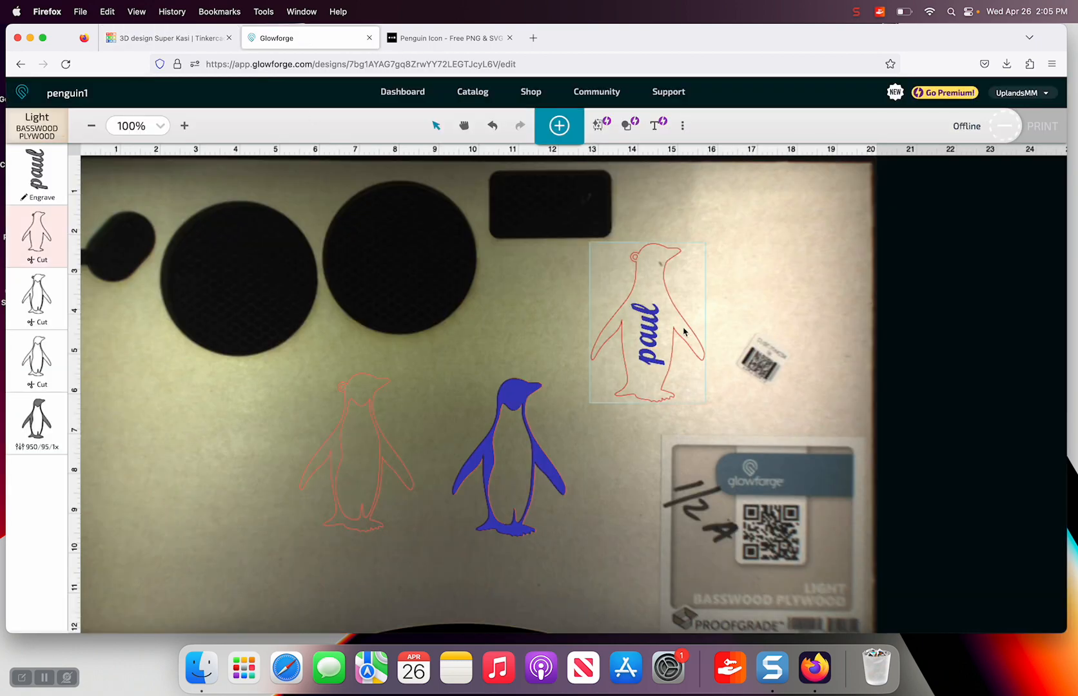
{"action": "left_click", "coordinate": [690, 280]}
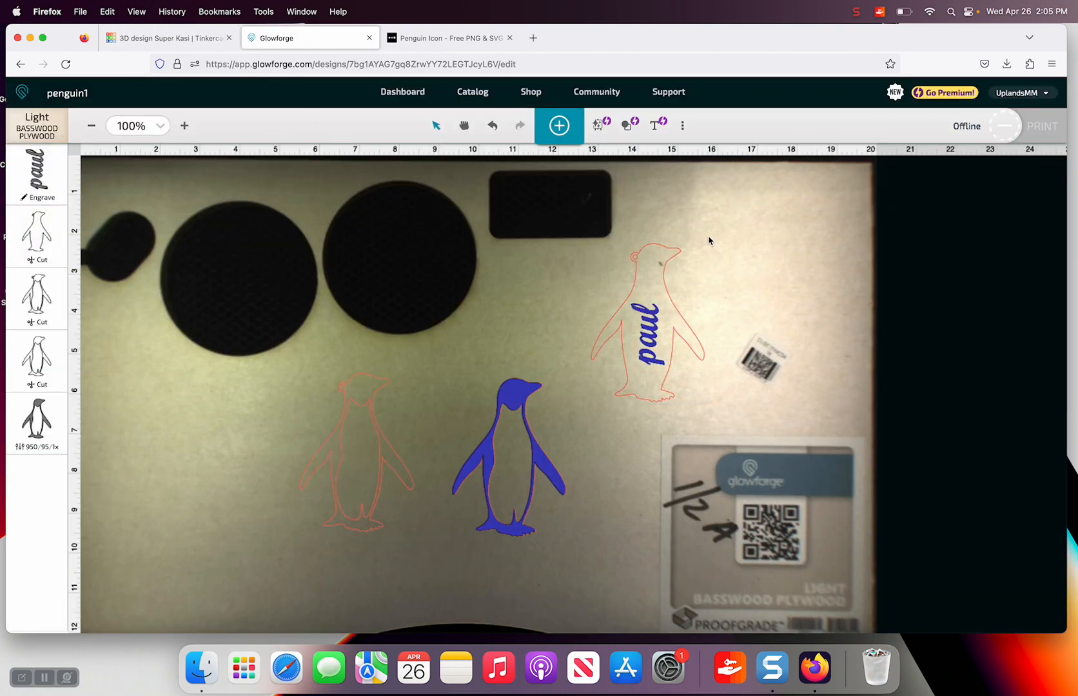
Select the penguin silhouette together with its script name and scale both down slightly.
{"action": "left_click_drag", "start_coordinate": [709, 240], "coordinate": [594, 409]}
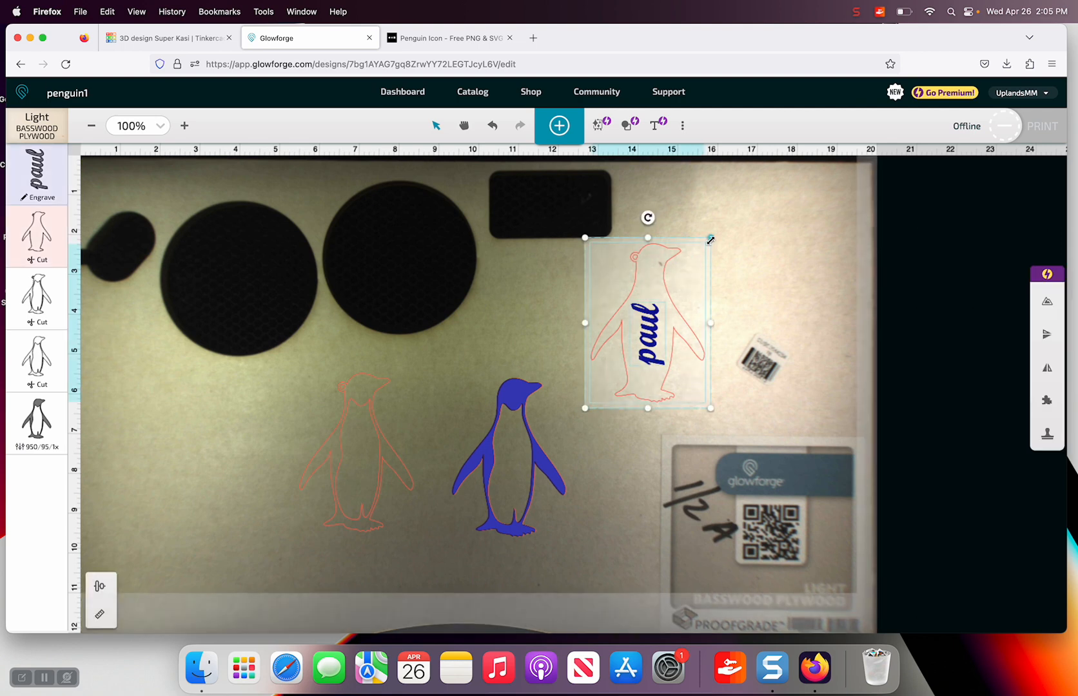
{"action": "left_click_drag", "start_coordinate": [710, 237], "coordinate": [700, 255]}
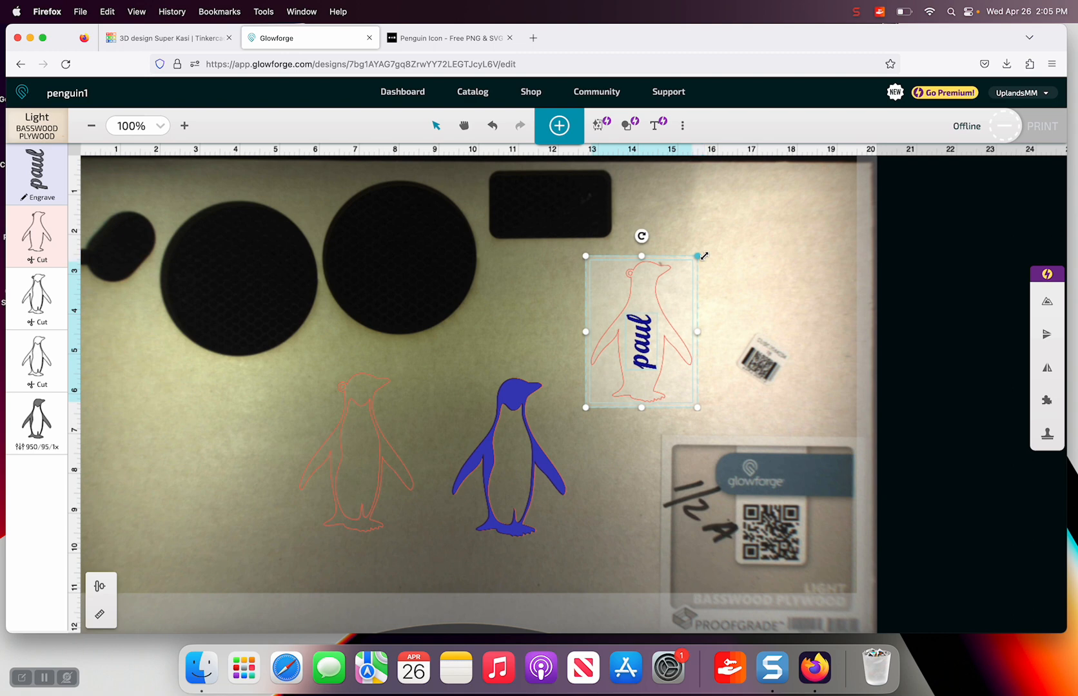
{"action": "left_click", "coordinate": [720, 264]}
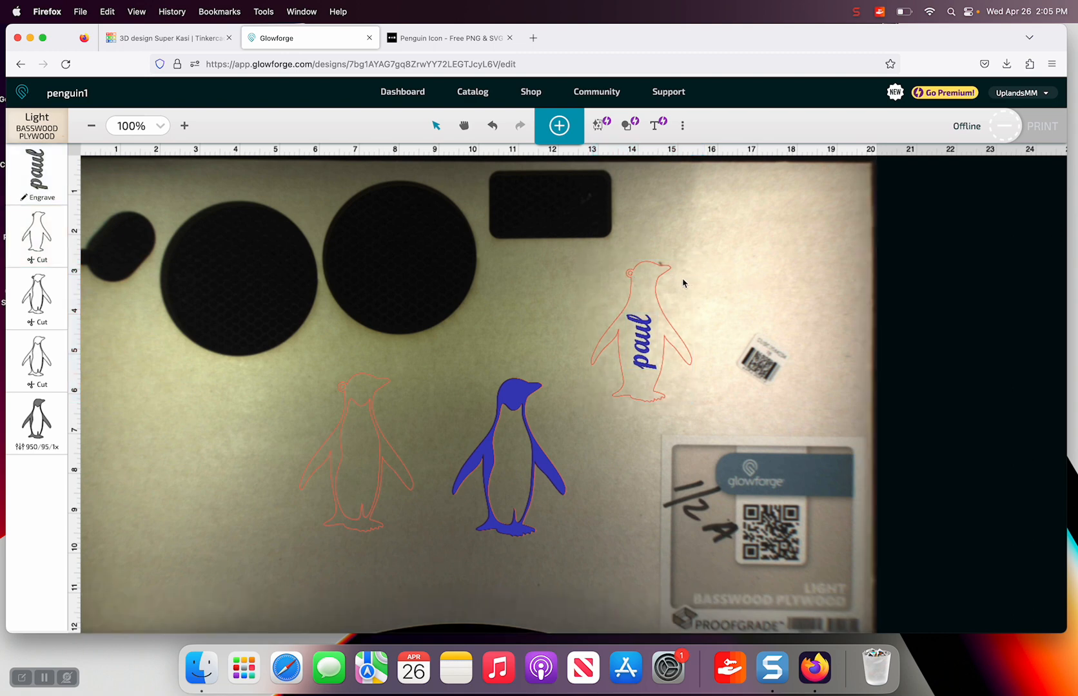
{"action": "left_click", "coordinate": [676, 272]}
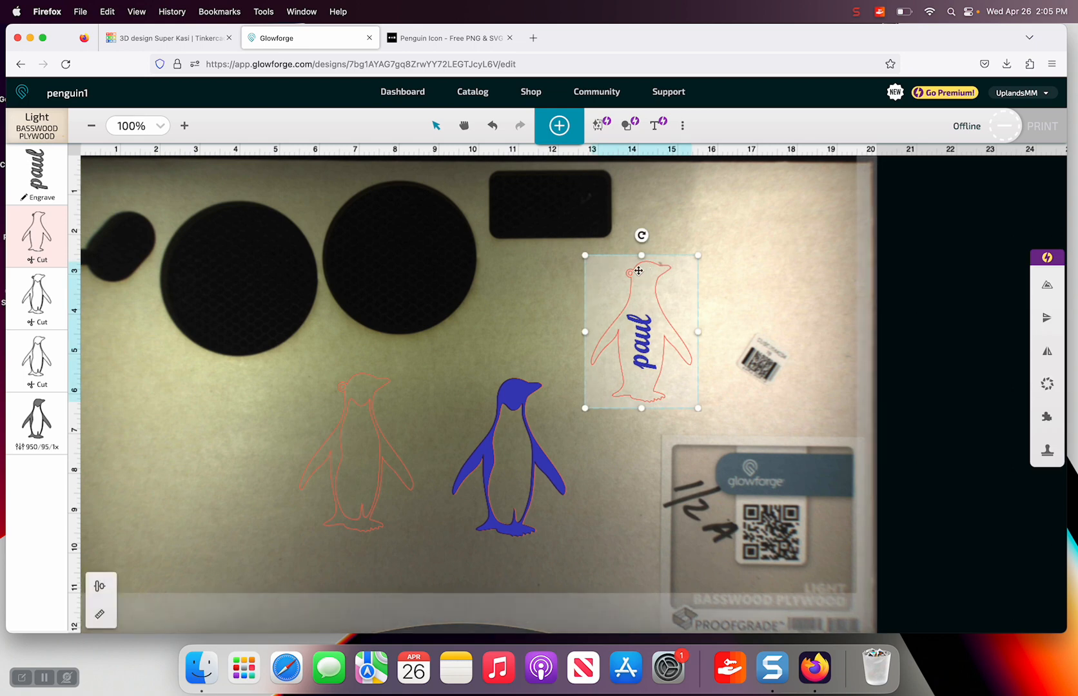
{"action": "left_click", "coordinate": [754, 256]}
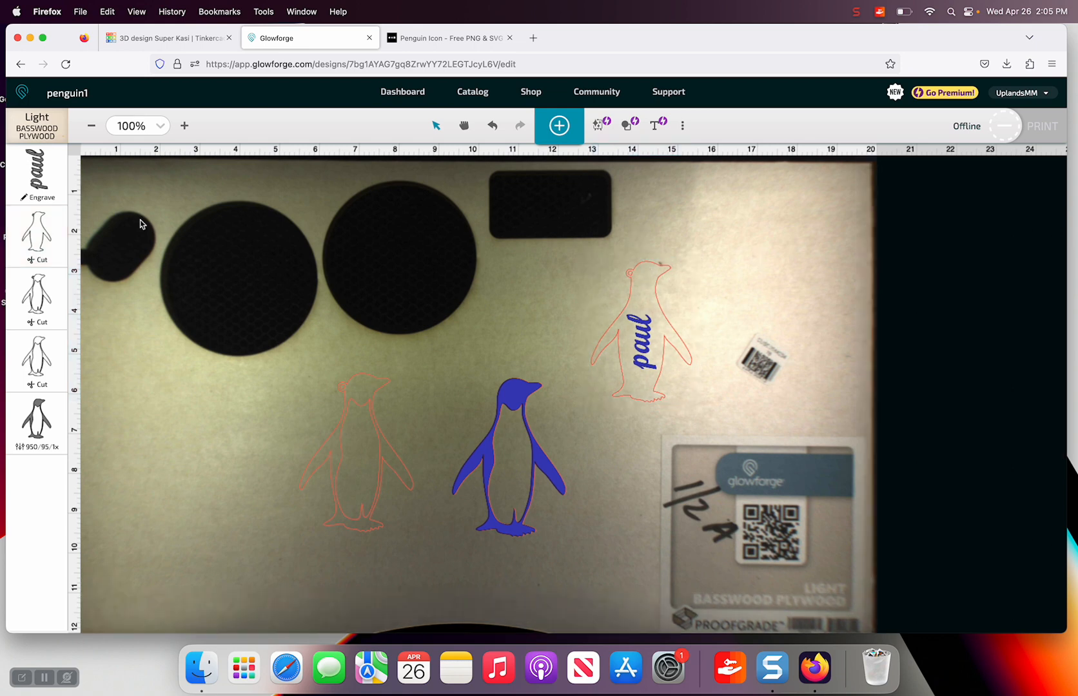
Review the list of recent materials without changing the selected plywood, and switch back to Tinkercad.
{"action": "left_click", "coordinate": [40, 134]}
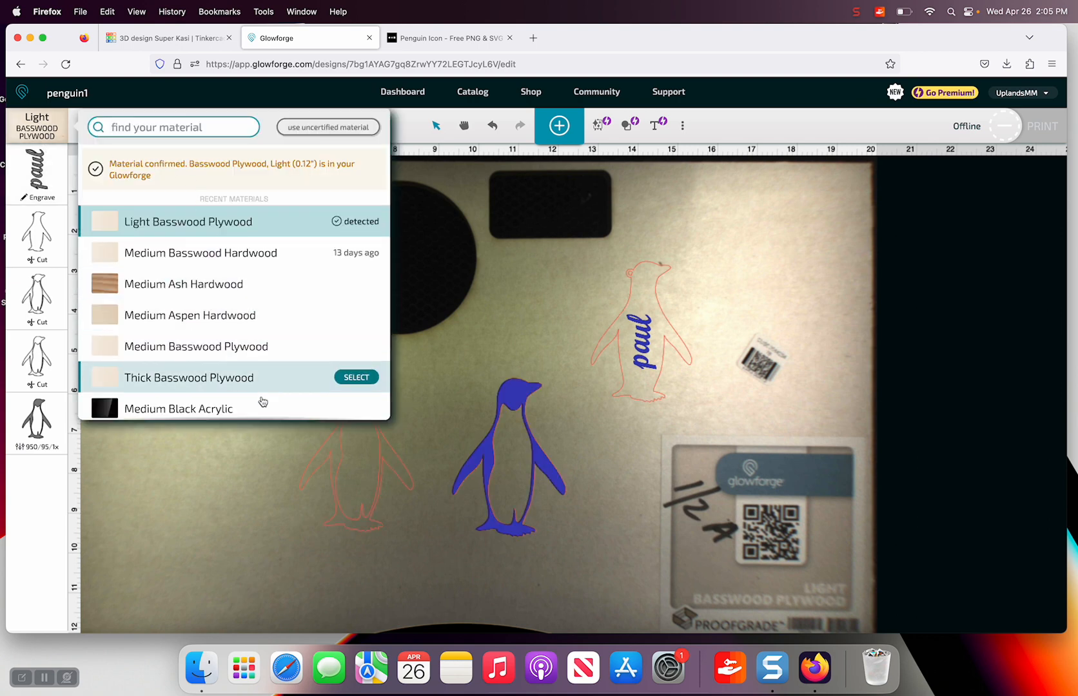
{"action": "left_click", "coordinate": [226, 467]}
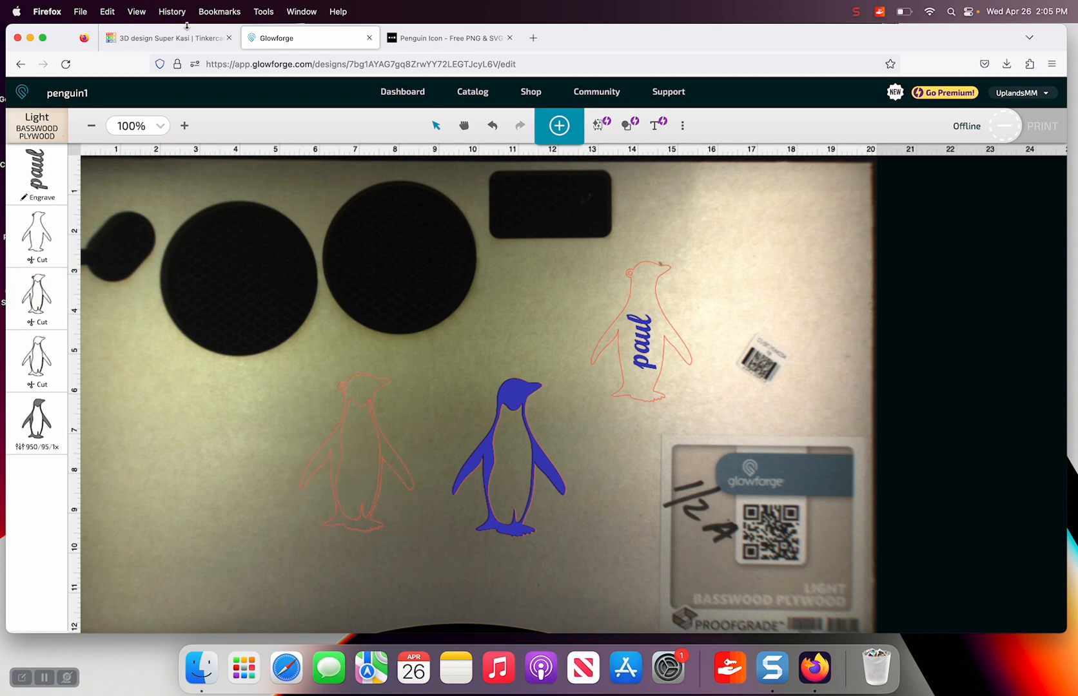
{"action": "left_click", "coordinate": [169, 38]}
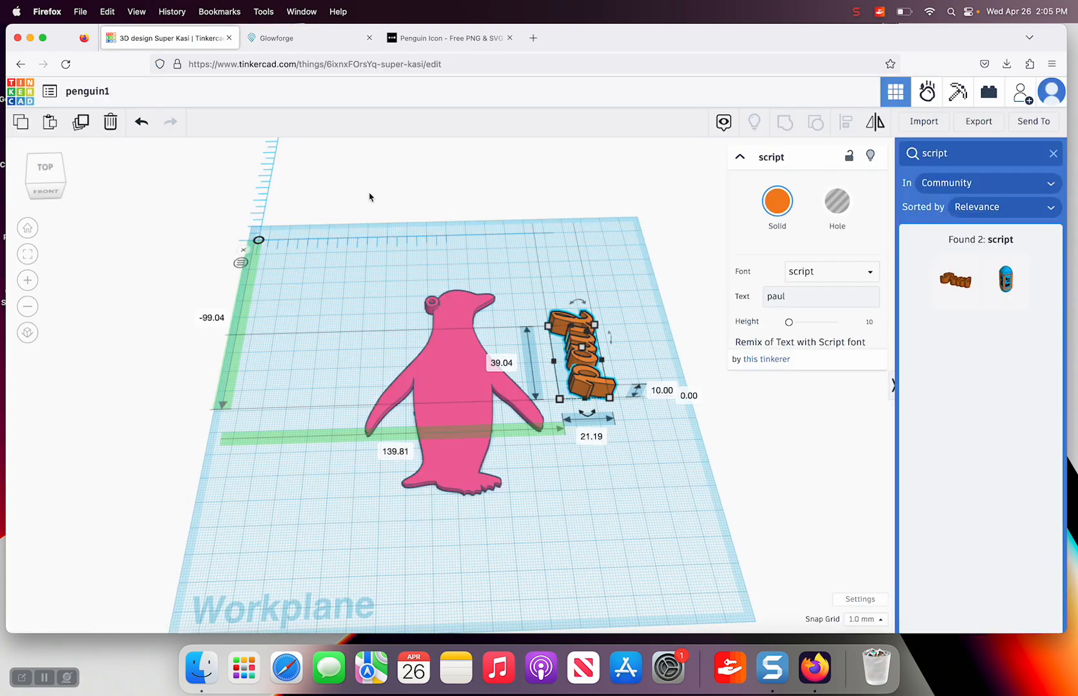